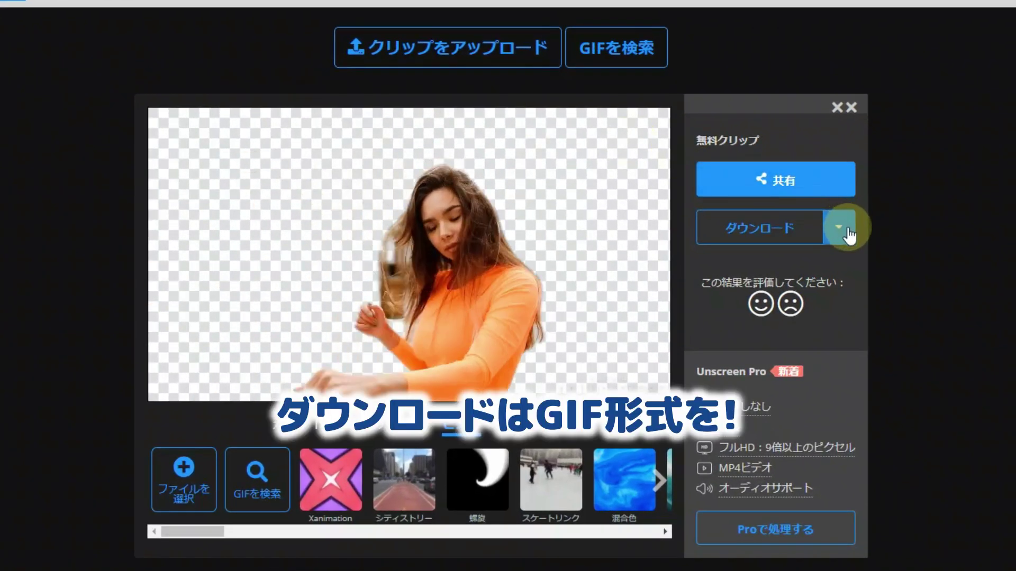
Download the background-free clip as a GIF and import it from the Downloads folder into the Filmora project media.
left_click(839, 226)
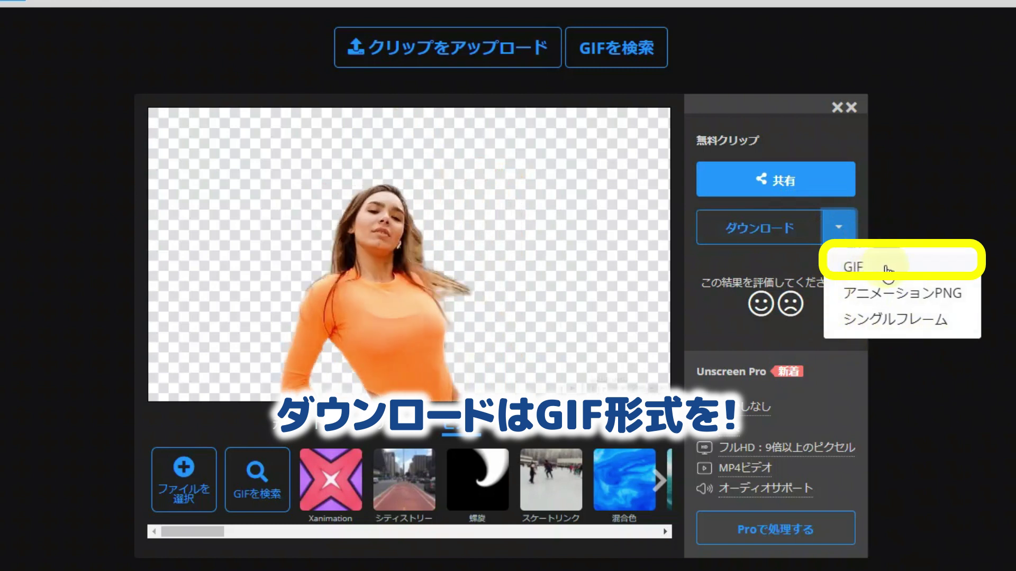
left_click(853, 266)
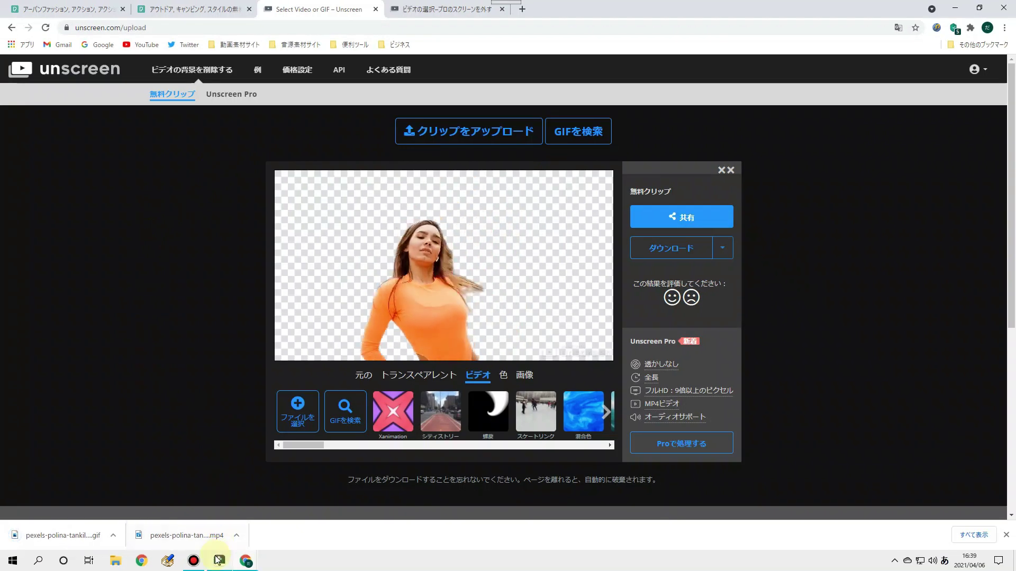
left_click(218, 560)
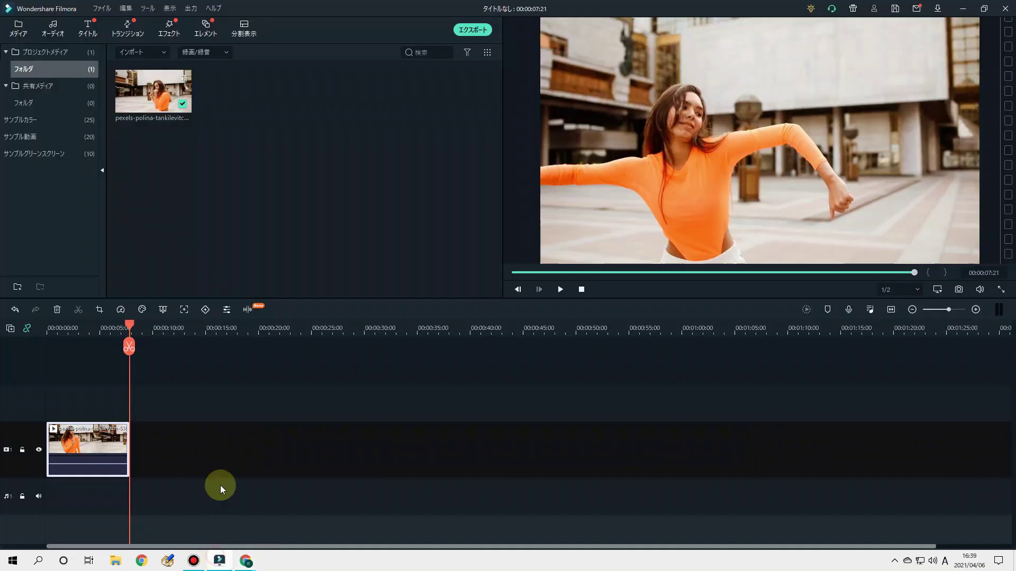
left_click(158, 55)
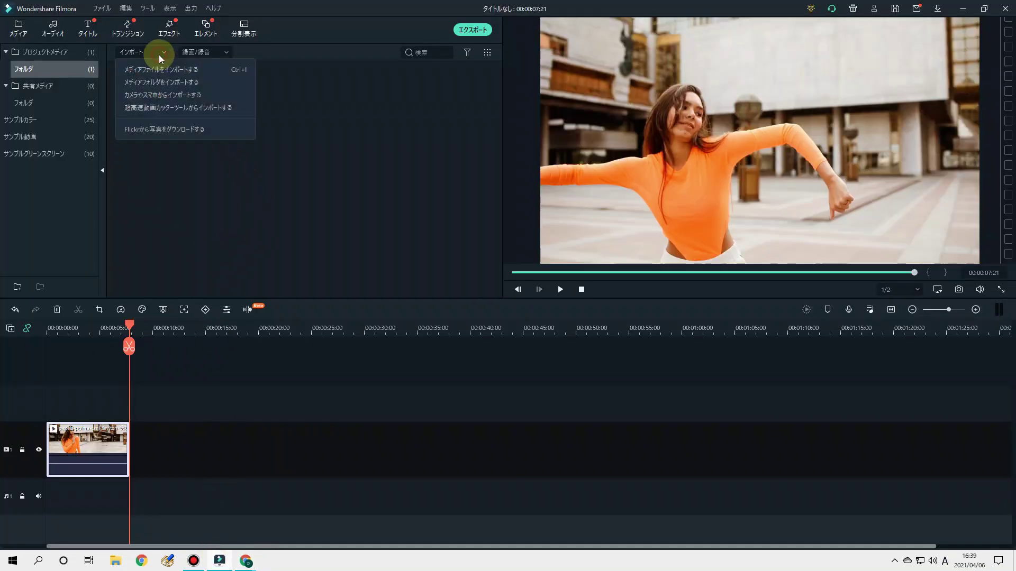
left_click(154, 65)
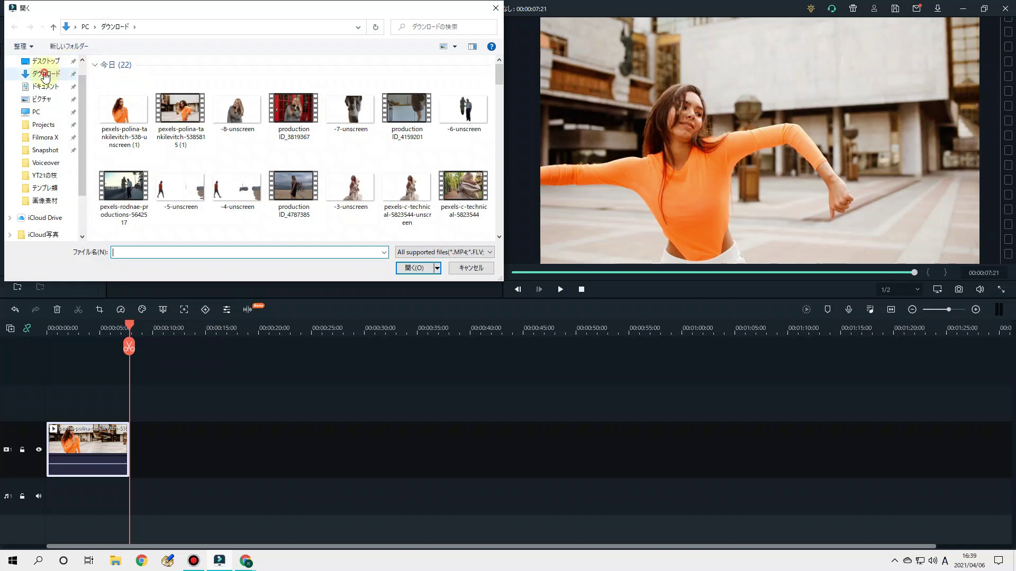
double_click(112, 95)
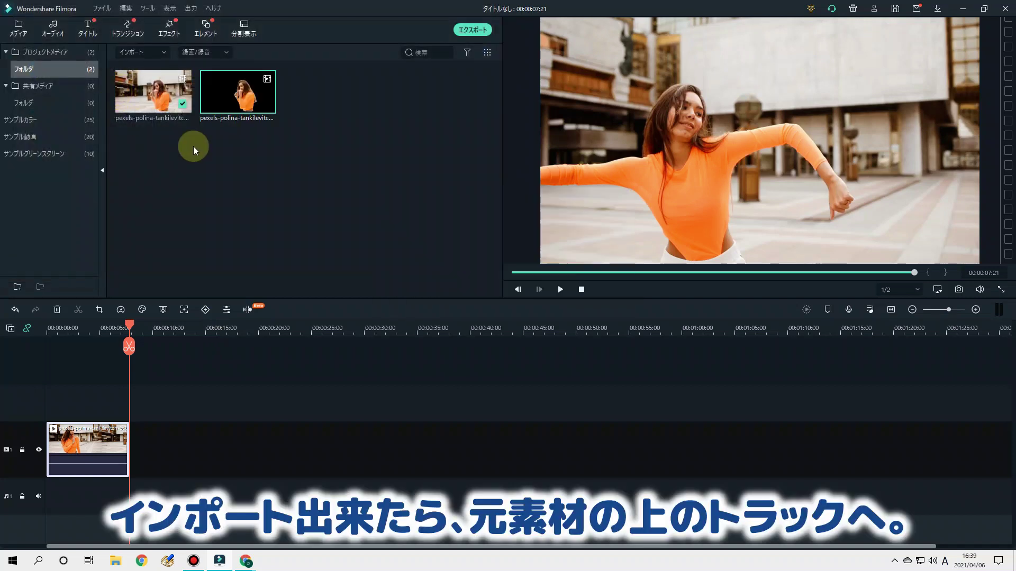
Place the imported GIF at the start of the track above the original footage and play both layers together.
left_click_drag(242, 94, 53, 382)
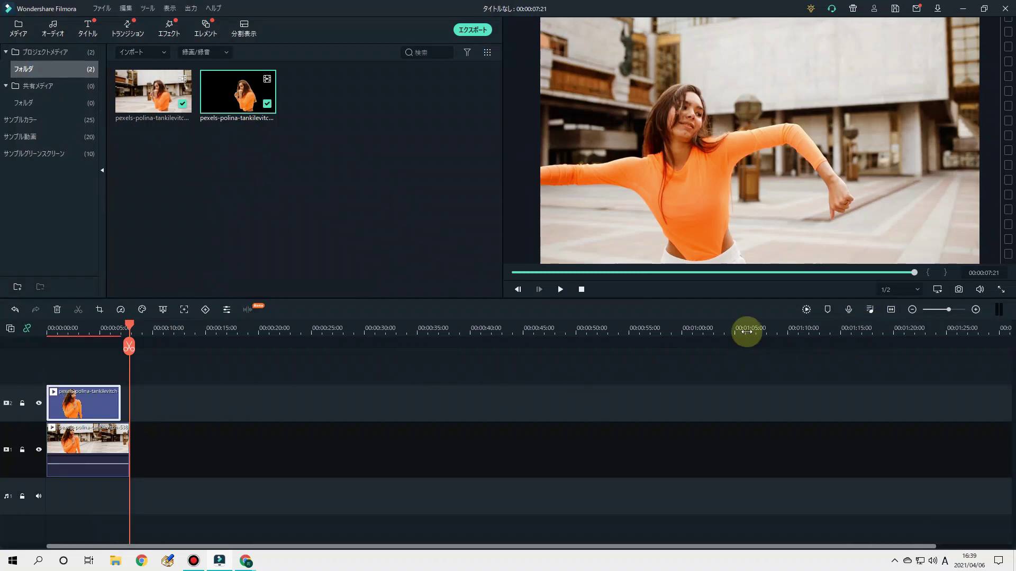
left_click(891, 311)
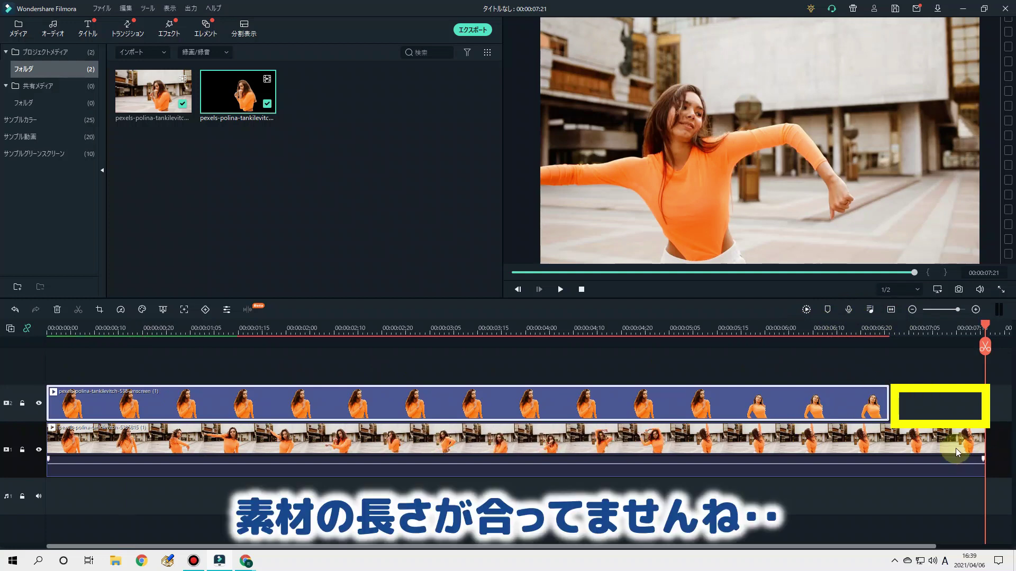
left_click(561, 290)
left_click(561, 291)
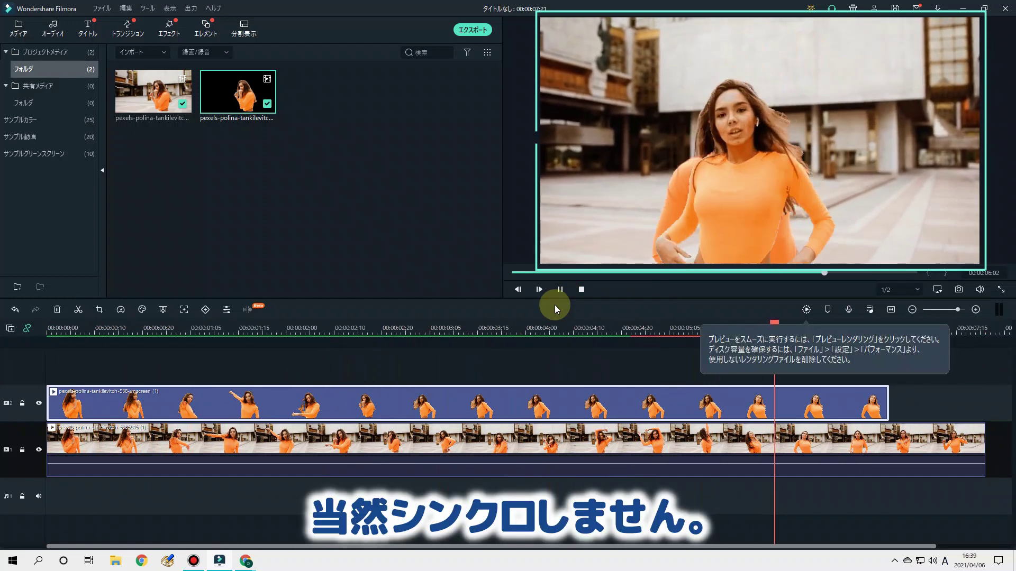
left_click(581, 291)
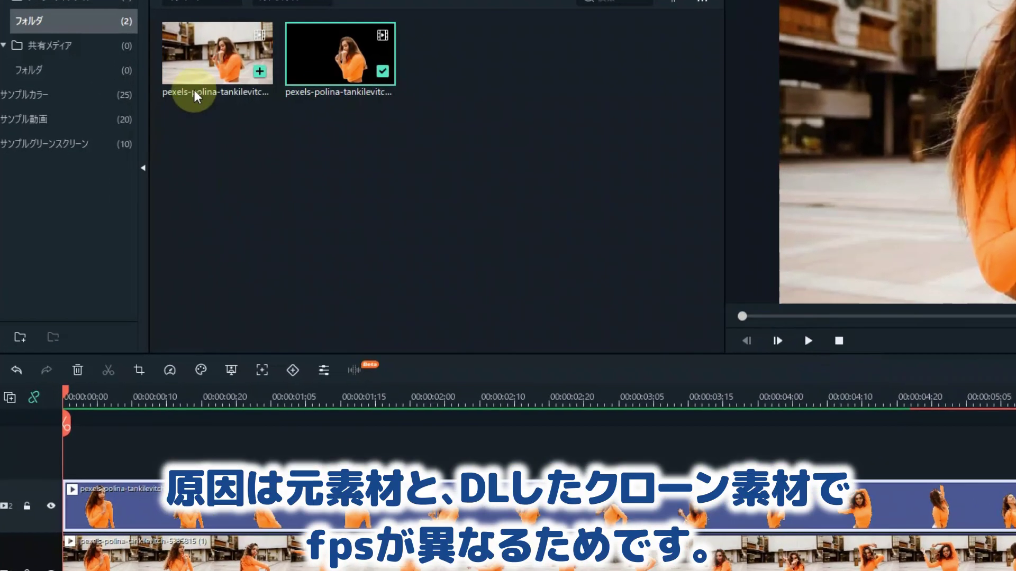
Examine the properties of the original clip and the GIF clip to compare their codecs and frame rates.
left_click(183, 79)
right_click(189, 64)
left_click(265, 358)
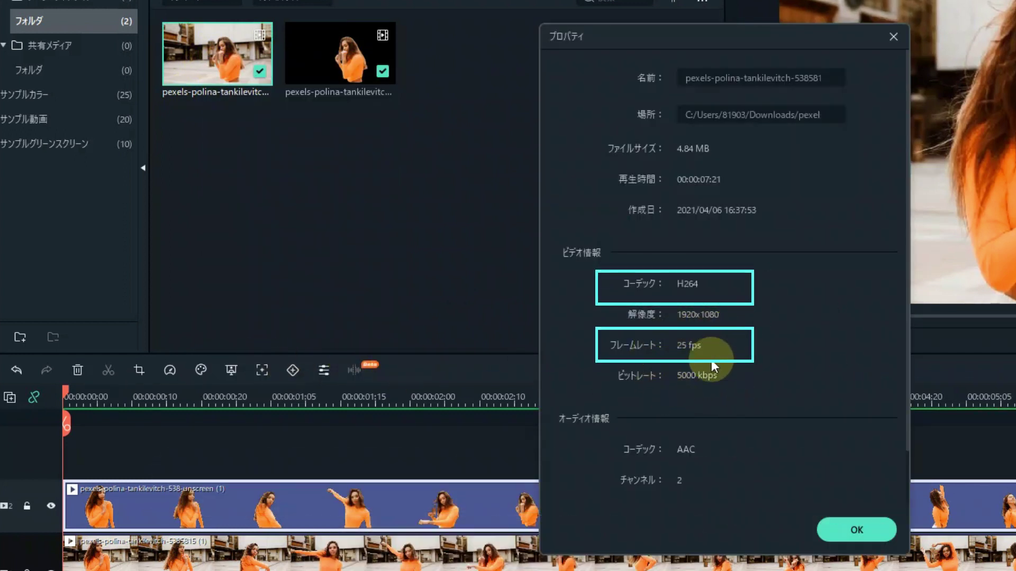
left_click(846, 538)
right_click(331, 64)
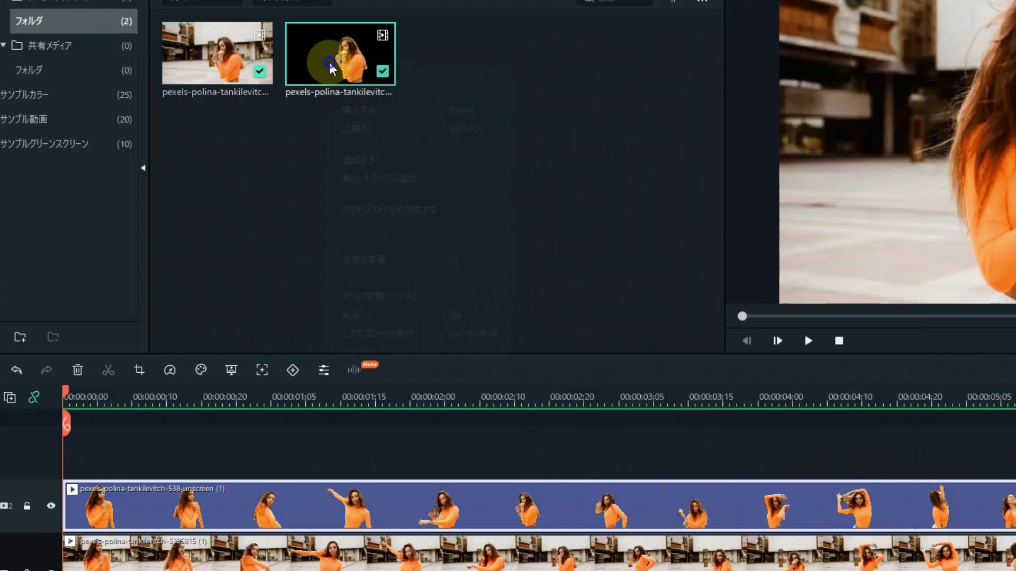
left_click(382, 350)
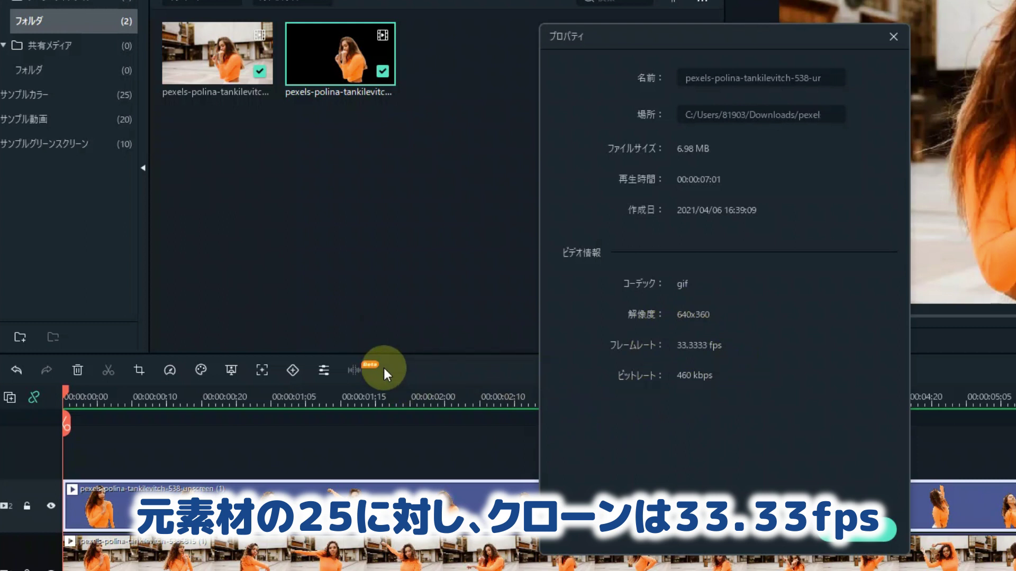
left_click(839, 527)
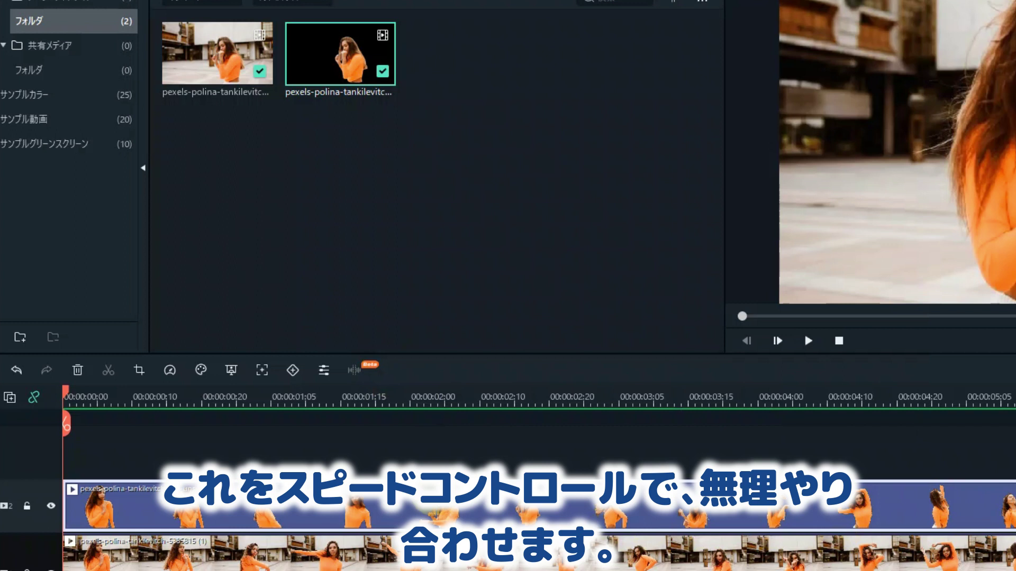
Customize the speed of the GIF clip on the upper track to 0.94x.
left_click(169, 371)
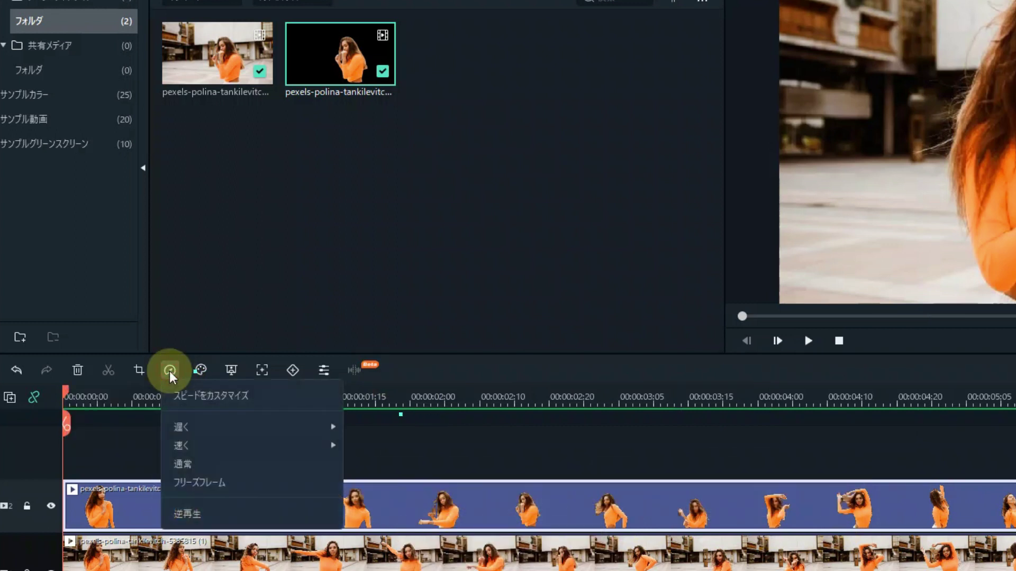
left_click(195, 398)
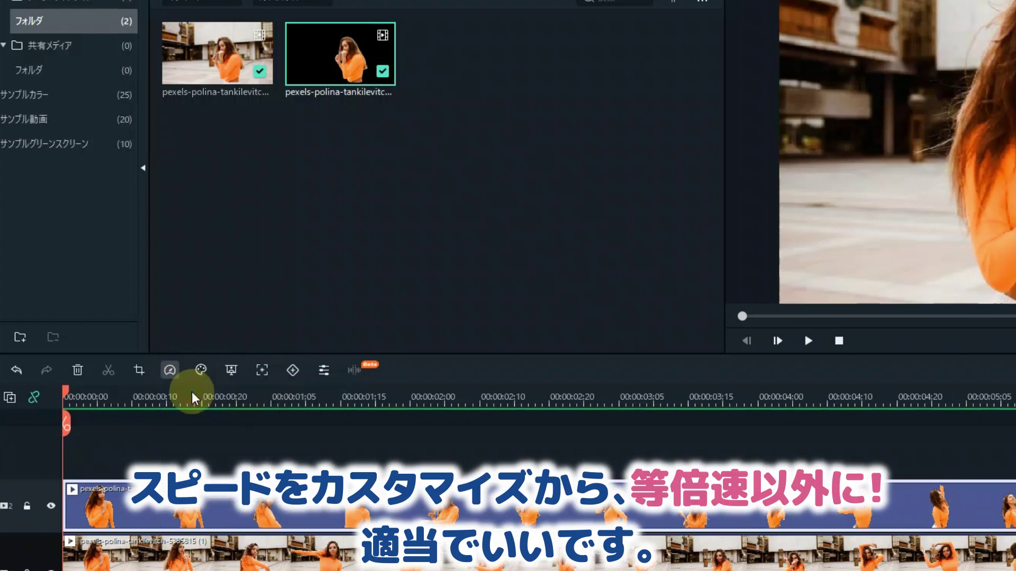
left_click_drag(728, 228, 720, 232)
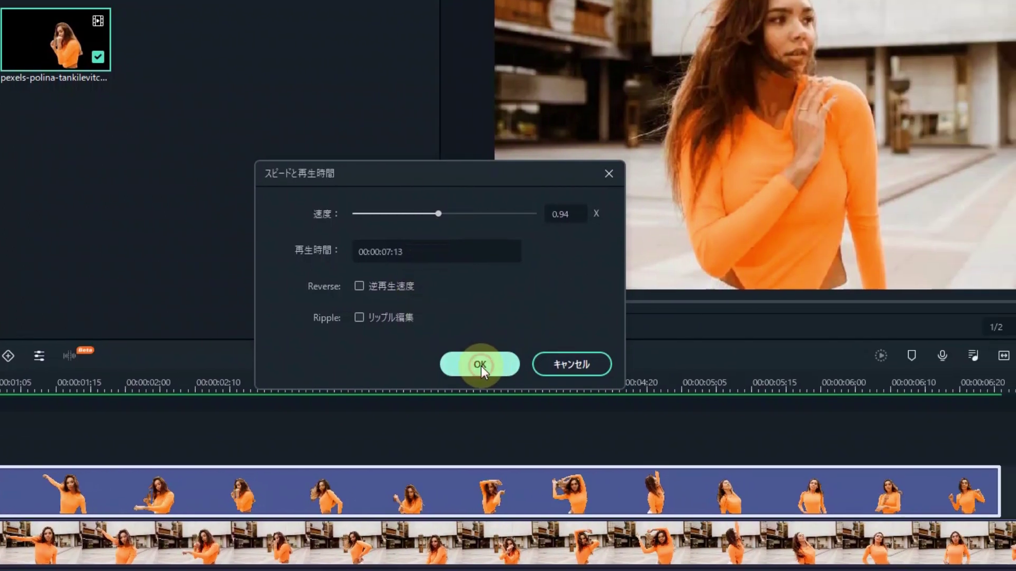
left_click(480, 365)
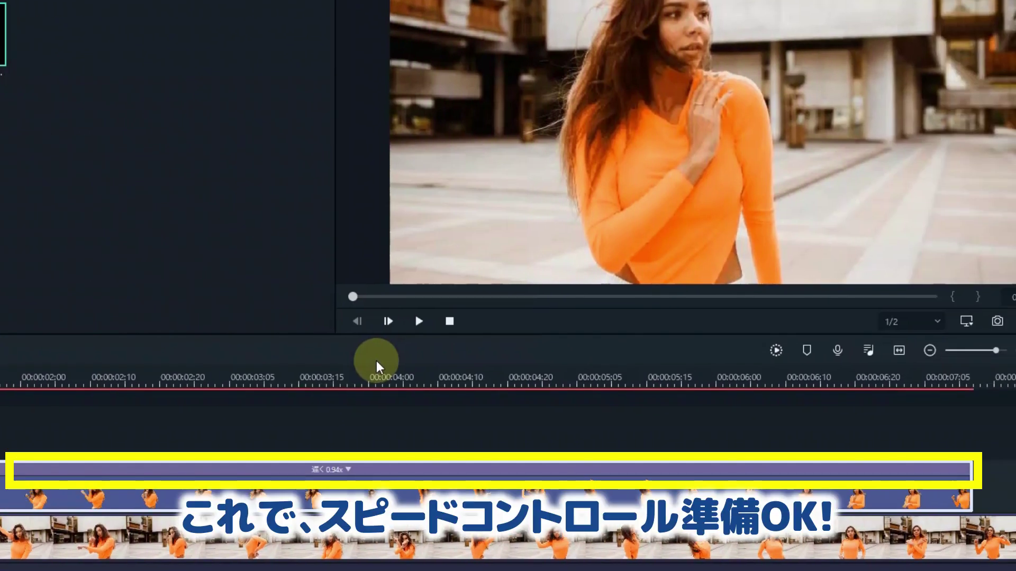
Slow the GIF clip to 0.90x by stretching its speed bar to the original clip's end, and play back the result.
left_click_drag(524, 378, 396, 374)
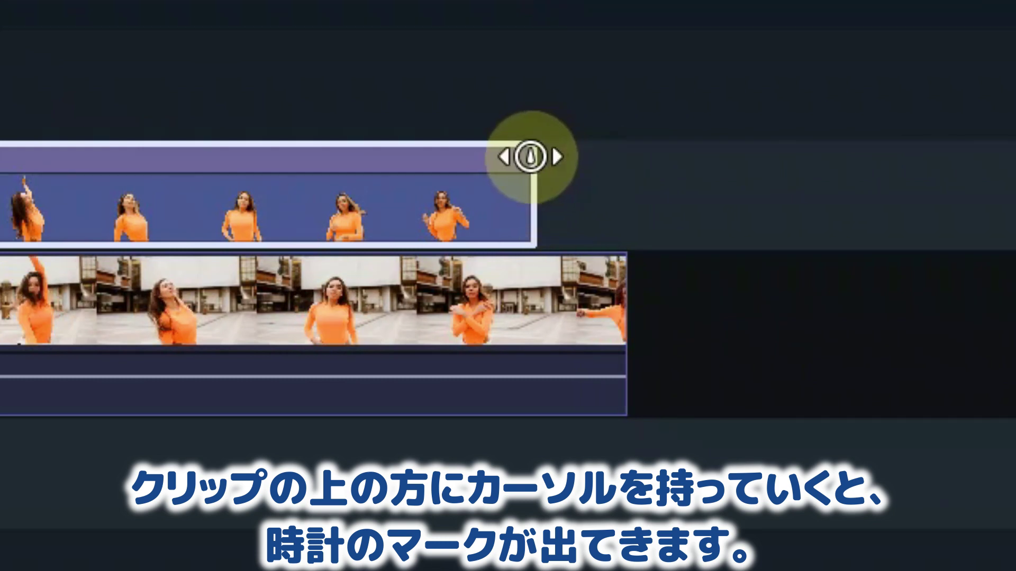
left_click_drag(529, 158, 620, 162)
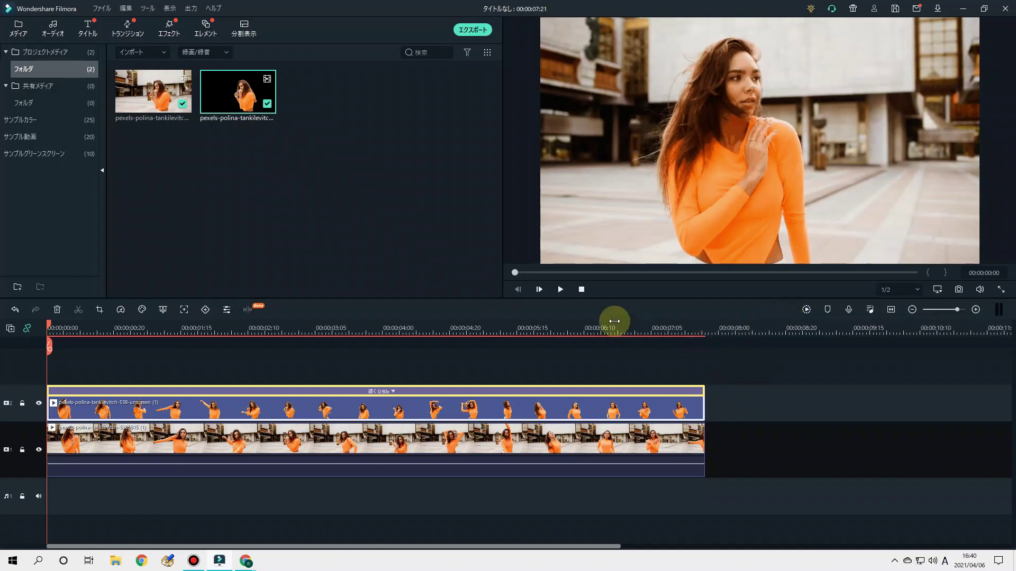
left_click(561, 291)
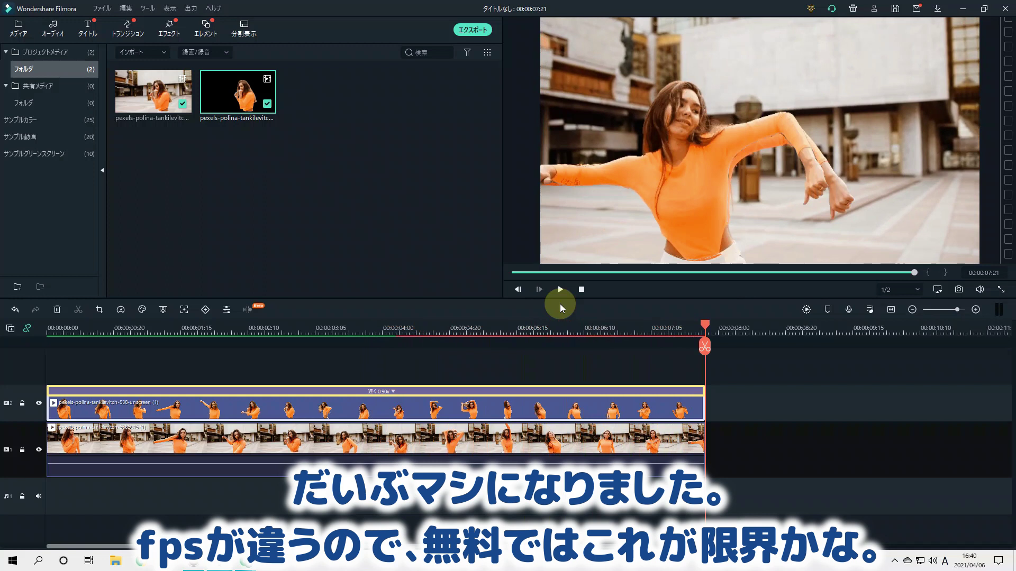
Move the GIF clip up one track and insert the デフォルトタイトル title between both clips, starting at about 00:00:02:21.
left_click_drag(550, 410, 527, 376)
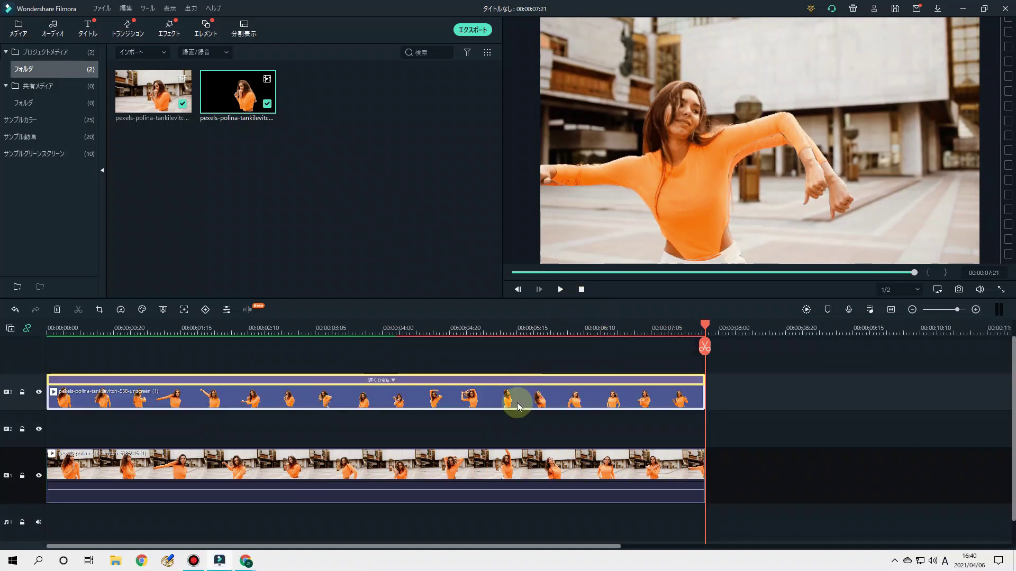
left_click(87, 29)
left_click_drag(398, 98, 287, 414)
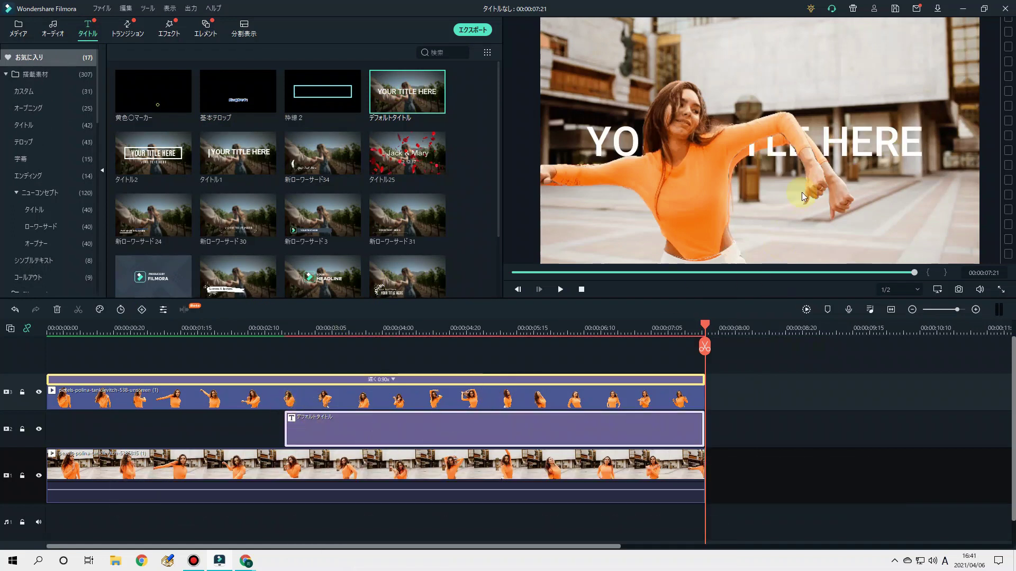
Open the title in the advanced text editor and replace its text with "FEEL THE BEAT!".
double_click(408, 421)
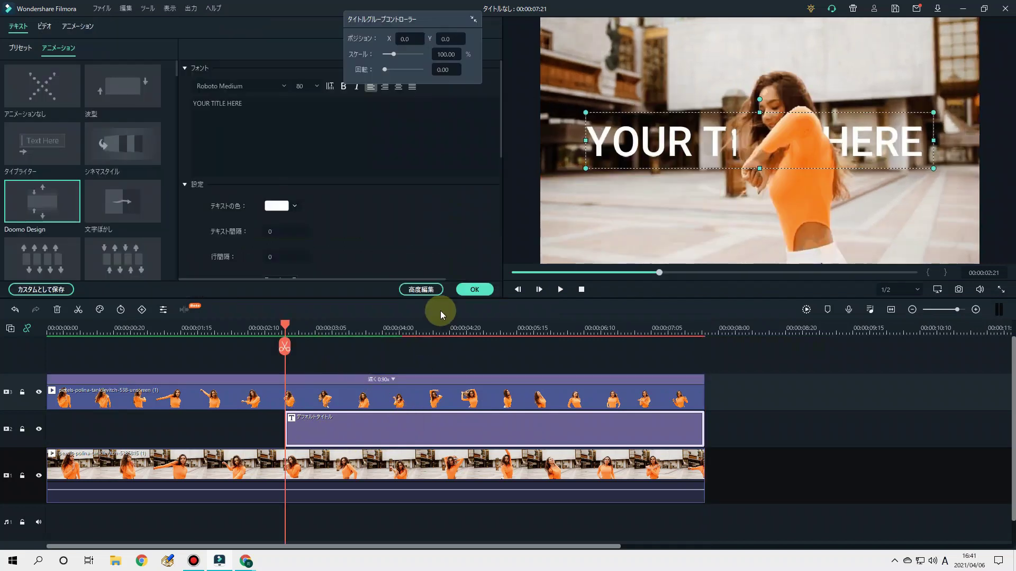
left_click(419, 290)
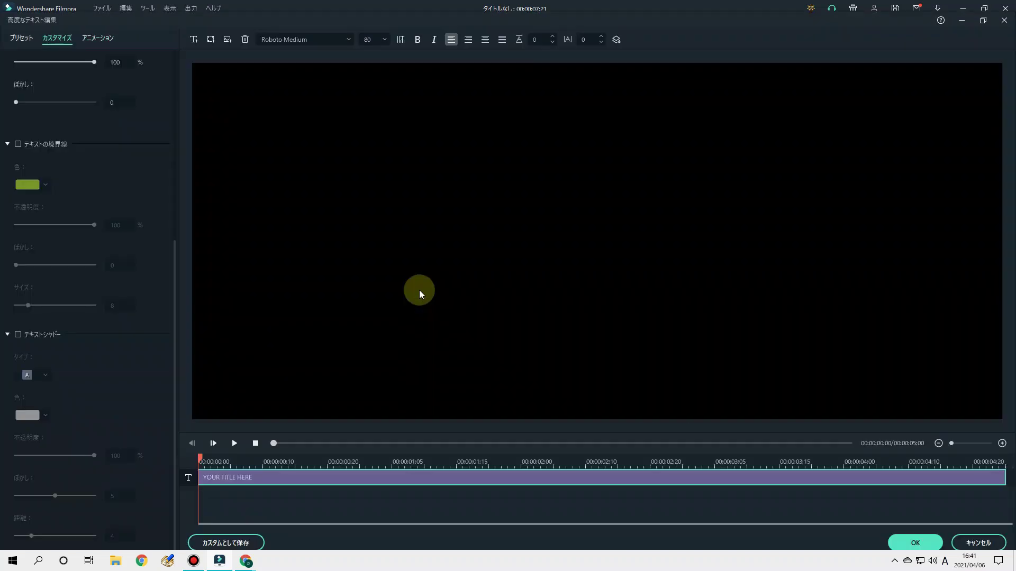
scroll(126, 210, "up", 3)
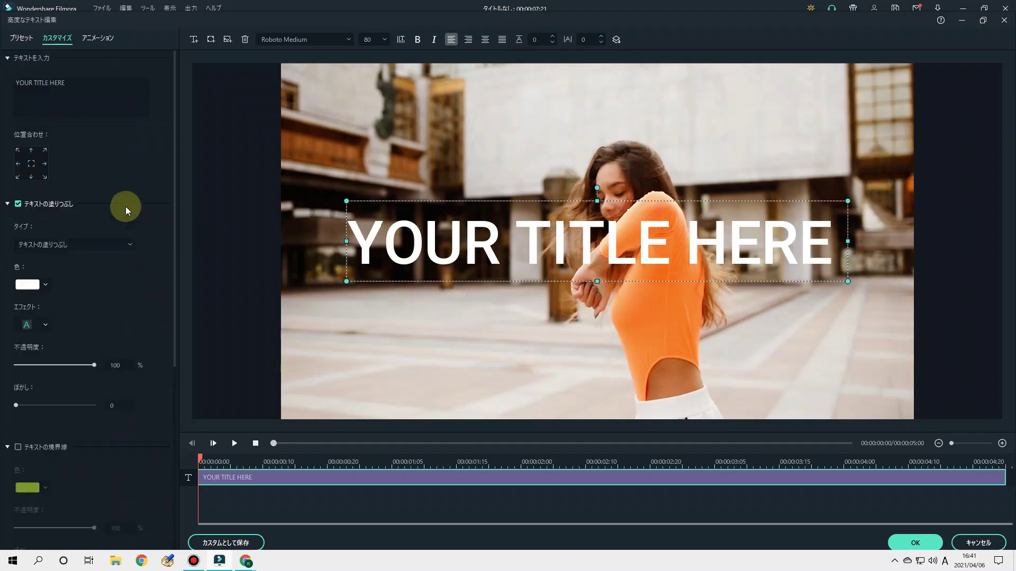
triple_click(120, 84)
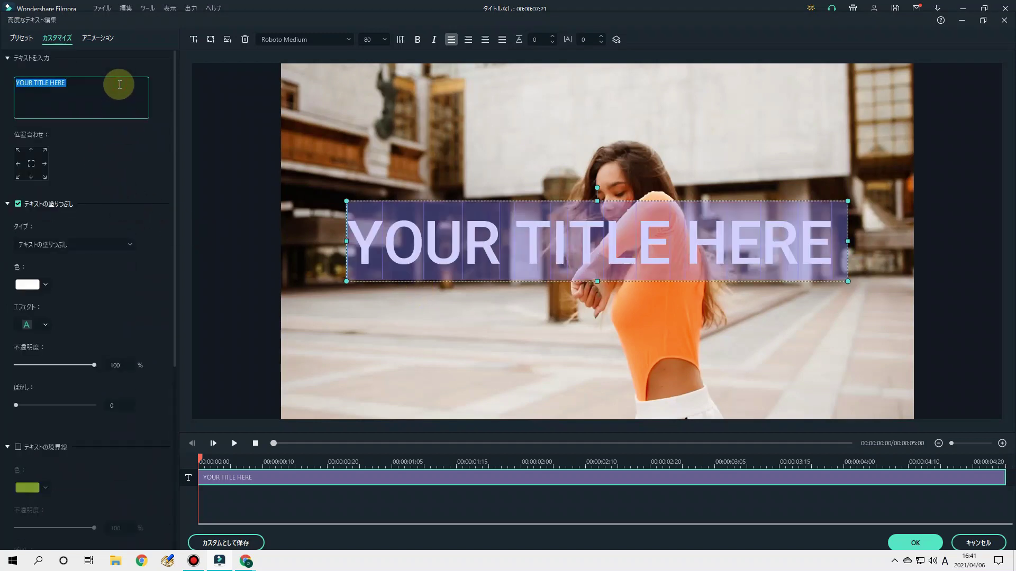
key("BackSpace")
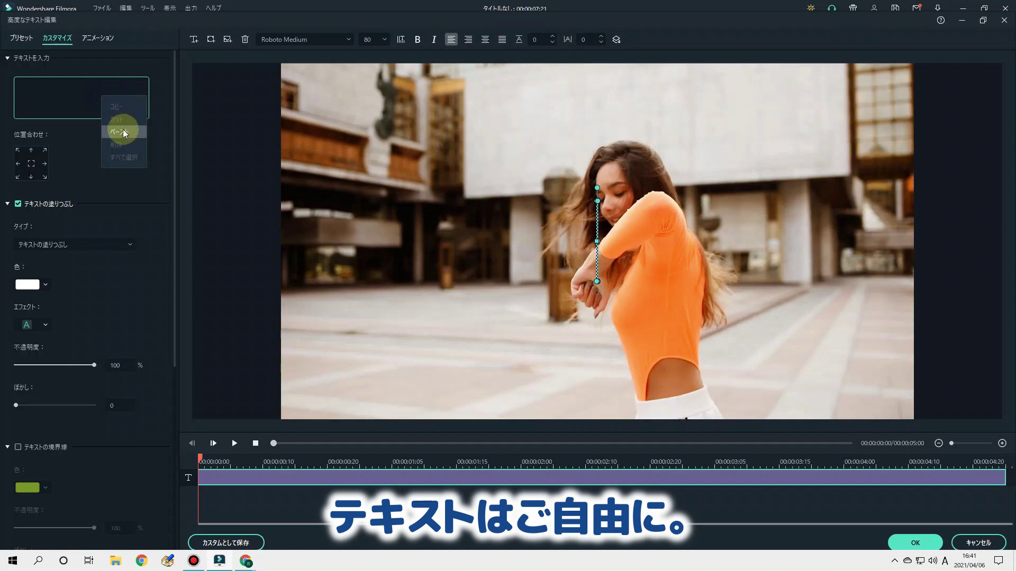
type("FEEL THE BEAT!")
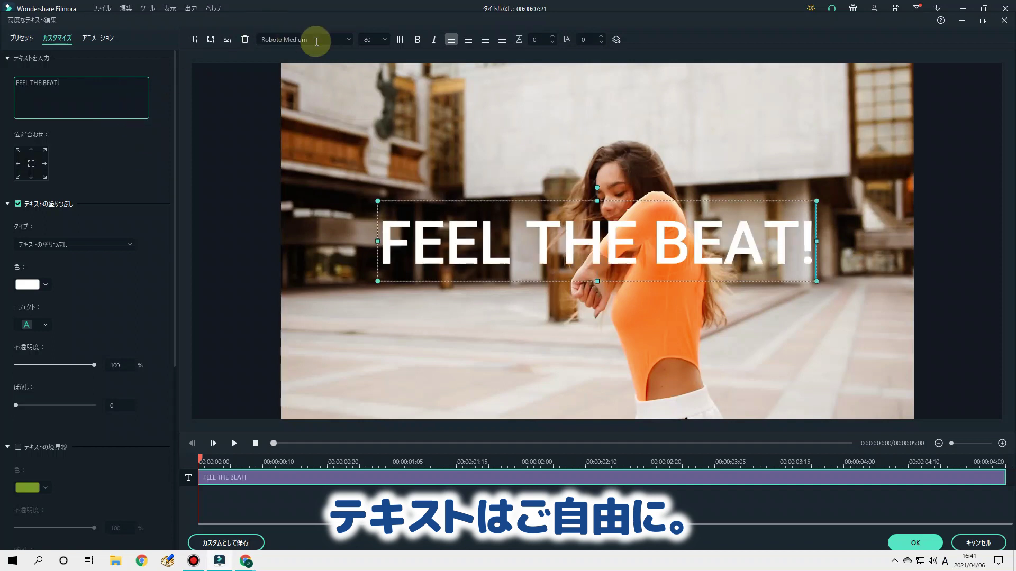
Set the title's font to Roboto Slab Bold at size 72.
left_click(348, 42)
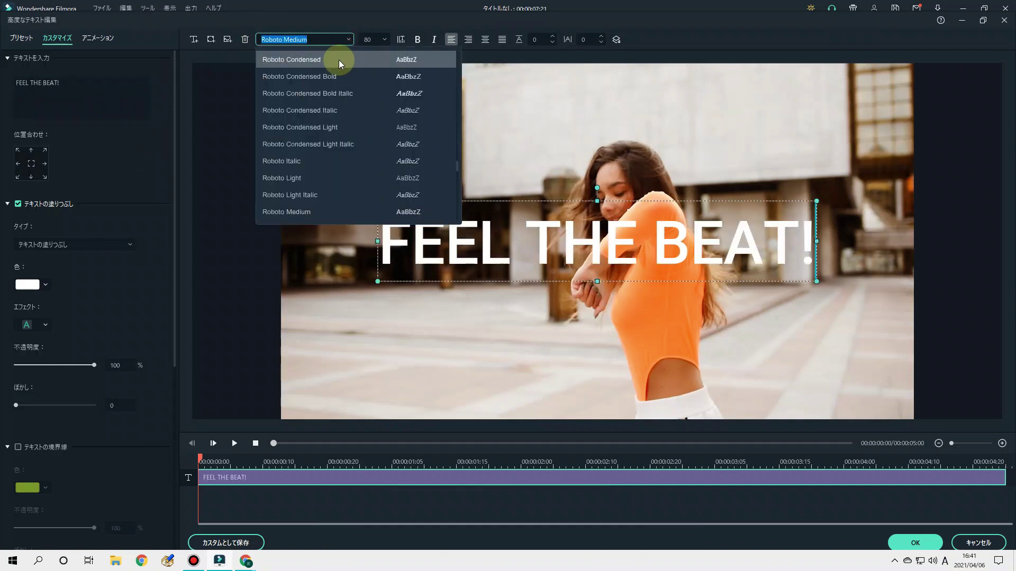
scroll(345, 125, "down", 4)
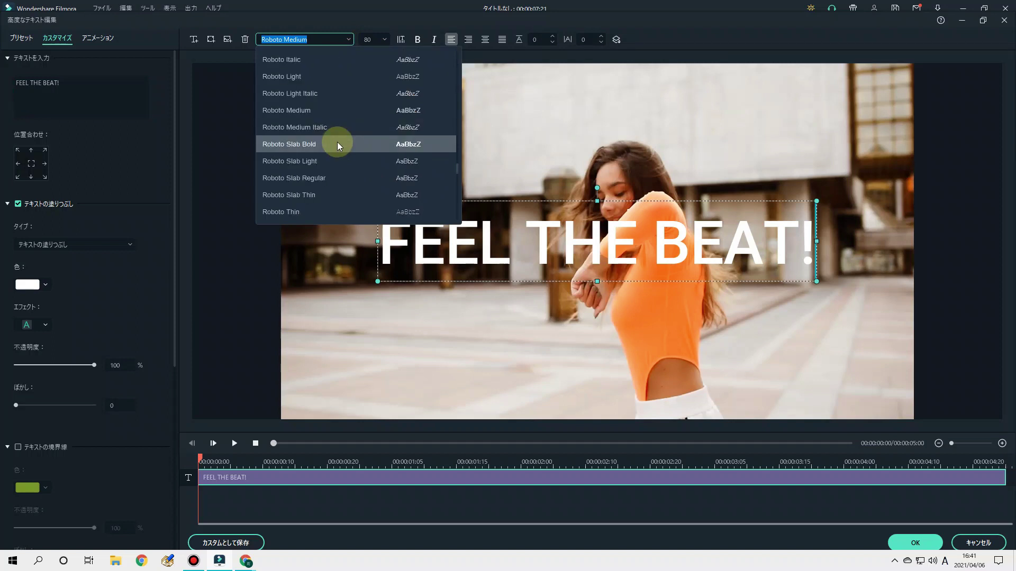
left_click(338, 144)
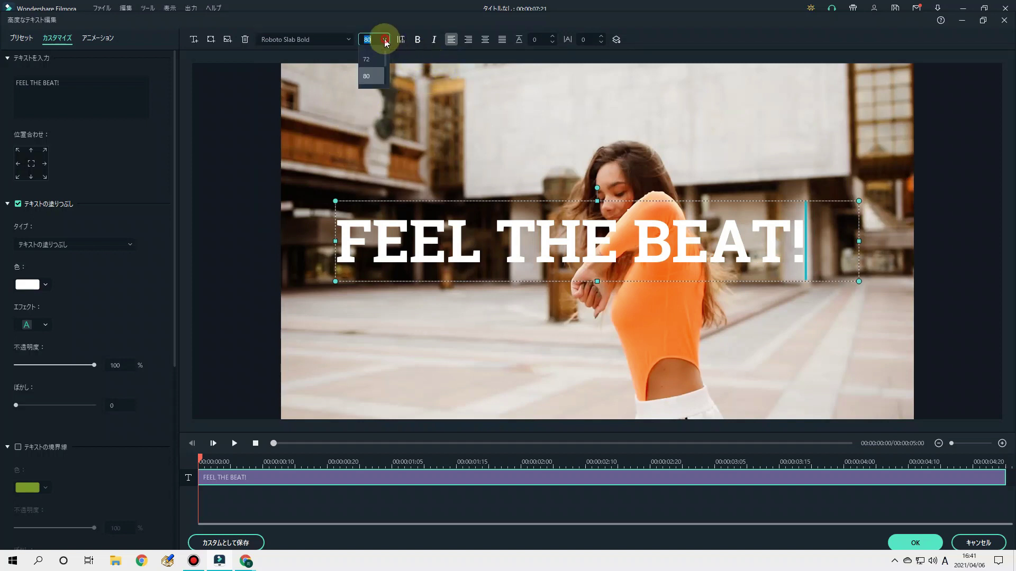
left_click(367, 111)
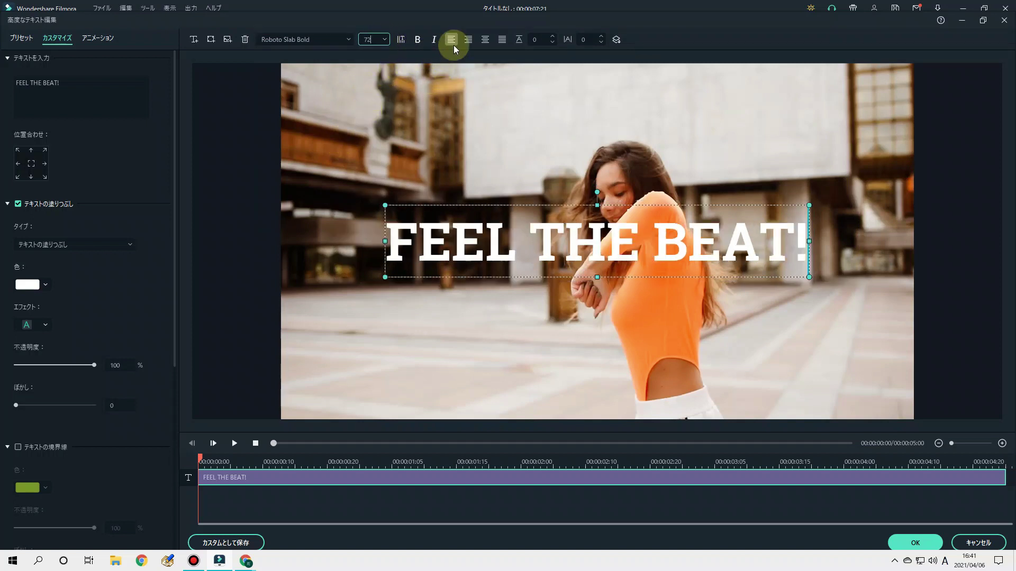
Set the title's character spacing to 13 so the text spans most of the frame width.
left_click(584, 39)
type("9")
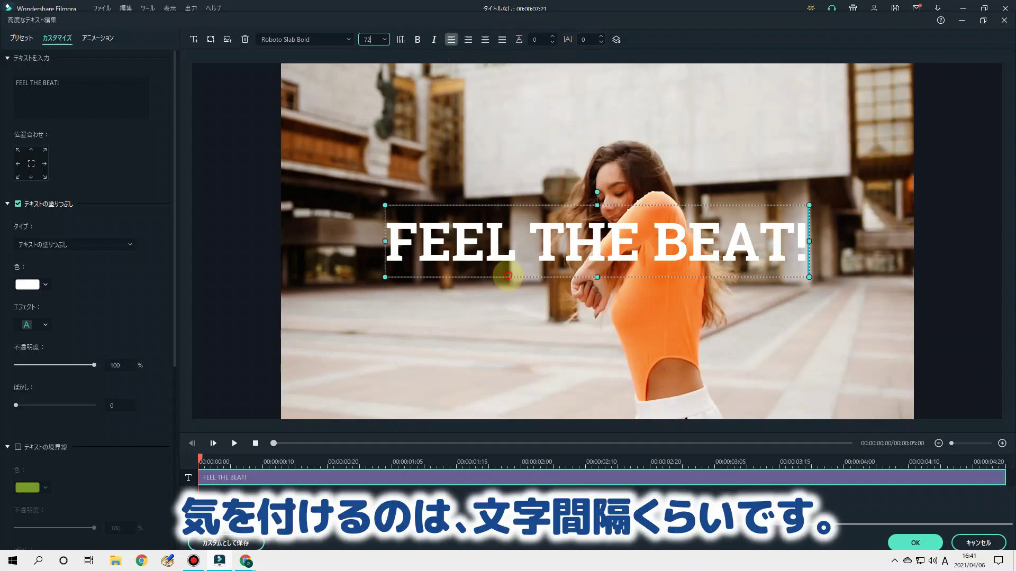
left_click(519, 273)
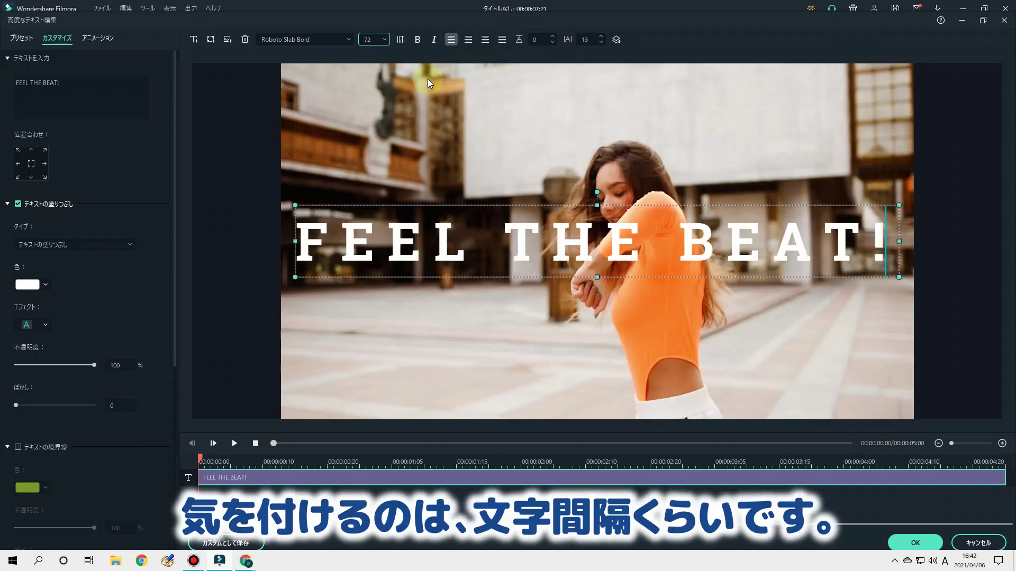
Make the "FEEL THE BEAT!" title text bold and italic, and center its alignment.
left_click(433, 40)
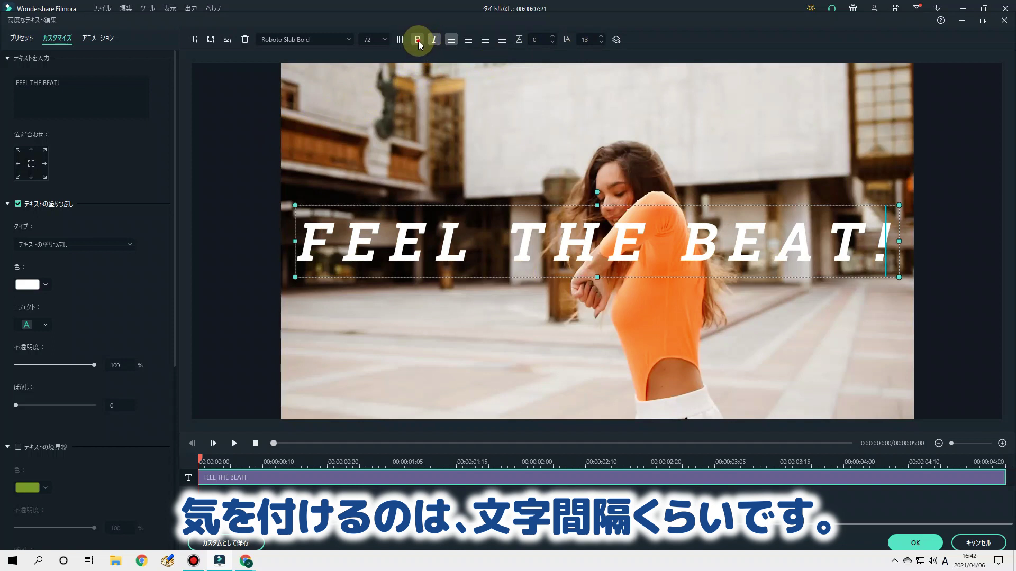
left_click(483, 41)
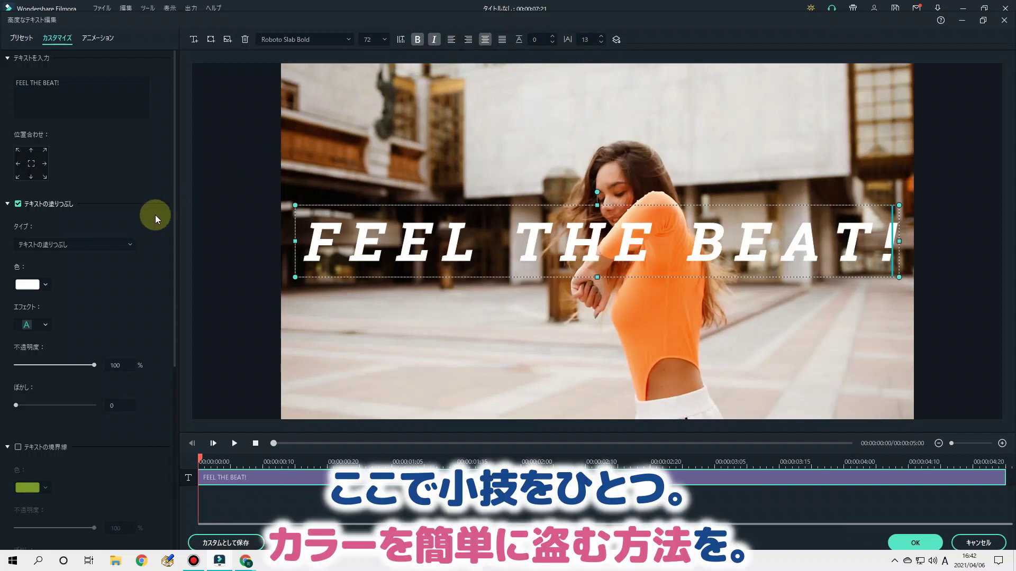
Enable the title's text border and color it orange (#fd7729) by sampling the woman's top from the screen.
scroll(142, 193, "down", 7)
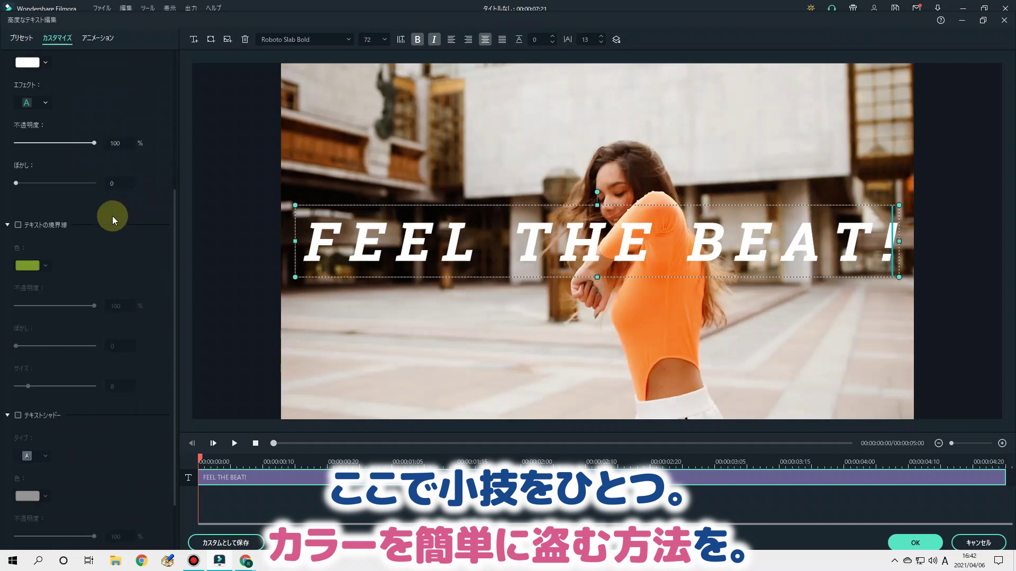
left_click(21, 228)
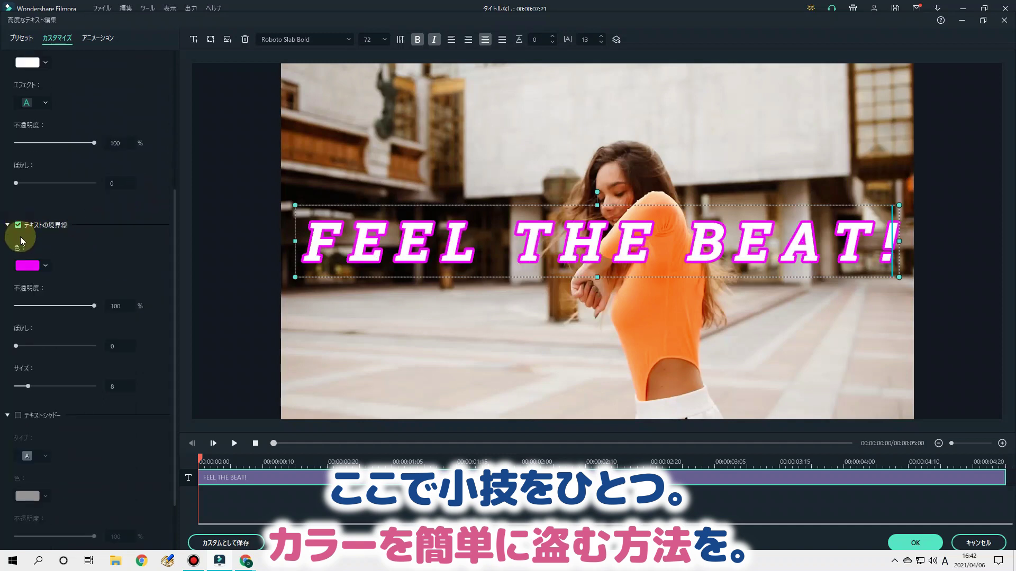
left_click(45, 266)
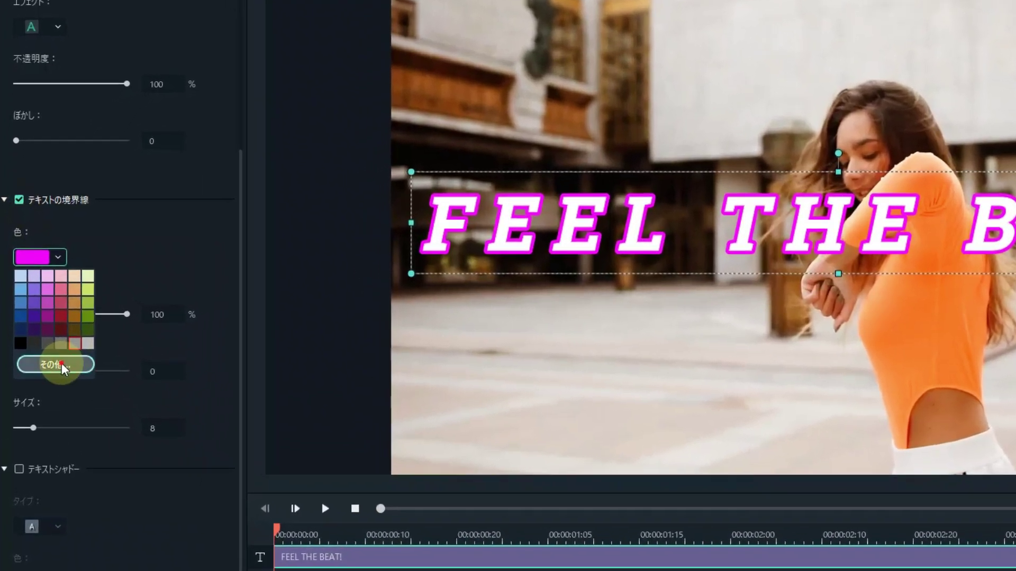
left_click(61, 365)
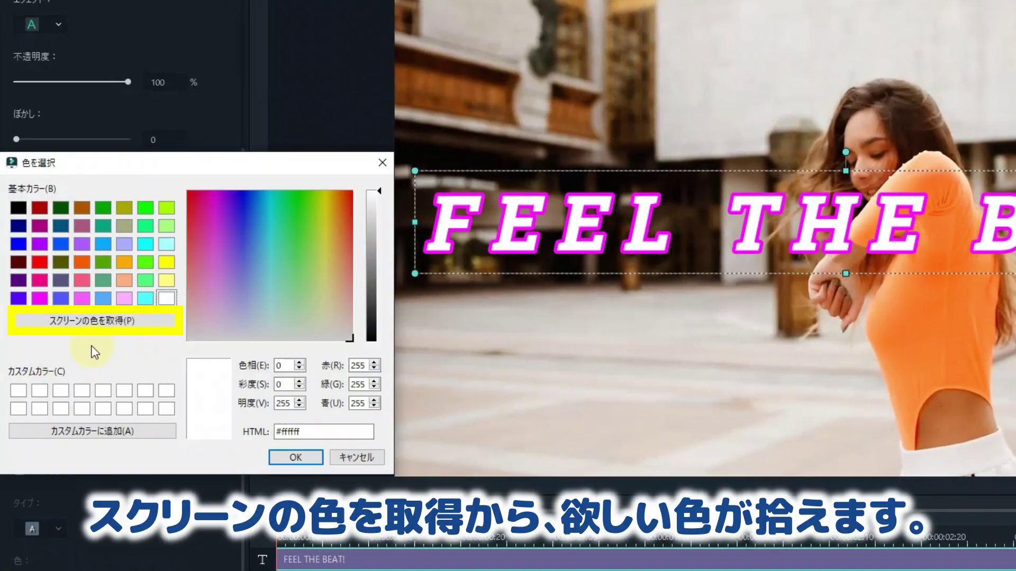
left_click(110, 321)
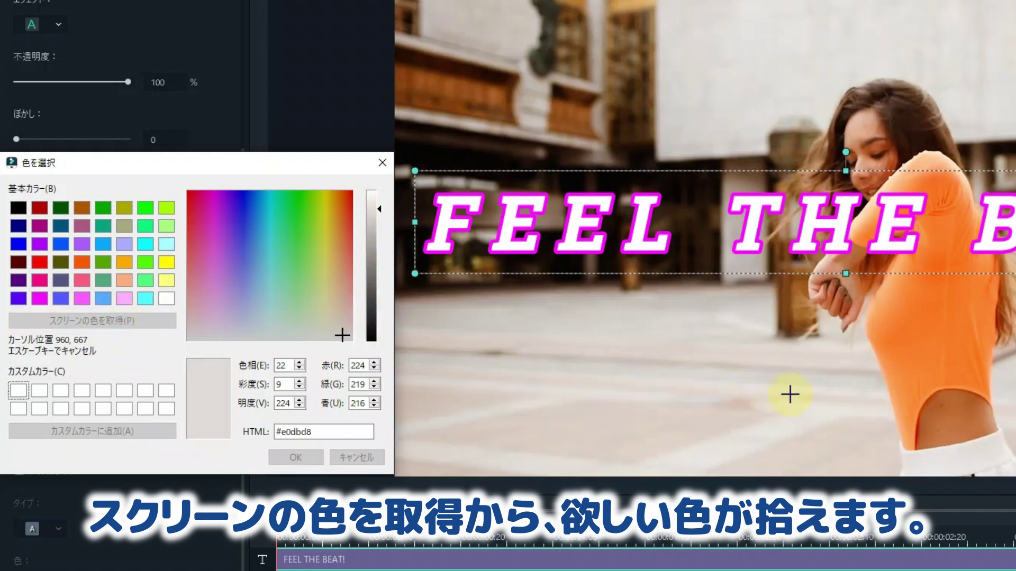
left_click(943, 355)
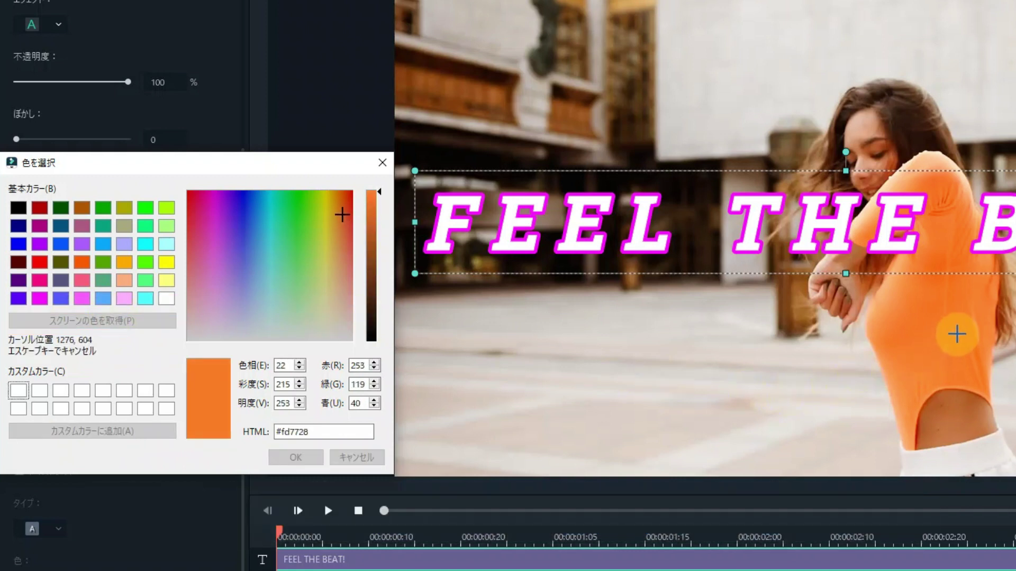
left_click(954, 328)
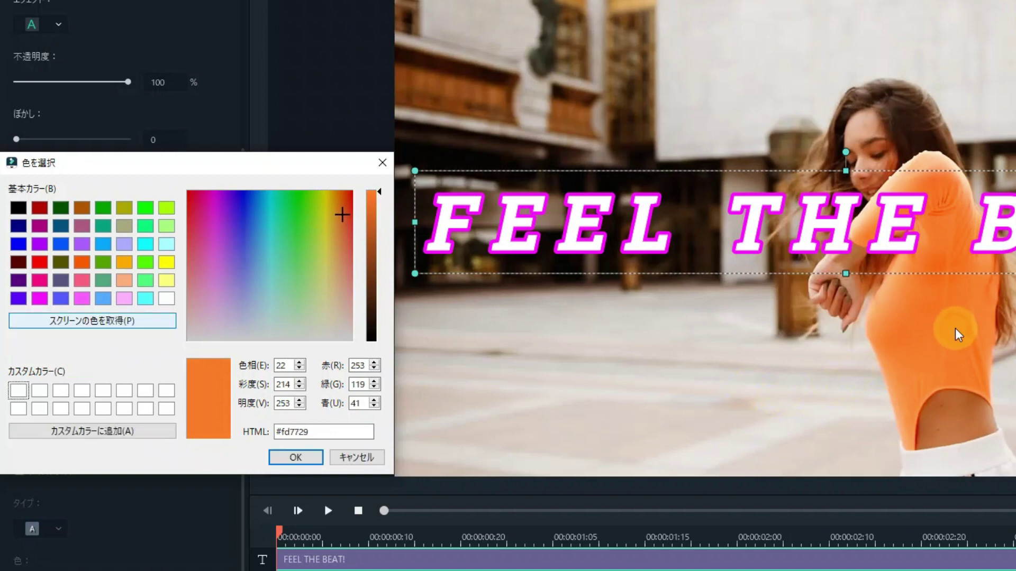
left_click(223, 409)
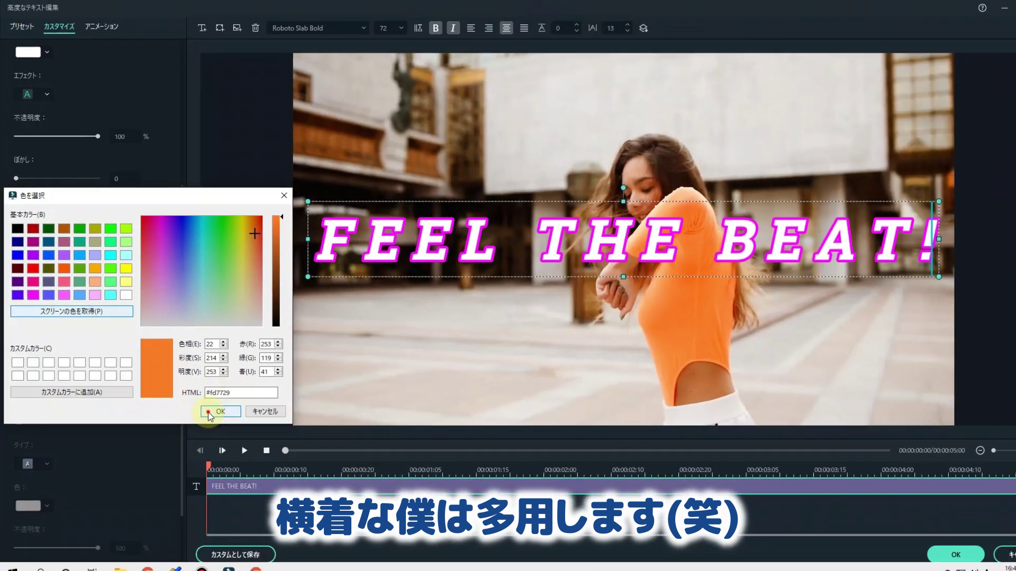
left_click(296, 457)
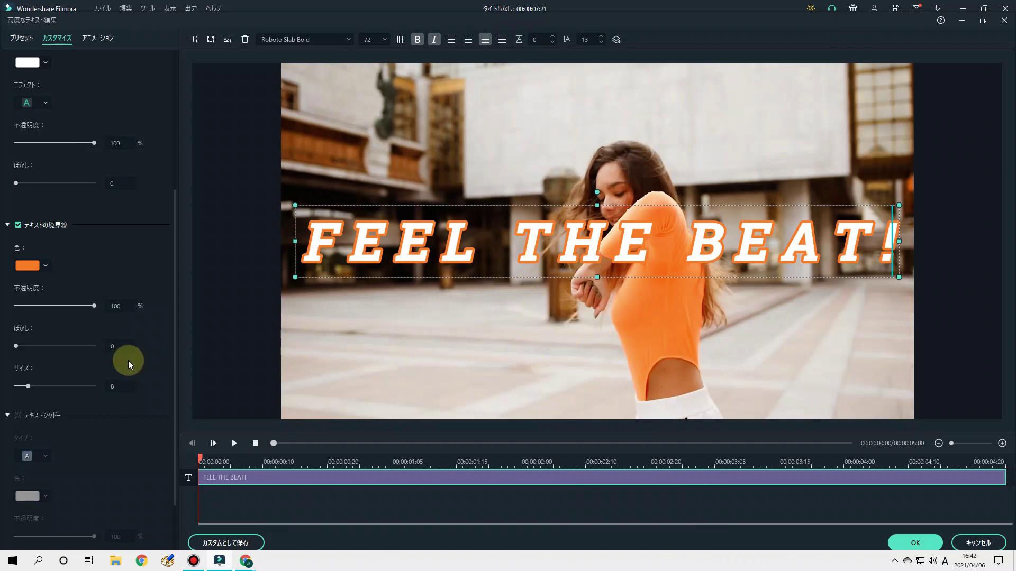
Enable the title's text shadow with a gray color and apply the title edits.
left_click(18, 416)
scroll(113, 424, "down", 2)
left_click(45, 377)
left_click(113, 401)
left_click(46, 416)
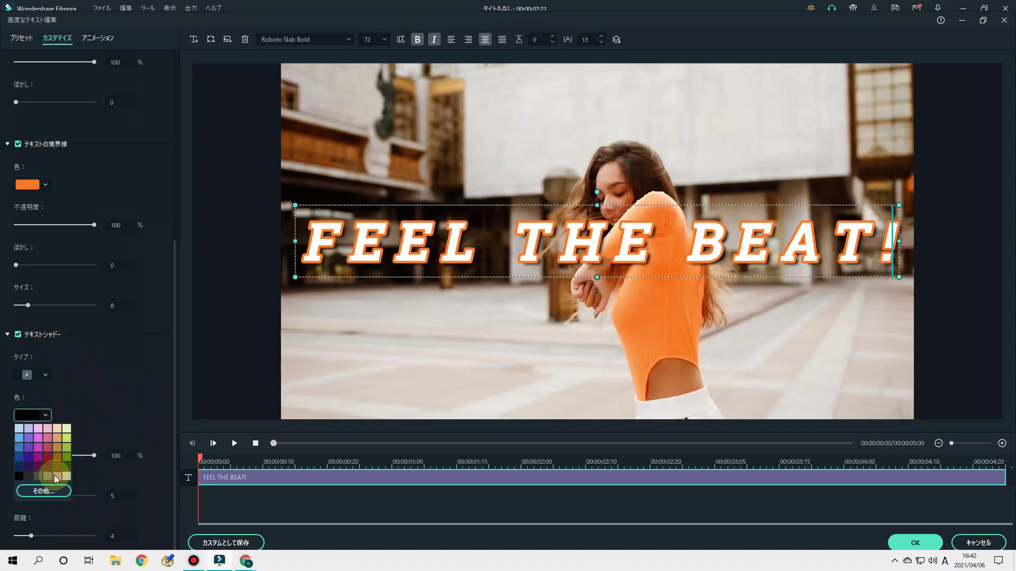
left_click(55, 476)
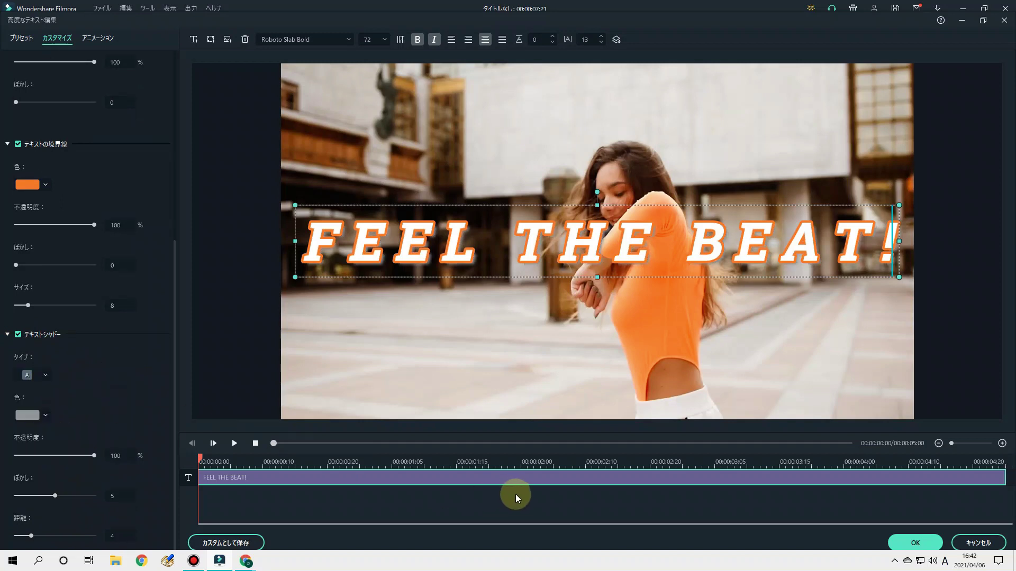
left_click(919, 545)
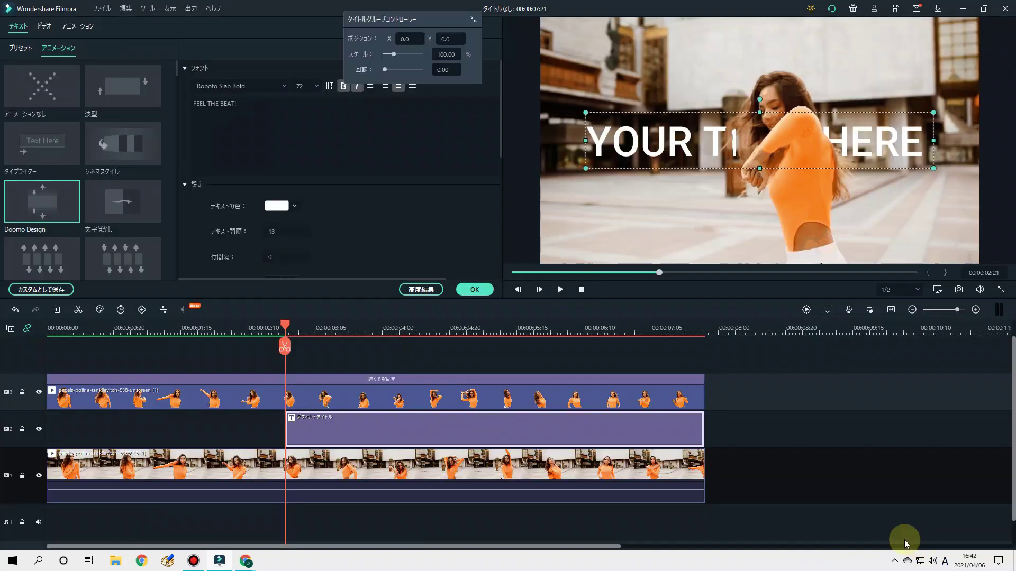
left_click(474, 290)
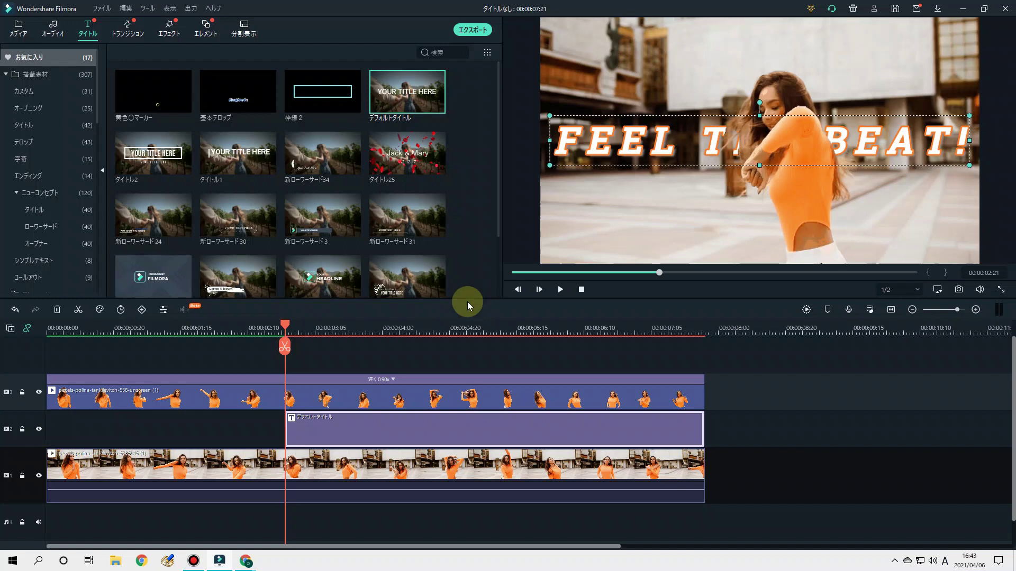
Play the timeline from shortly before the title to preview the text behind the woman.
left_click(222, 328)
key("space")
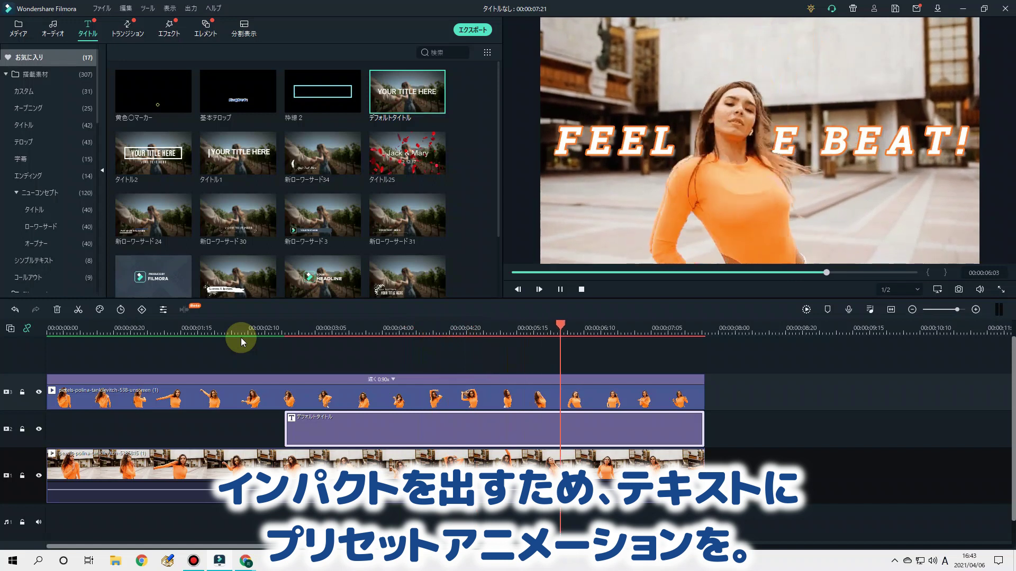
Apply the ダウン2 preset animation to the title in the advanced text editor and confirm the edits.
double_click(327, 426)
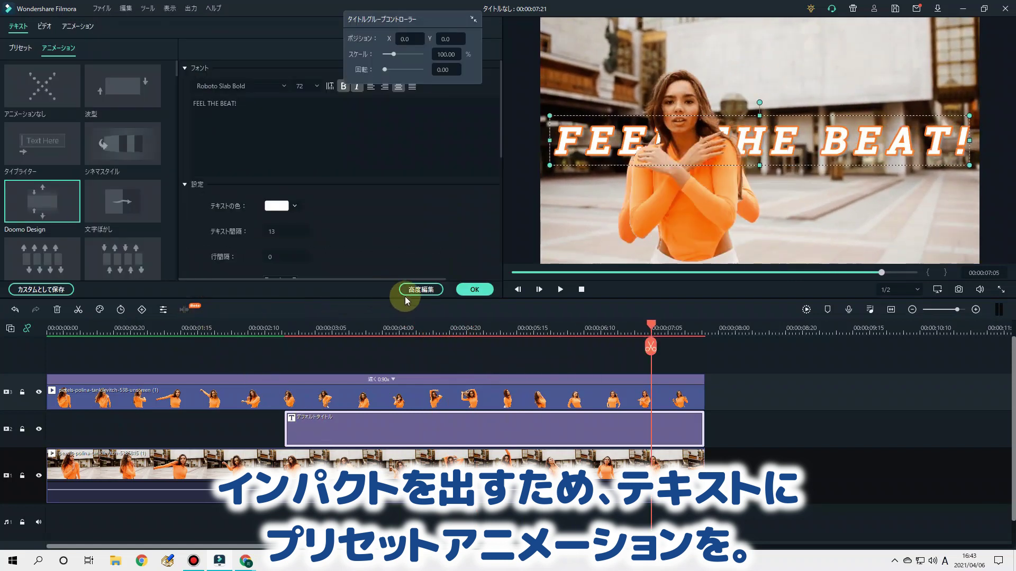
left_click(408, 290)
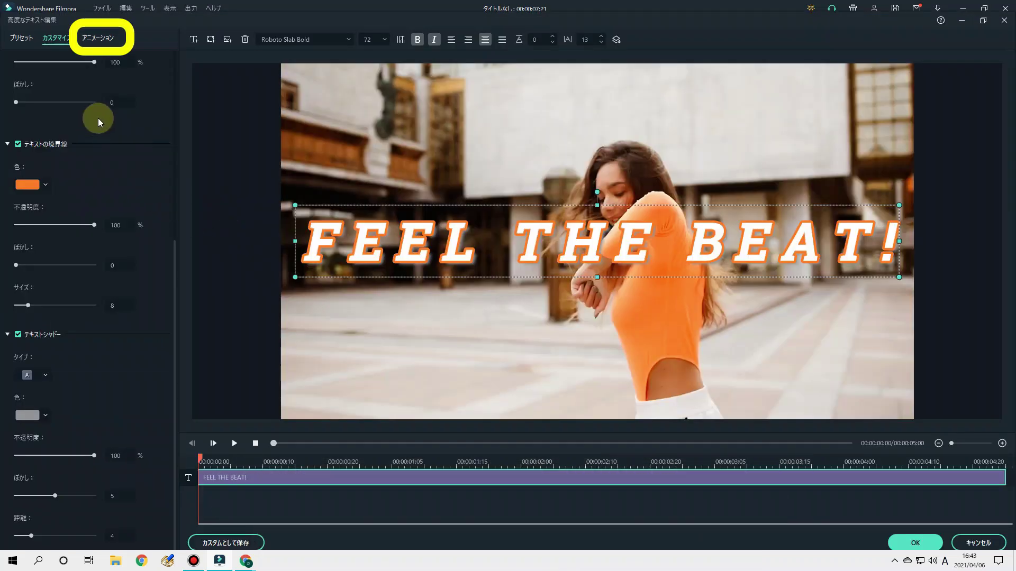
left_click(104, 37)
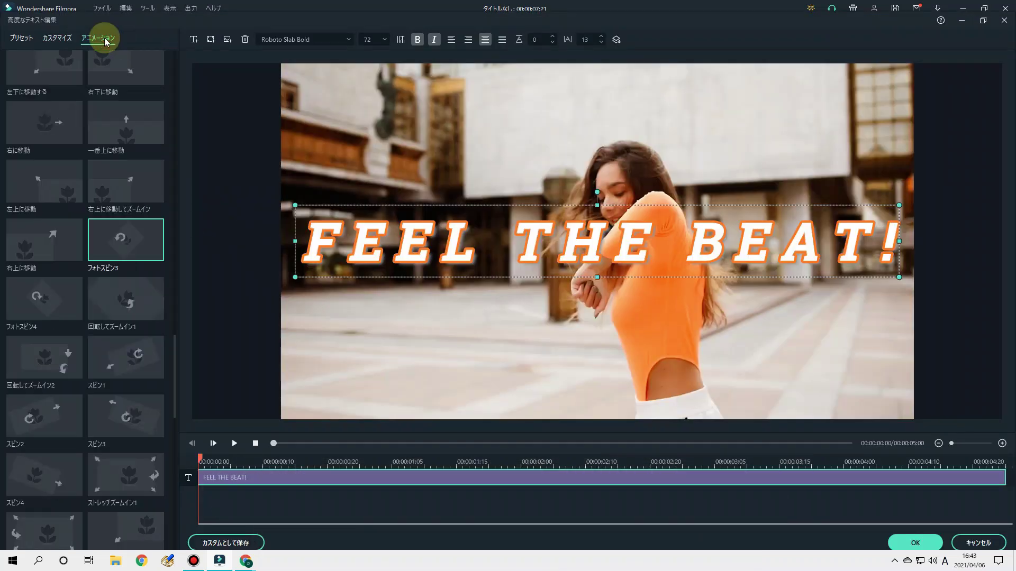
left_click_drag(173, 351, 171, 254)
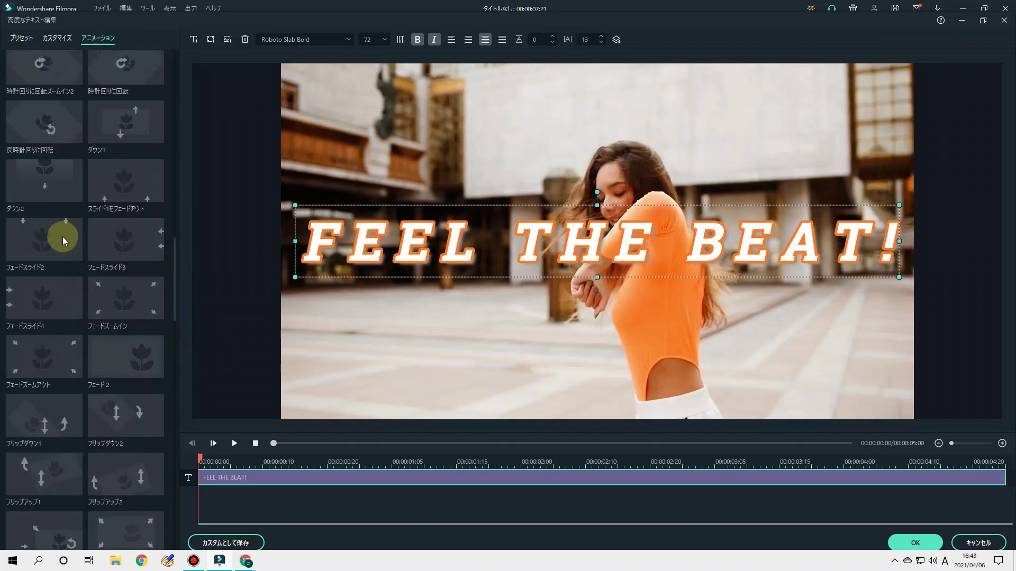
double_click(48, 181)
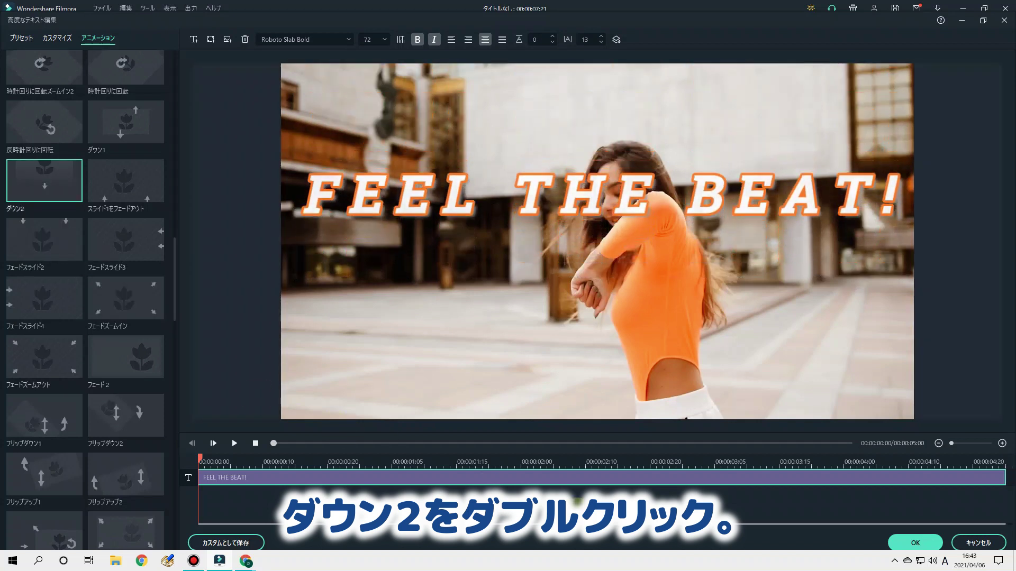
left_click(904, 545)
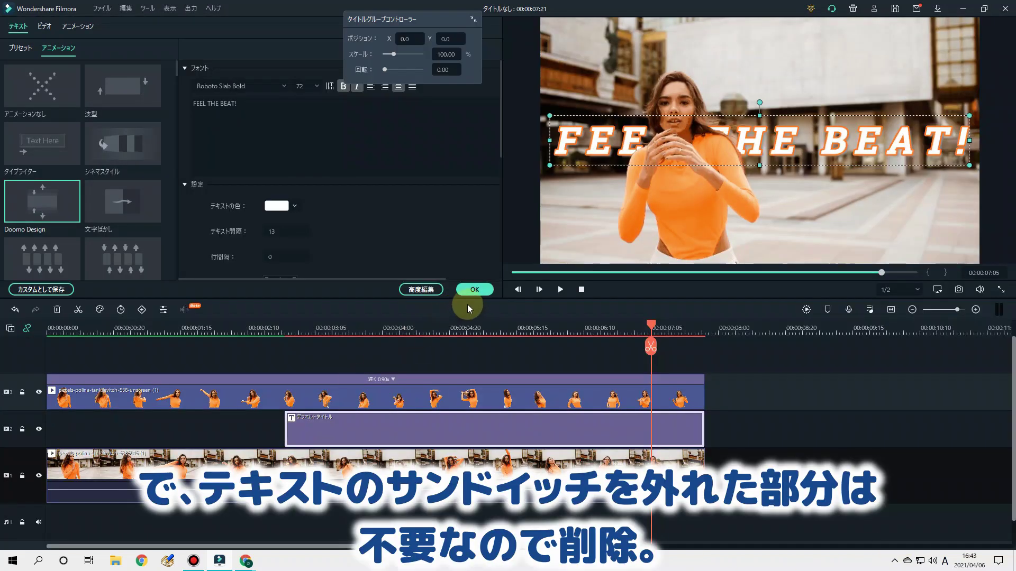
left_click(474, 290)
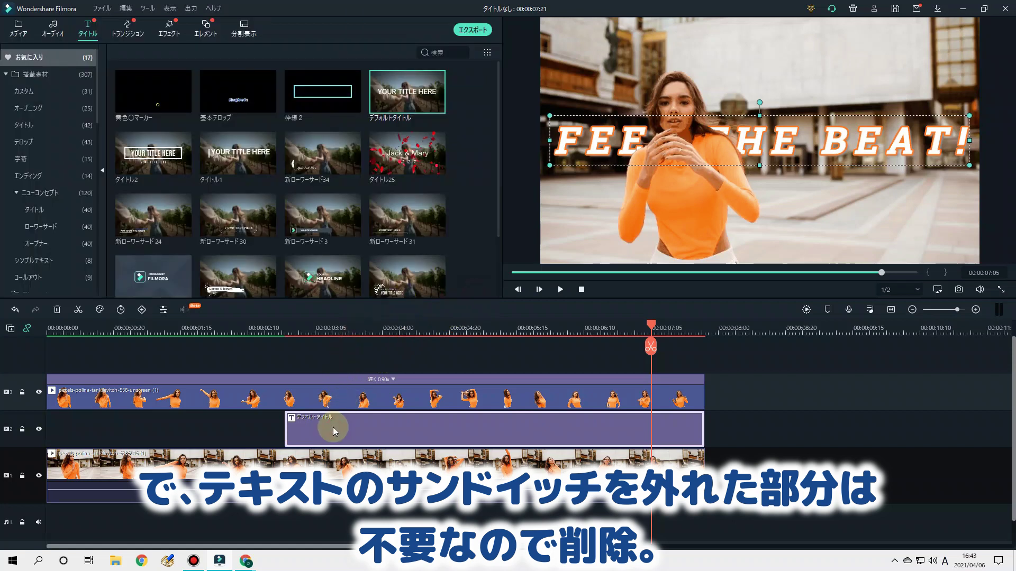
Split the background-removed GIF clip at the title's start, 00:00:02:21, and delete the part before it.
key("Up")
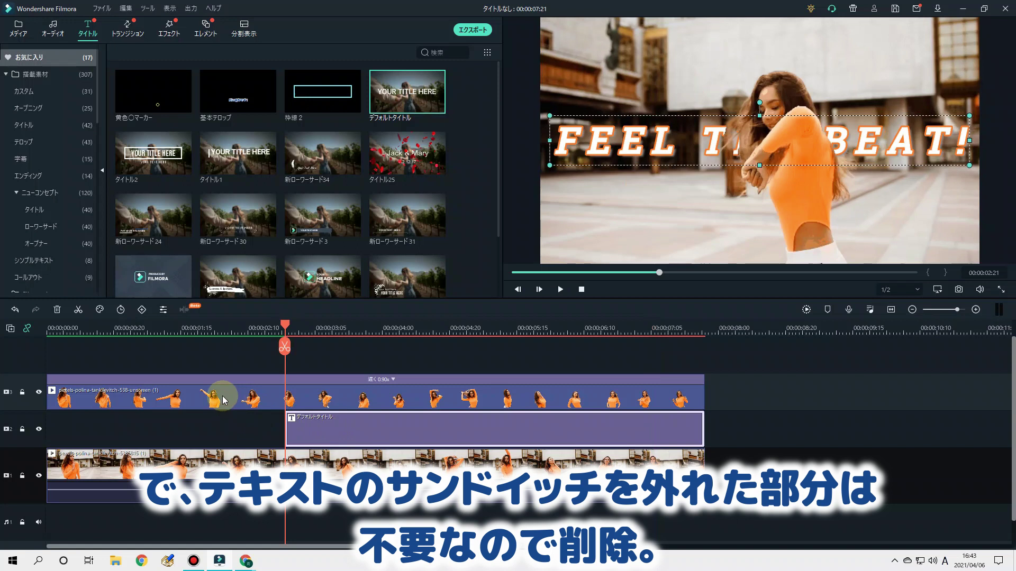
left_click(245, 399)
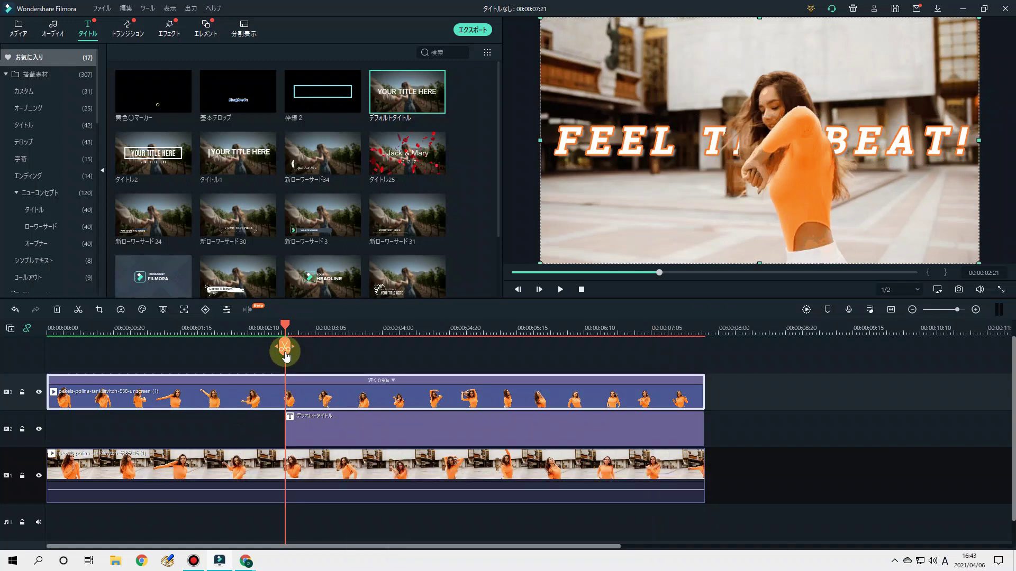
left_click(285, 349)
left_click(236, 398)
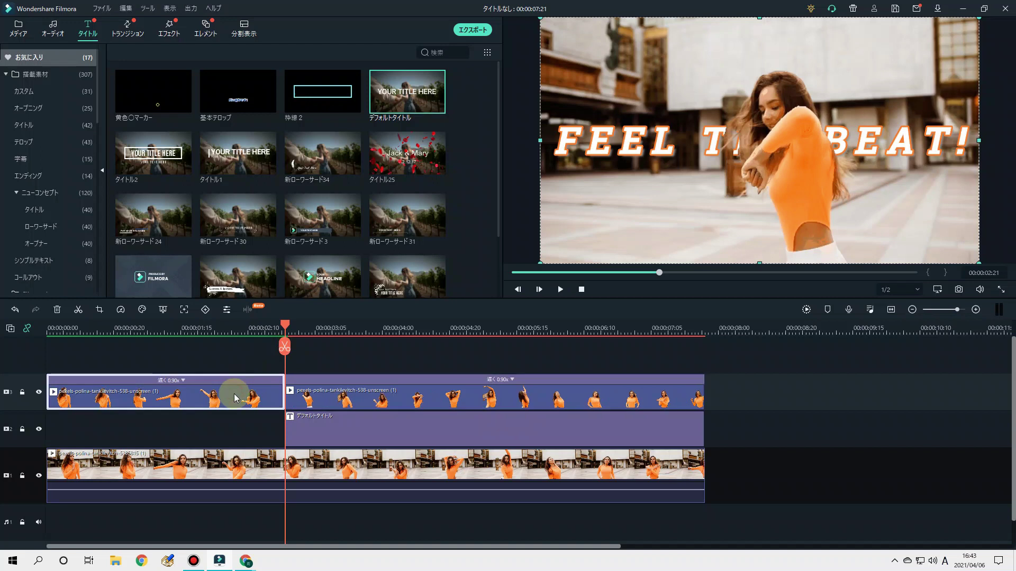
left_click(57, 311)
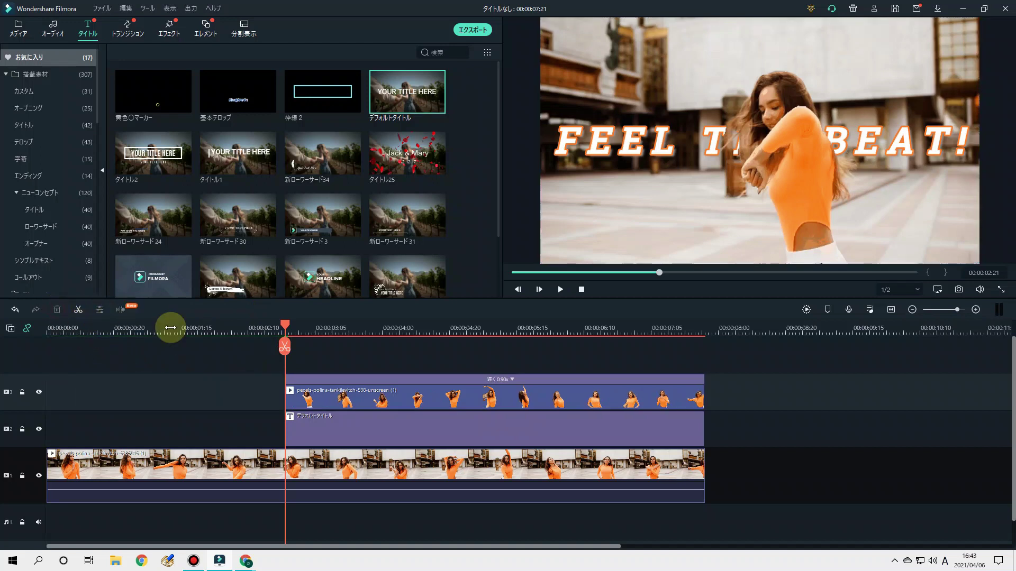
Render the timeline preview and play the composition from the beginning.
left_click(581, 289)
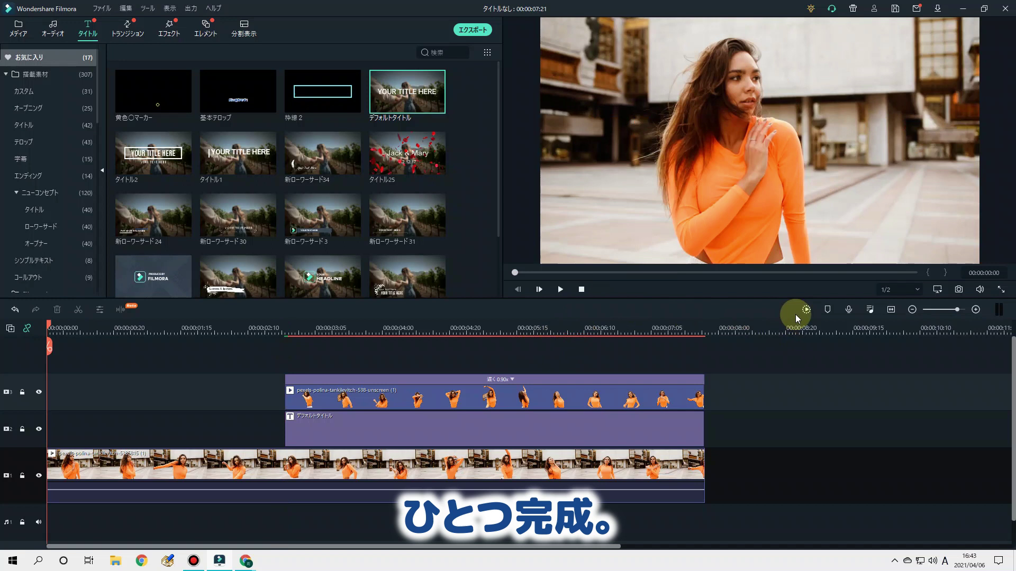
left_click(805, 310)
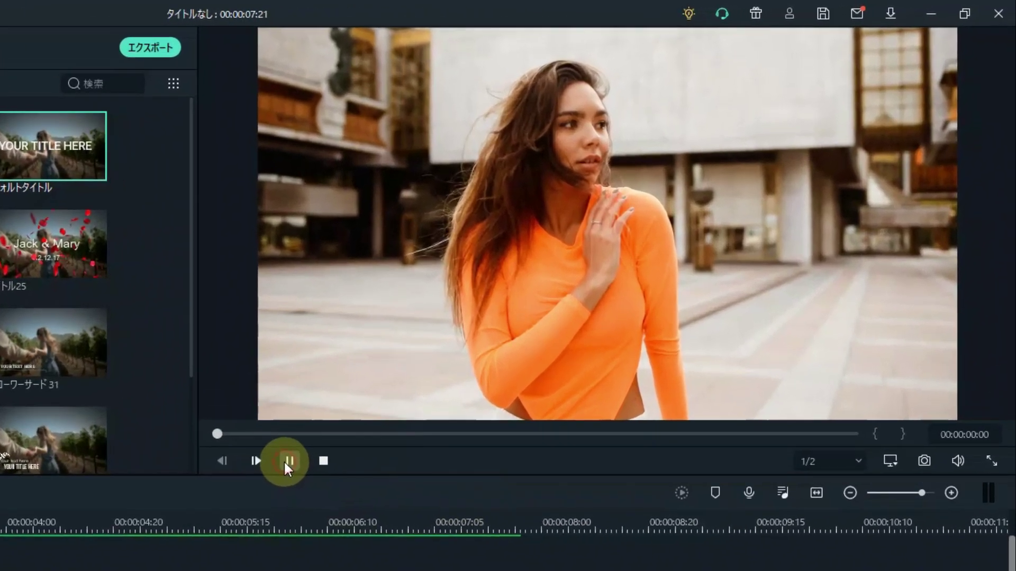
left_click(561, 289)
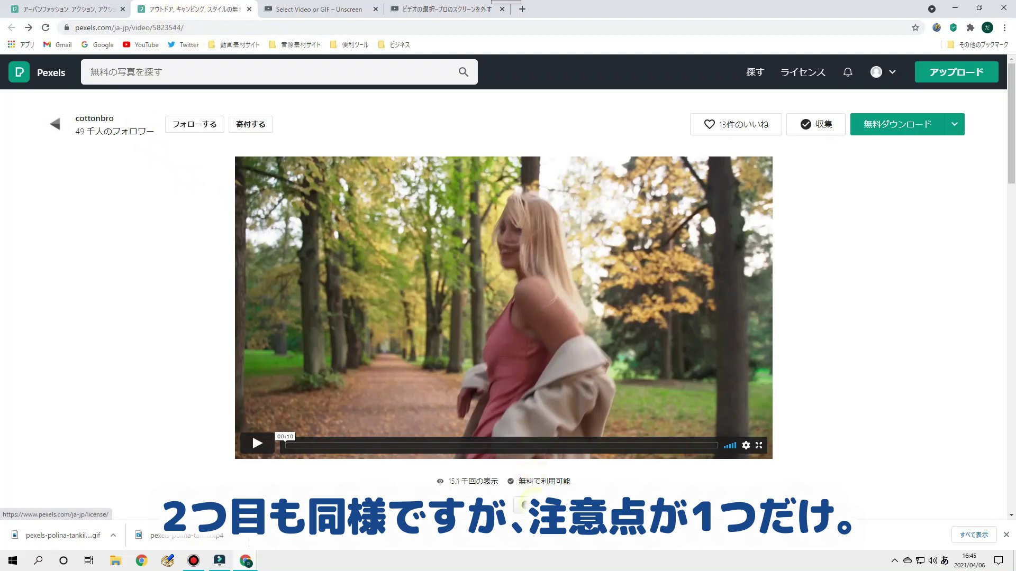
Check the details of the Pexels video of the blonde woman in the park and download it in オリジナル size (1920 x 1080).
scroll(529, 500, "down", 8)
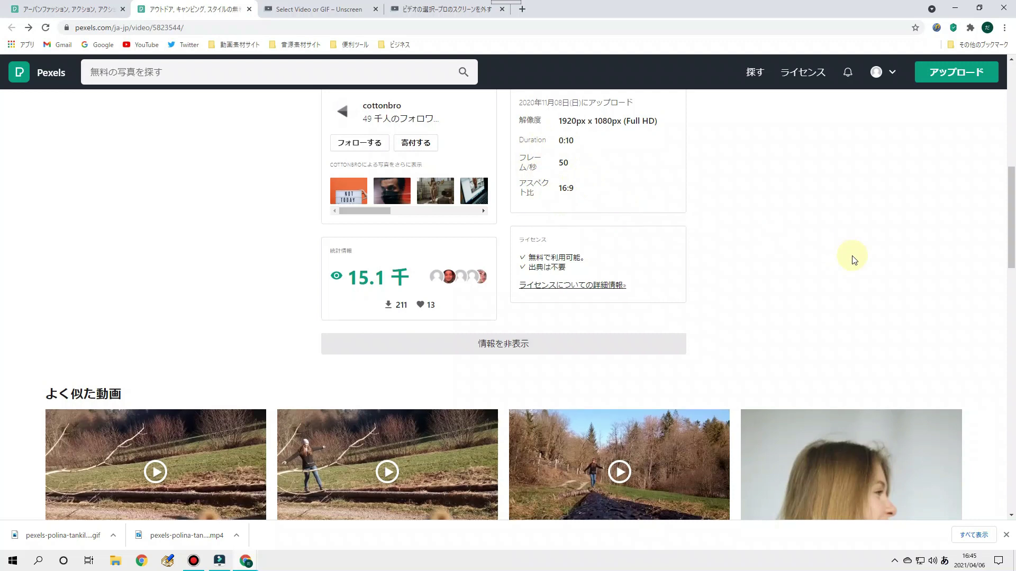
scroll(850, 261, "up", 8)
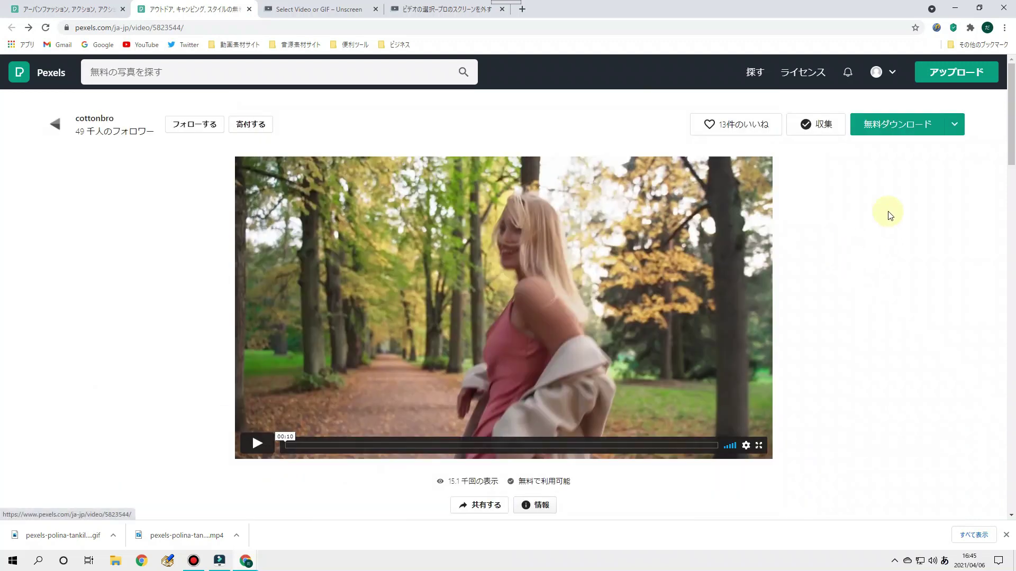
left_click(954, 126)
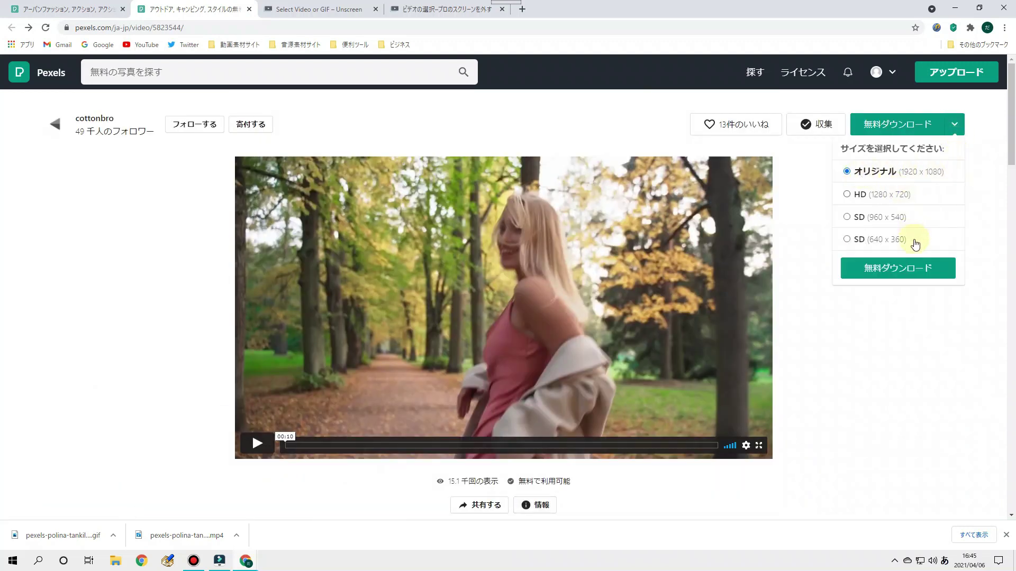
left_click(902, 270)
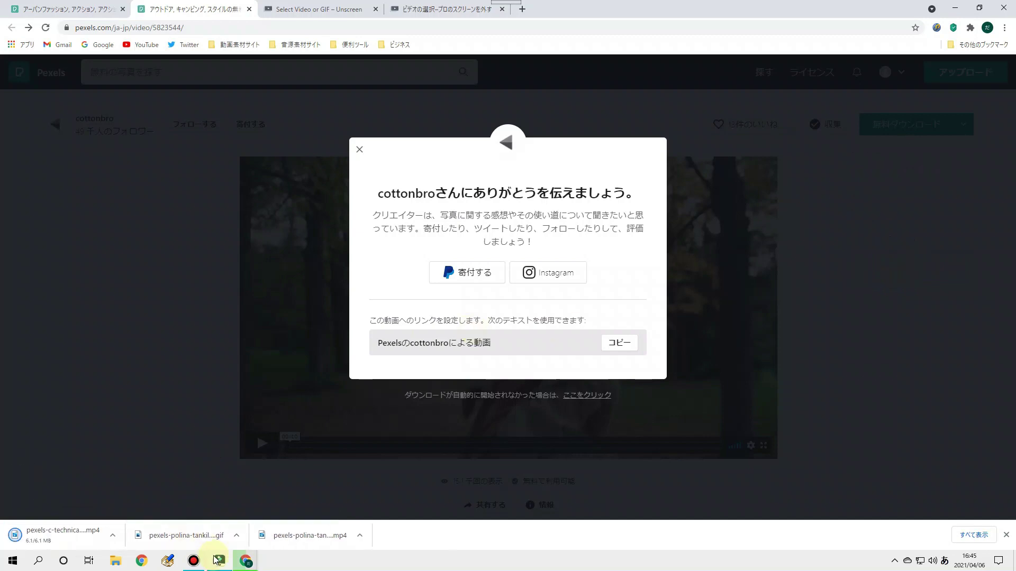
Switch to Filmora, import pexels-c-technical-5823544 (1), place it at the start of the video track and fit the timeline to it.
left_click(216, 560)
left_click(285, 179)
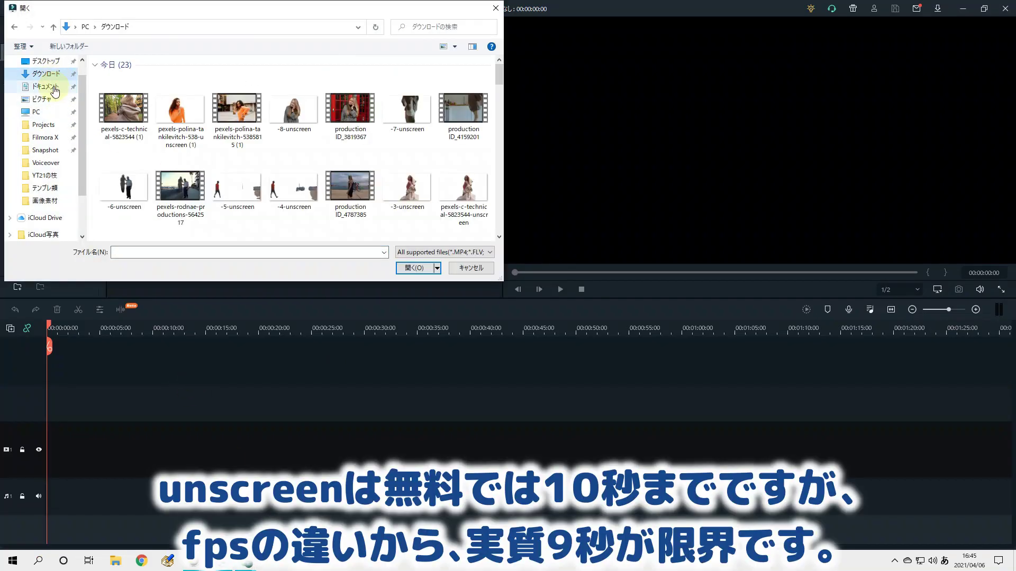
double_click(123, 111)
left_click_drag(153, 91, 237, 450)
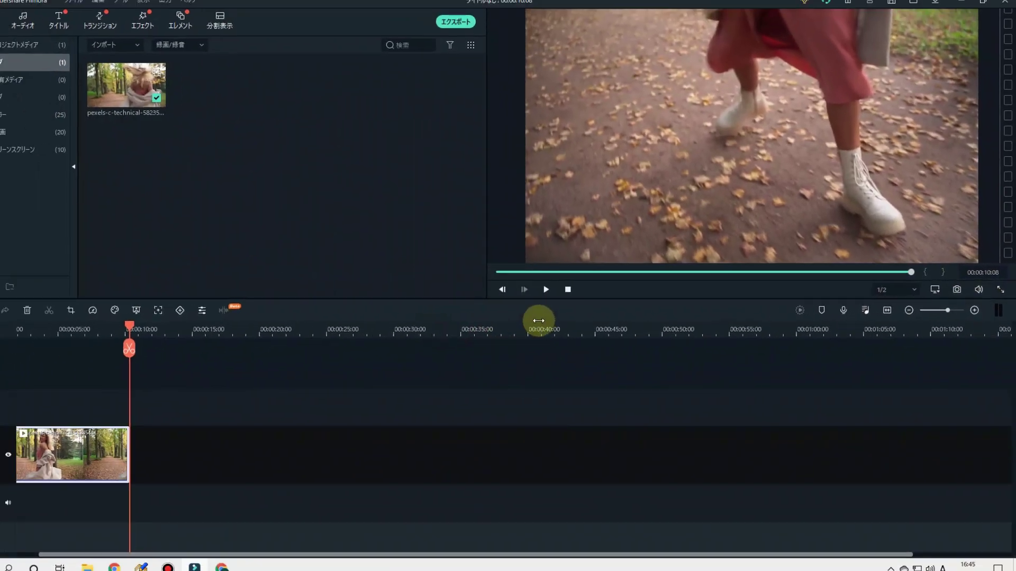
left_click(891, 316)
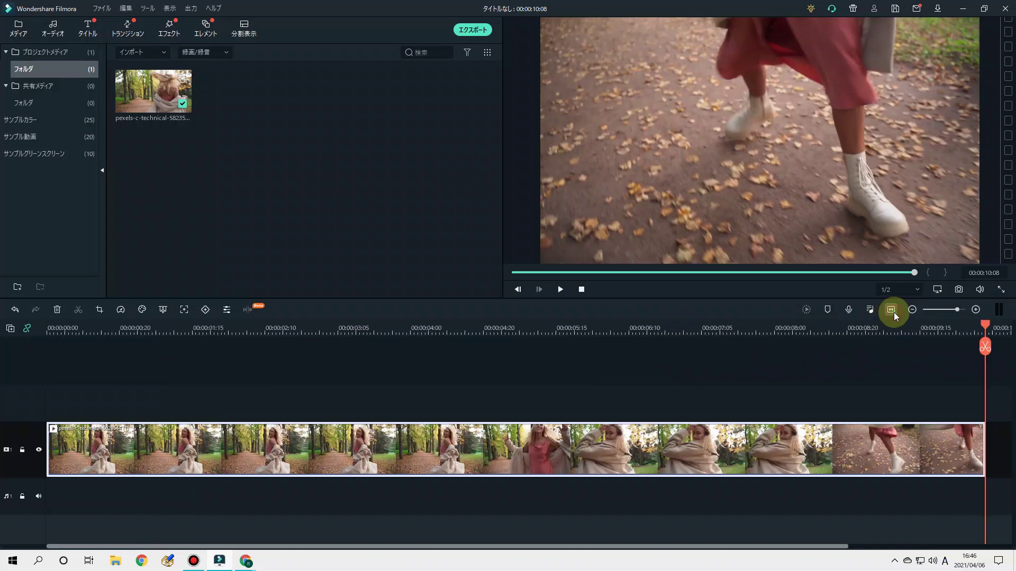
Split the park clip at exactly 00:00:08:00 and delete the part after the cut.
left_click(776, 328)
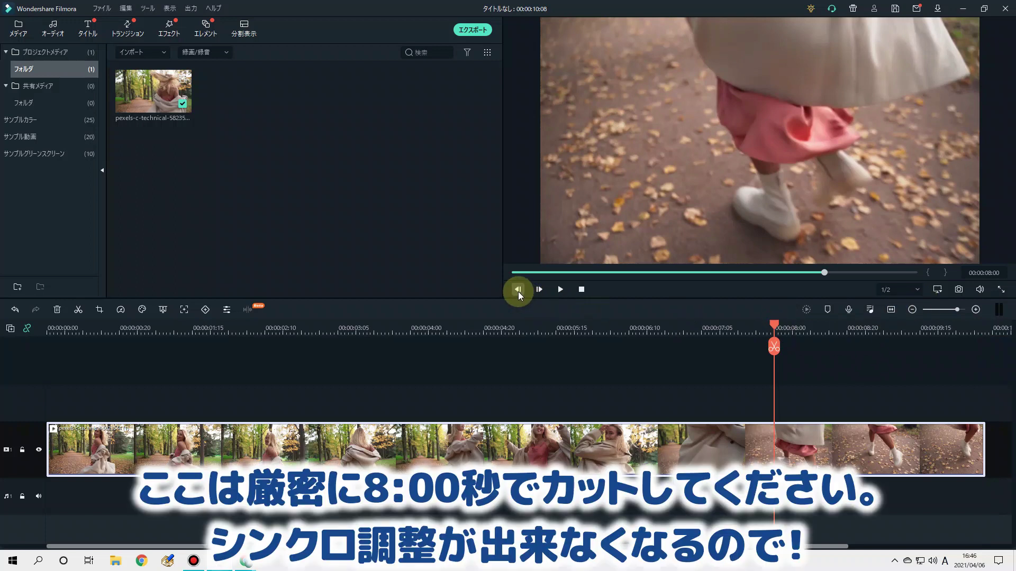
left_click(518, 290)
left_click(518, 290)
left_click(538, 290)
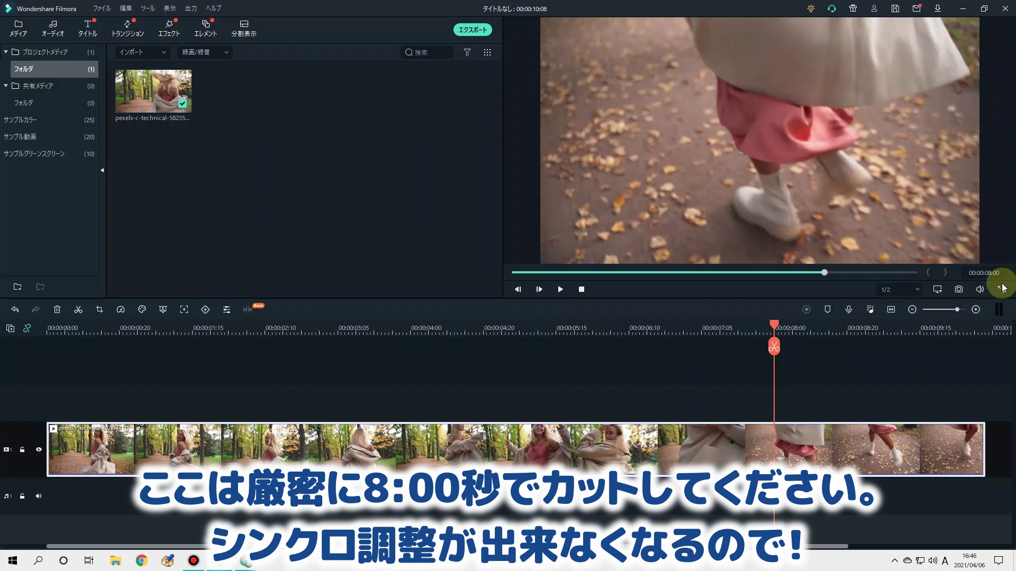
left_click(774, 348)
left_click(834, 446)
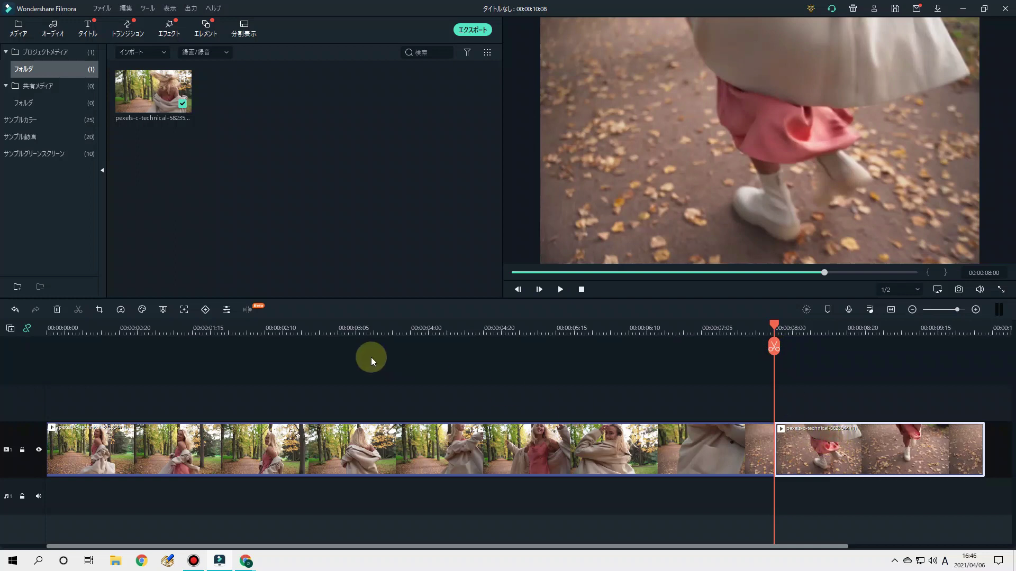
left_click(57, 310)
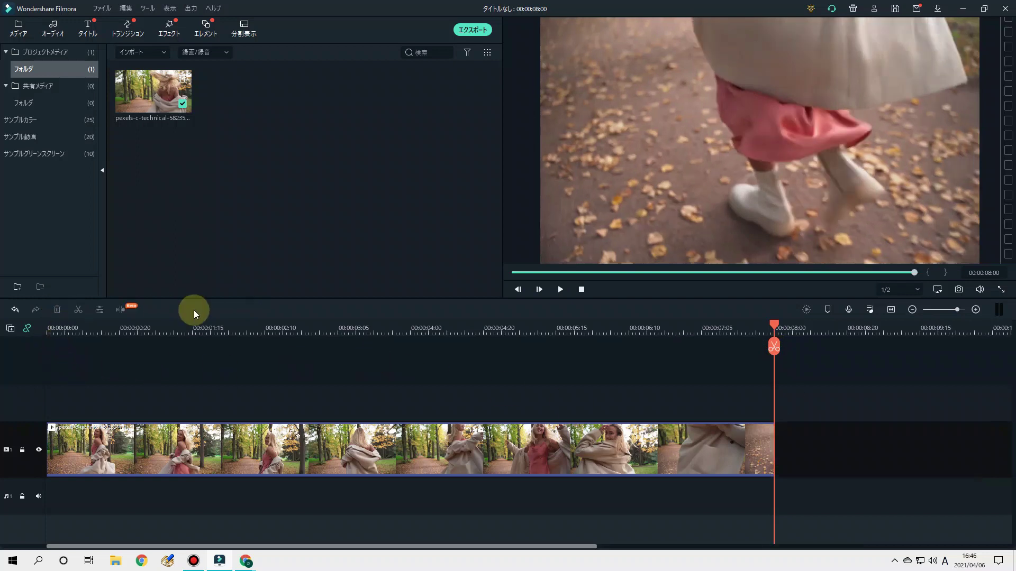
Export the trimmed clip as an MP4 file named FUN and close the finished export dialog.
left_click(474, 30)
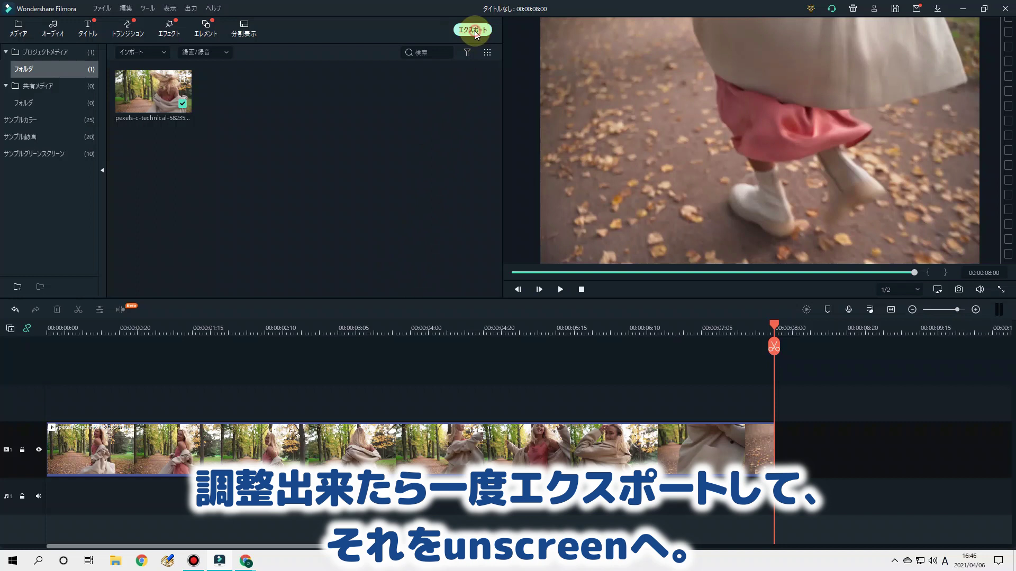
key("BackSpace")
key("BackSpace")
key("BackSpace")
key("BackSpace")
key("BackSpace")
type("FUN")
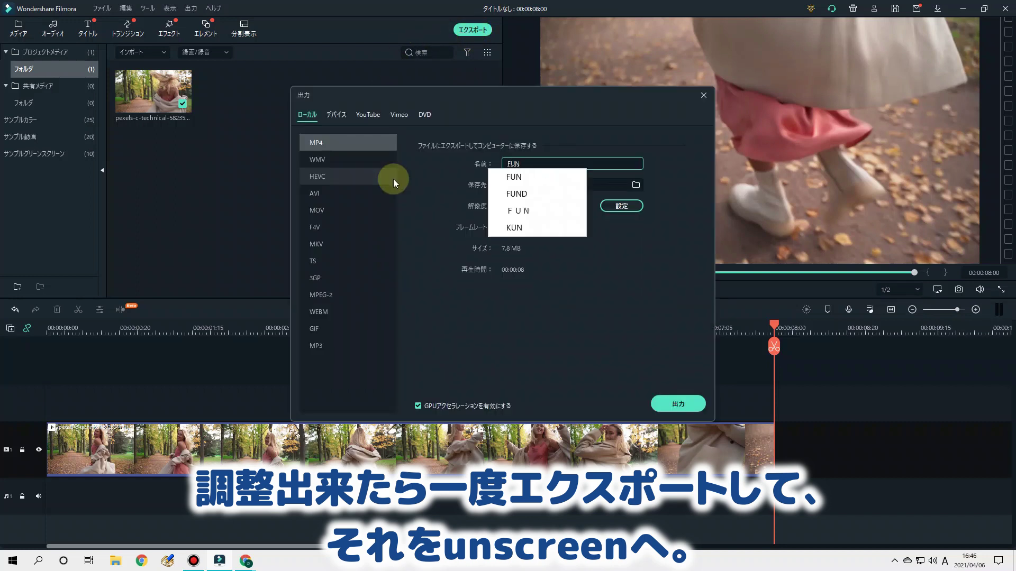
key("Return")
left_click(669, 403)
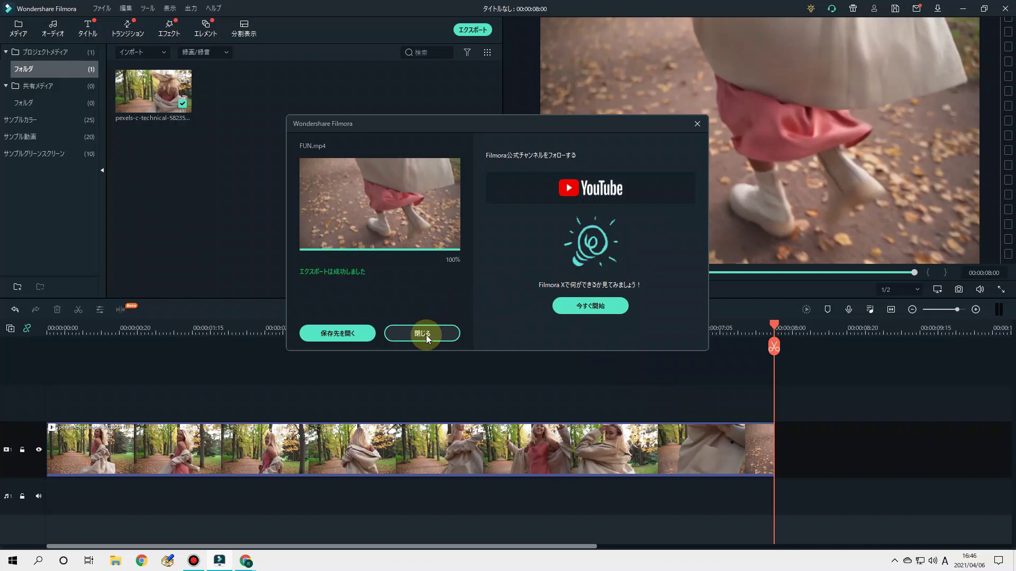
left_click(425, 335)
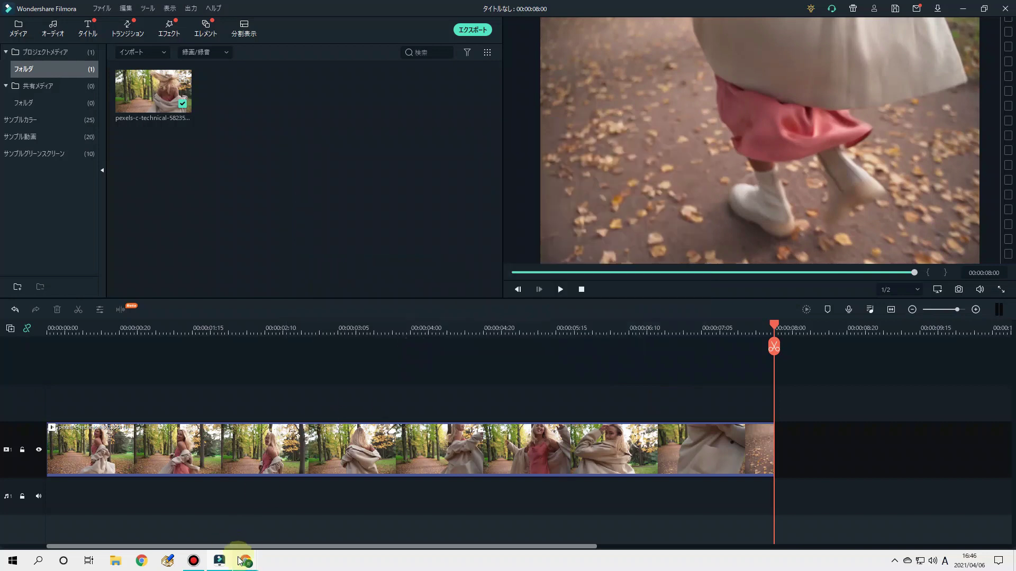
Switch to Unscreen in the browser and upload the exported FUN video from the desktop for background removal.
mouse_move(245, 560)
left_click(239, 529)
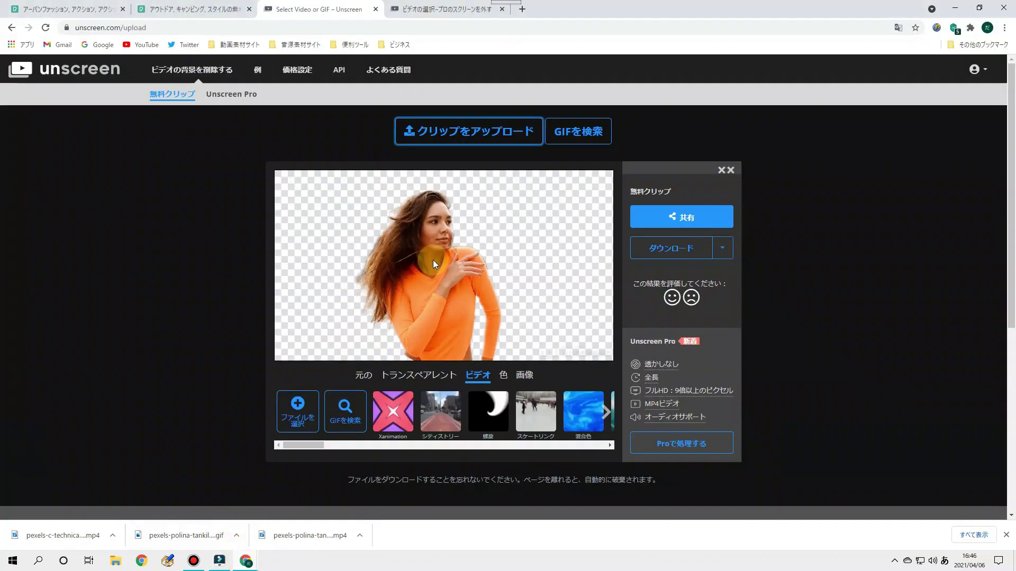
left_click(477, 129)
scroll(45, 105, "up", 2)
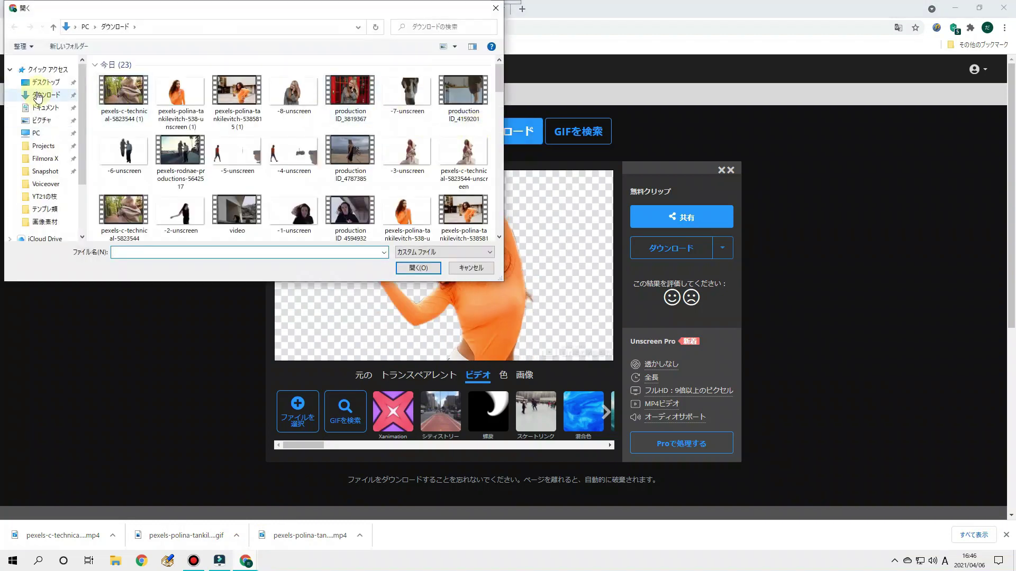
left_click(45, 82)
double_click(333, 95)
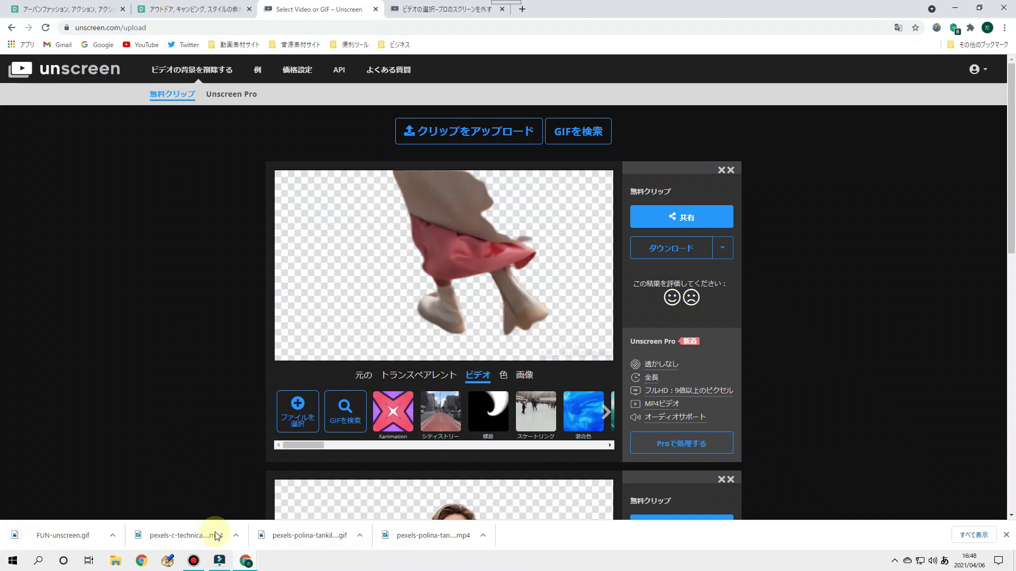
Return to Filmora, import the FUN-unscreen GIF and place it above the park clip, starting at 00:00:00:00.
left_click(219, 561)
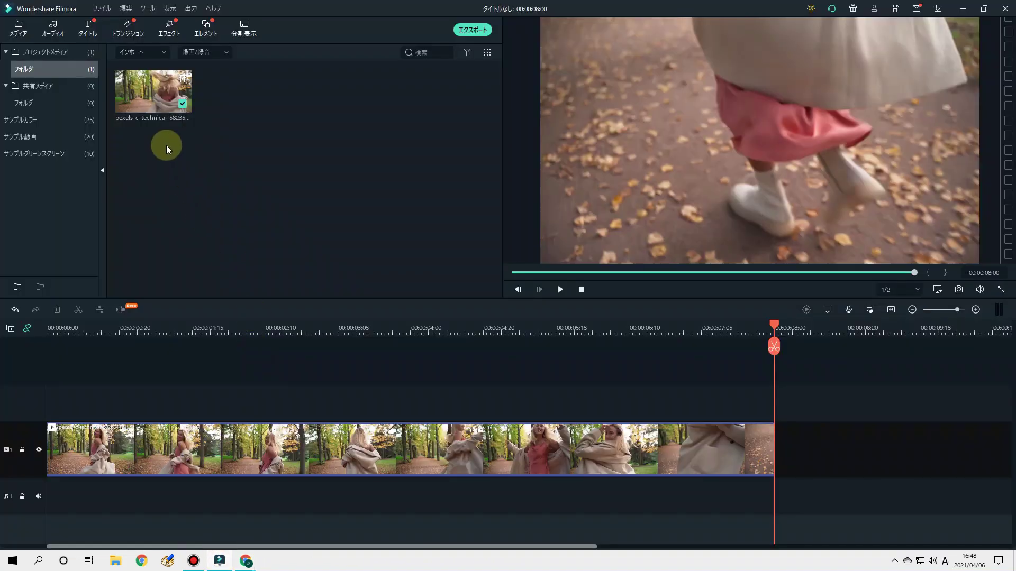
left_click(156, 53)
left_click(158, 70)
double_click(96, 93)
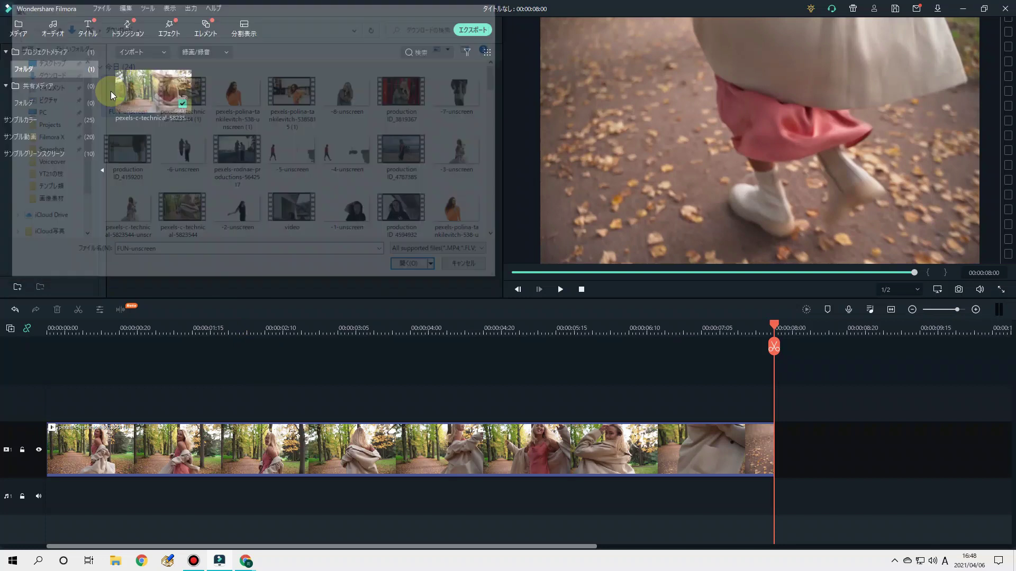
left_click_drag(241, 89, 51, 382)
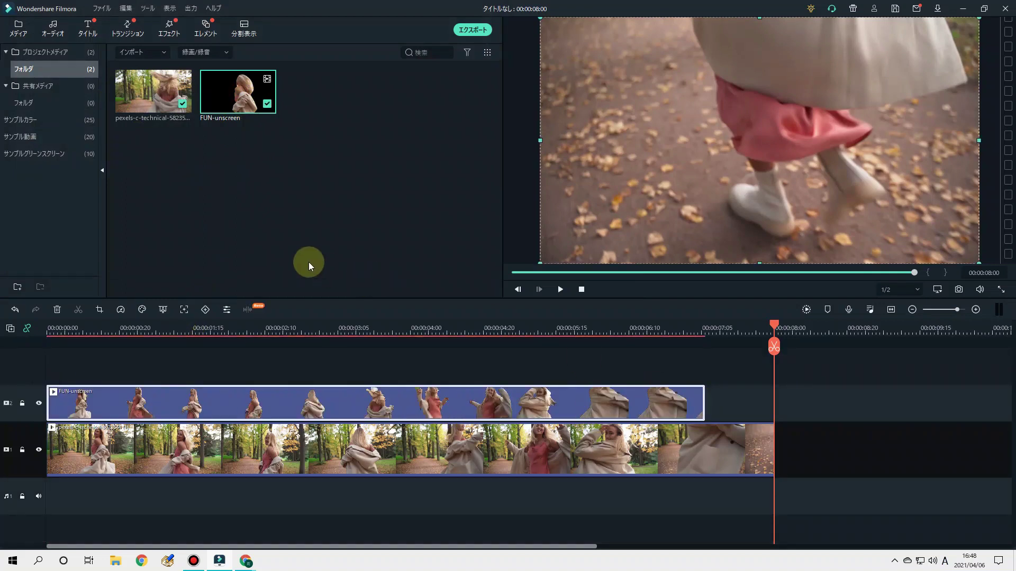
Check the frame rate in the FUN-unscreen GIF's properties, then play the composition to judge how well the layers sync.
right_click(222, 92)
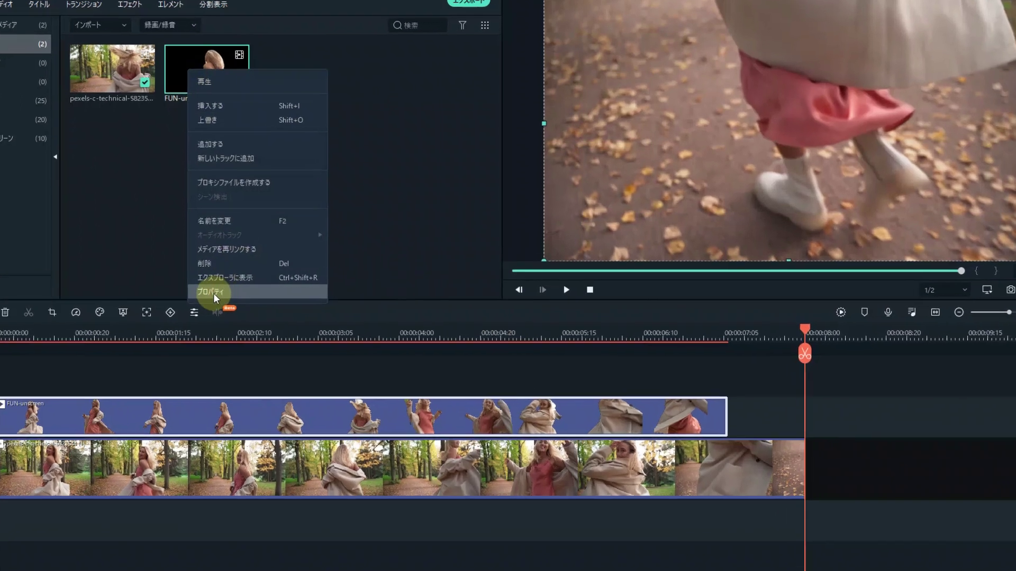
left_click(238, 291)
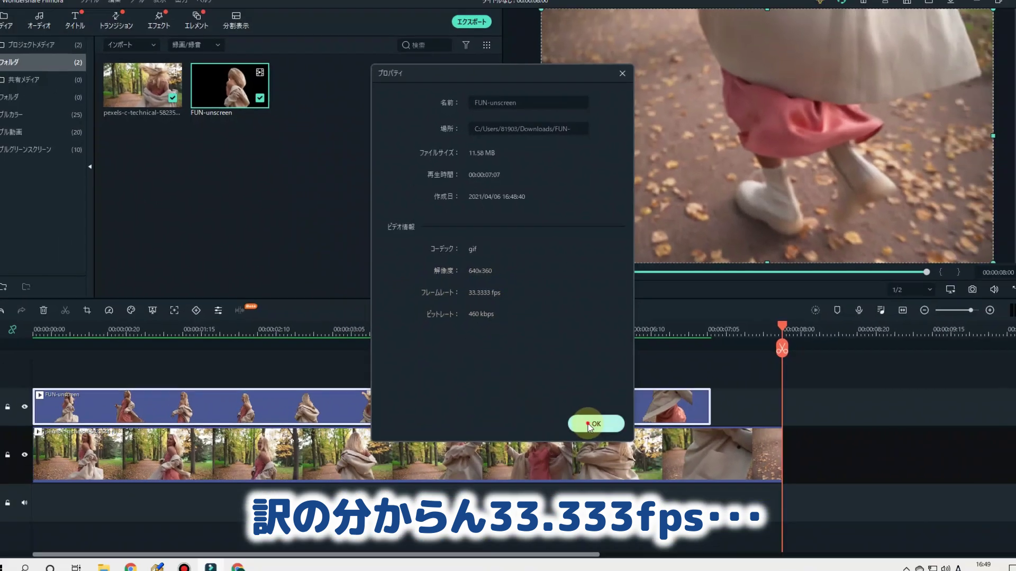
left_click(624, 468)
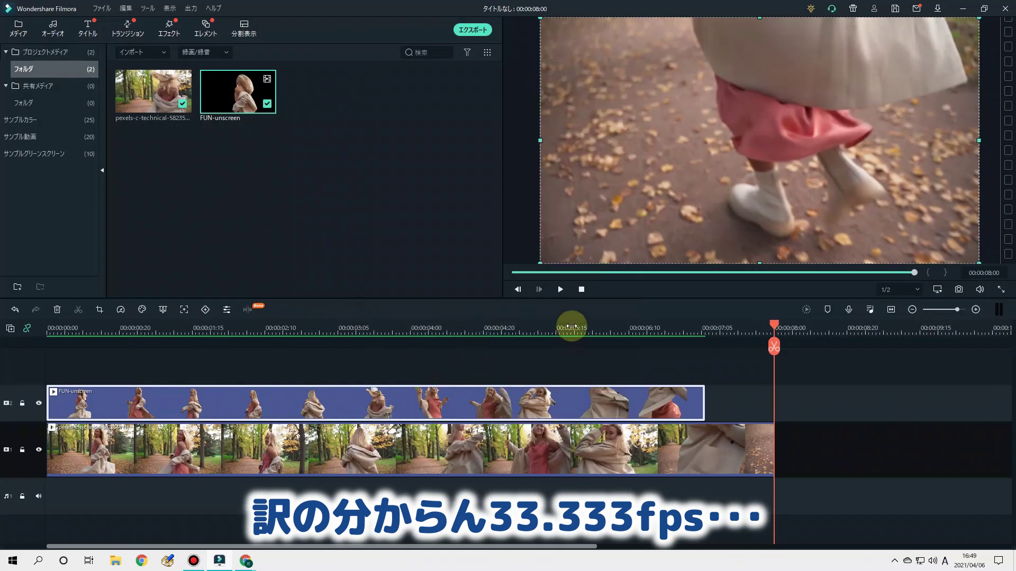
left_click(567, 291)
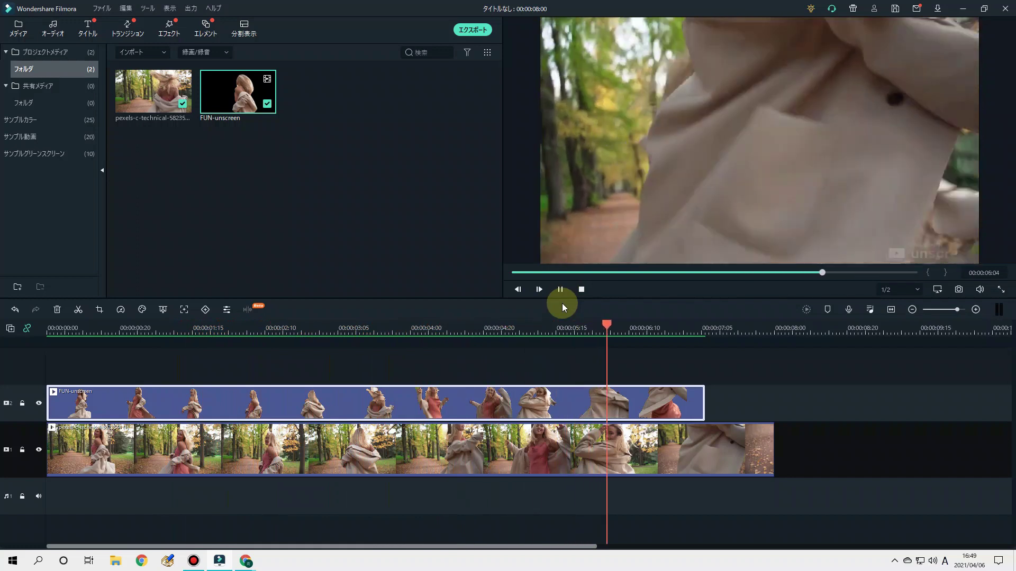
left_click(582, 289)
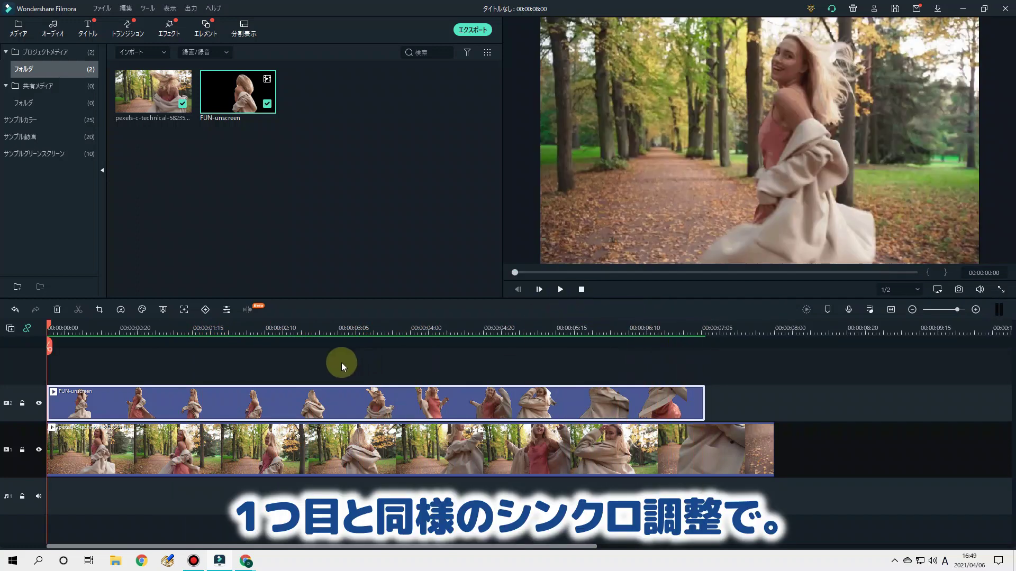
Slow the FUN-unscreen clip to 0.90x so that it ends with the park clip at 00:00:08:00.
left_click(121, 311)
left_click(130, 329)
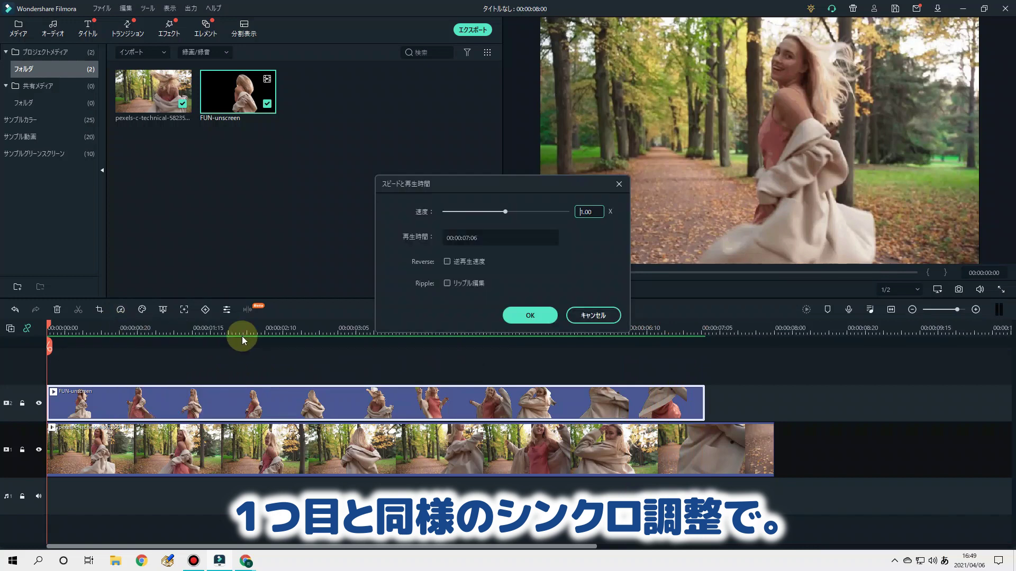
left_click_drag(502, 211, 502, 211)
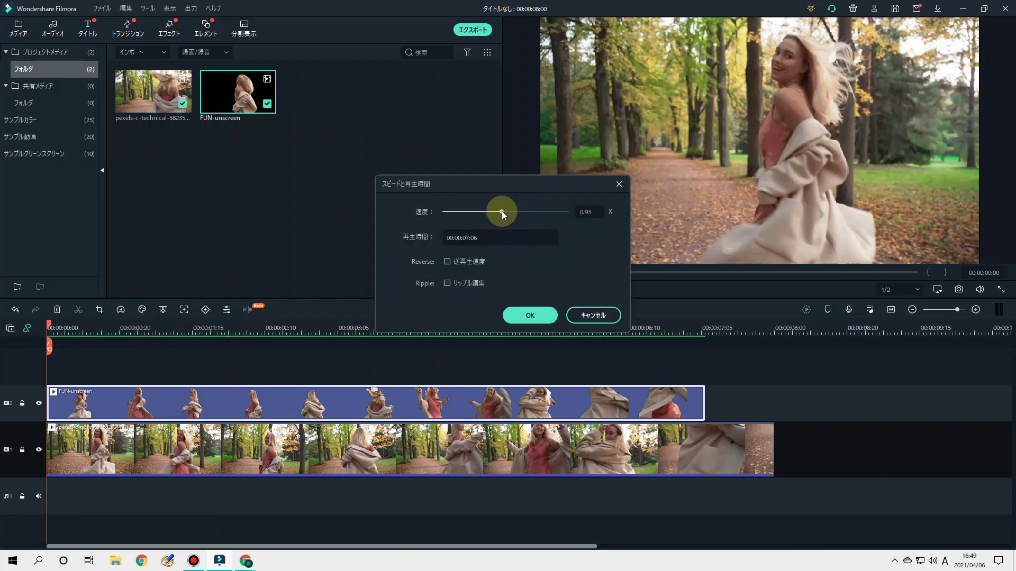
left_click(531, 316)
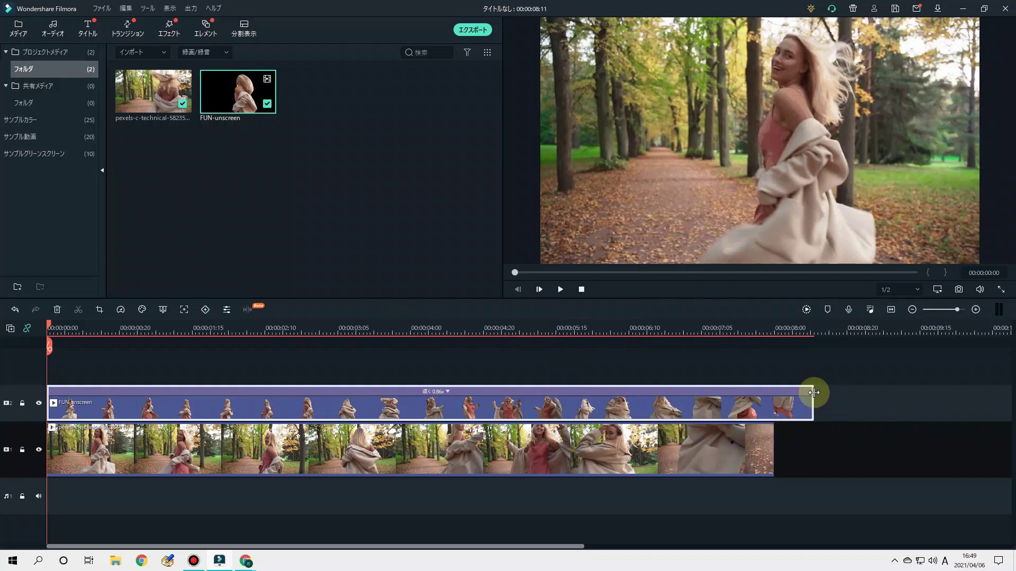
left_click_drag(810, 392, 774, 394)
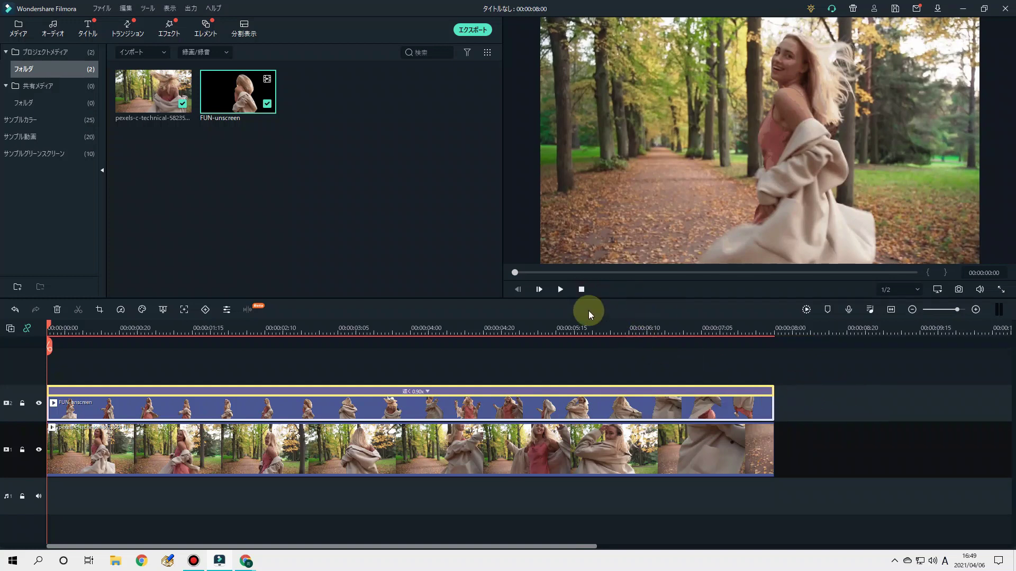
Play the composition from the beginning to check the sync of the slowed GIF, then stop playback.
left_click(561, 290)
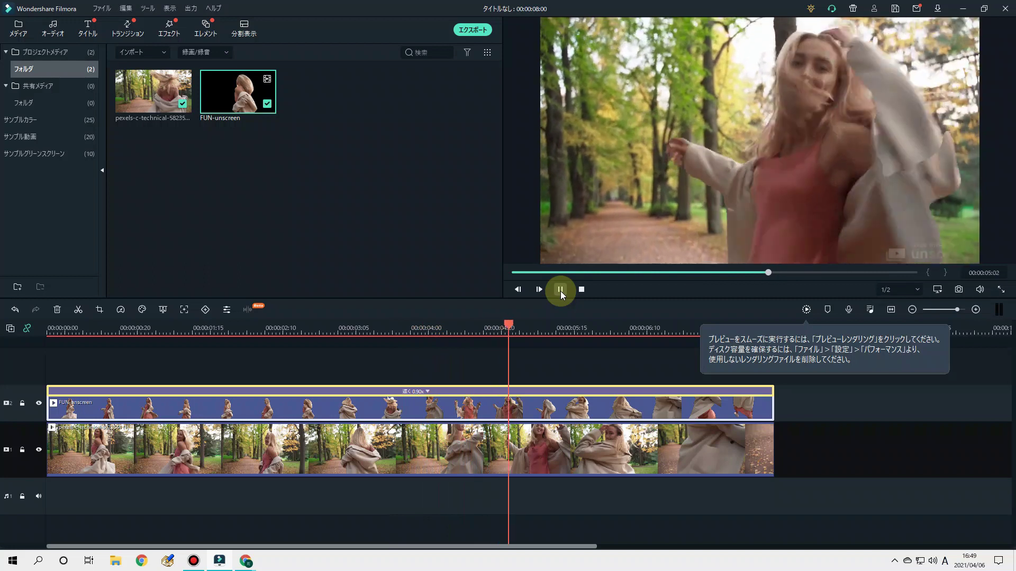
left_click(560, 290)
left_click(582, 290)
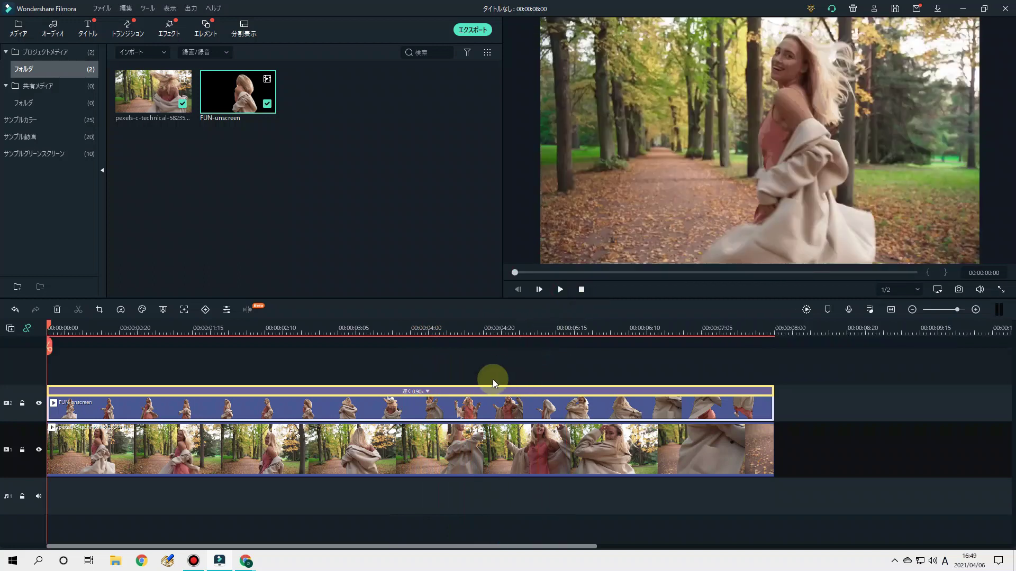
Move the FUN-unscreen clip up to the third video track and insert デフォルトタイトル on the track between, starting at about 00:00:04:13.
left_click_drag(489, 406, 485, 378)
left_click(88, 33)
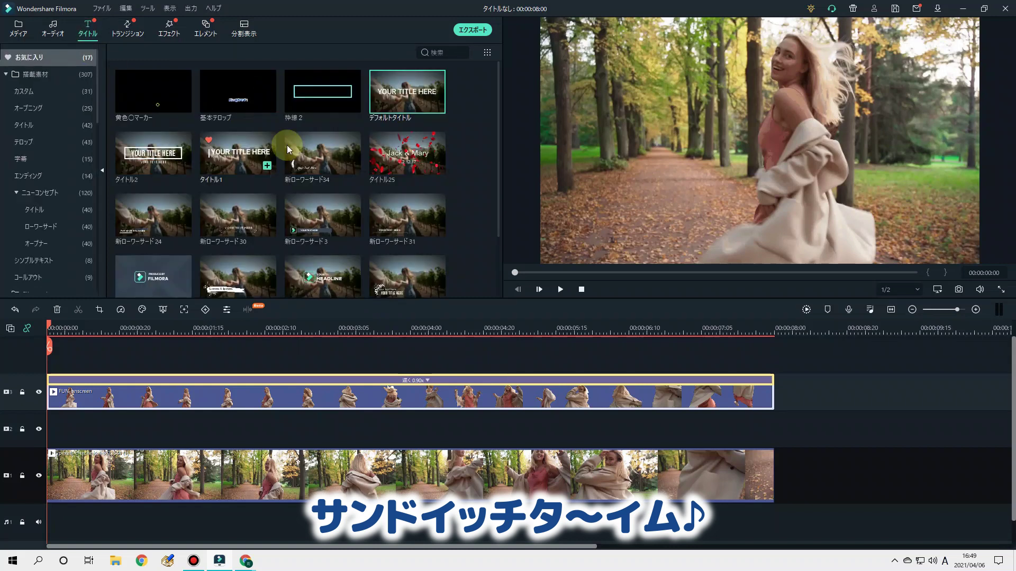
left_click_drag(393, 310, 462, 421)
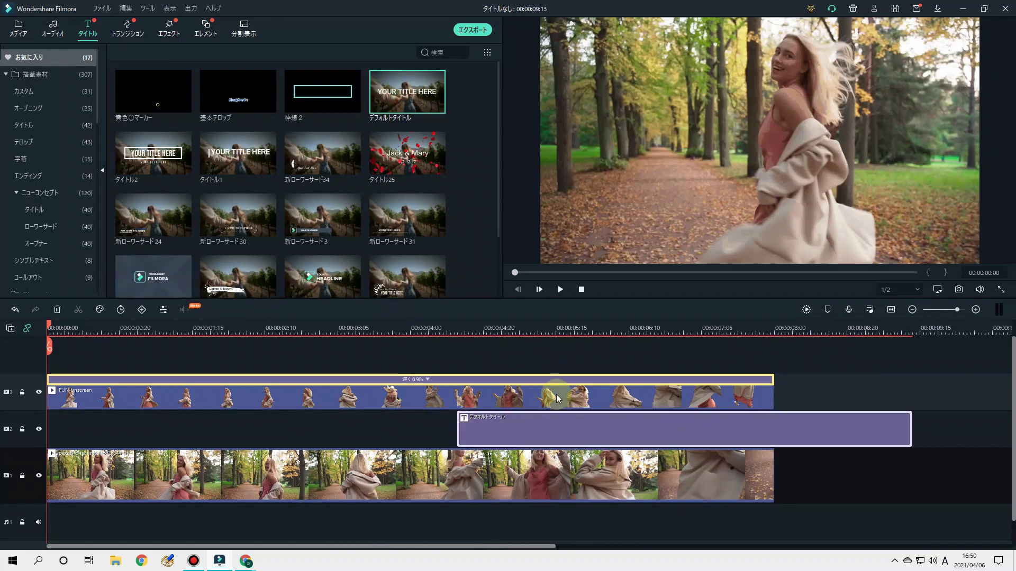
Open the default title in the advanced text editor and replace its text with "FEEL THE FUN!!".
double_click(580, 426)
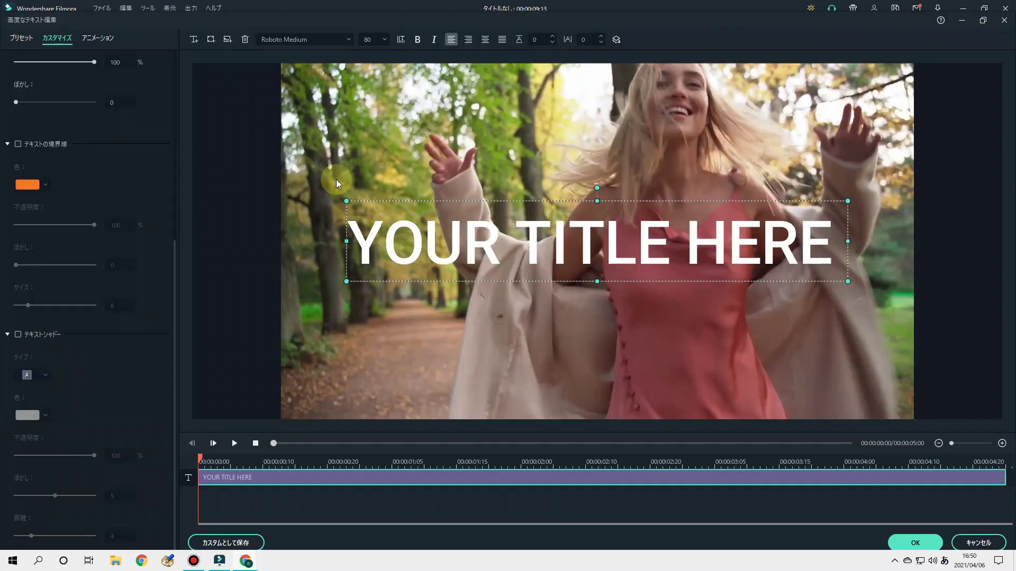
scroll(135, 161, "up", 2)
scroll(132, 89, "up", 5)
double_click(102, 86)
key("Delete")
right_click(106, 88)
left_click(119, 122)
Set the title's font to Comic Sans MS Negreta and make it bold.
left_click(329, 40)
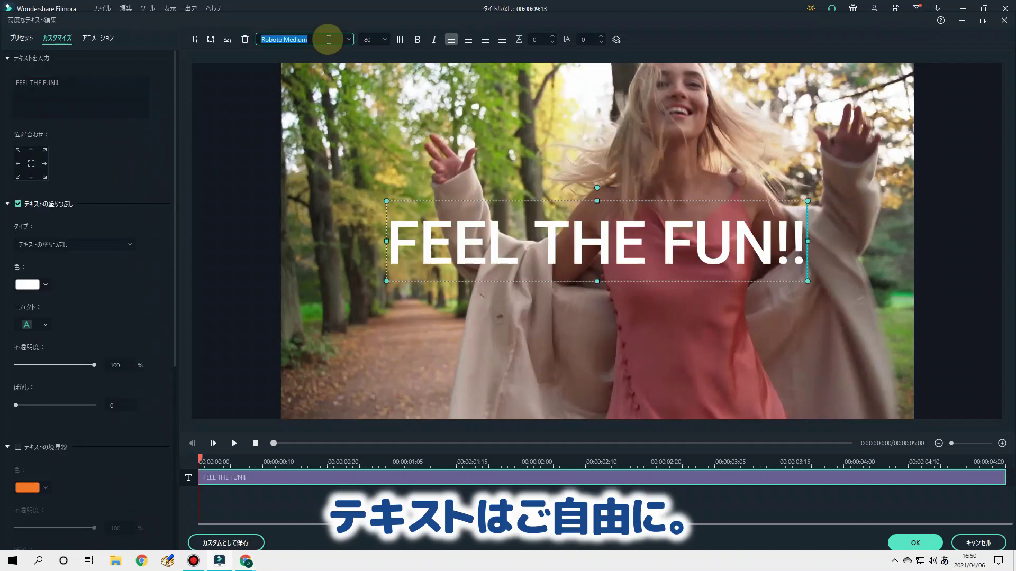
left_click(329, 96)
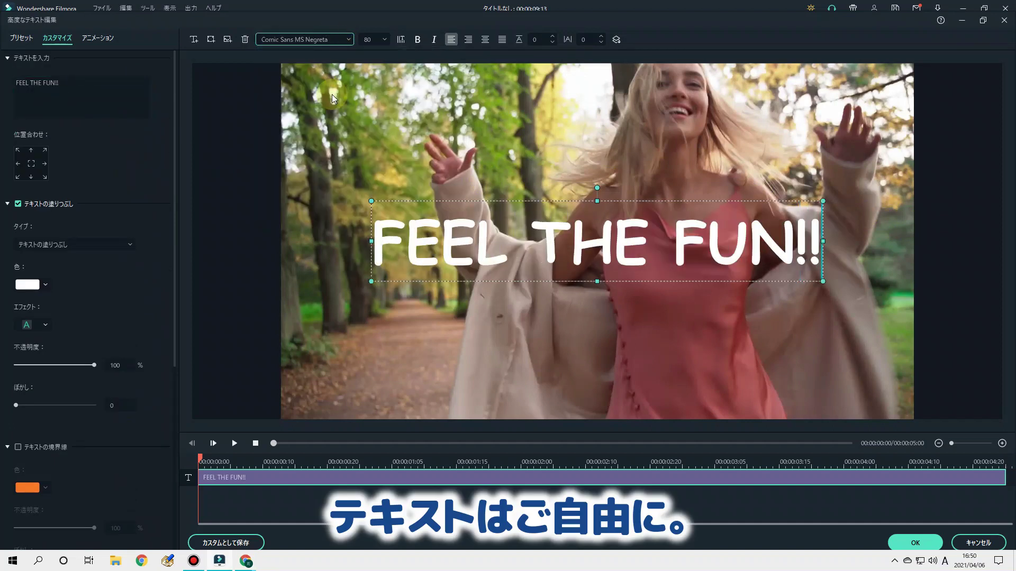
left_click(417, 39)
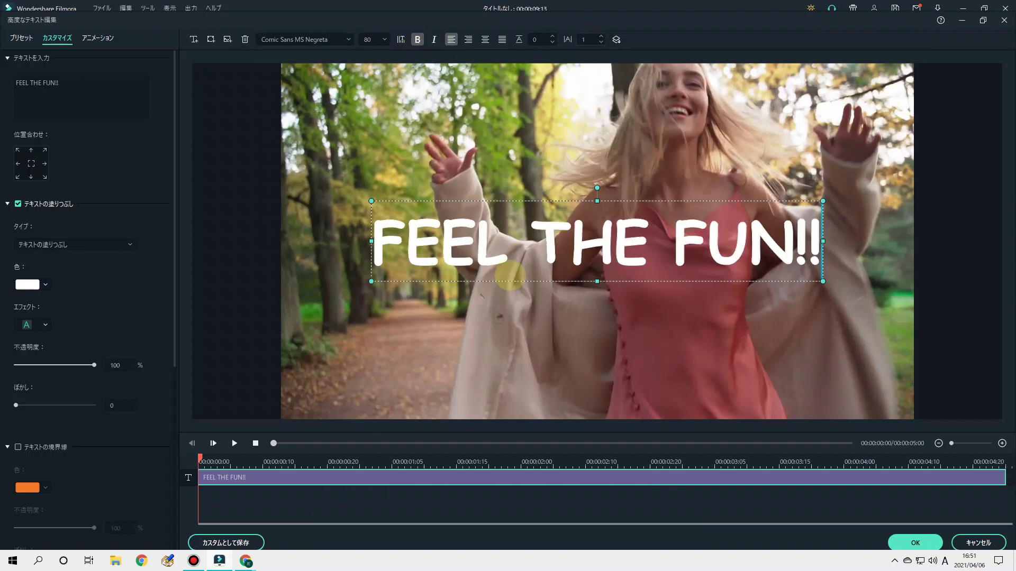
Set the title's letter spacing to 5 and add an olive-green text border and a black text shadow.
scroll(111, 284, "down", 3)
left_click(53, 311)
left_click(29, 328)
left_click(69, 373)
left_click(506, 127)
left_click(206, 468)
scroll(124, 407, "down", 3)
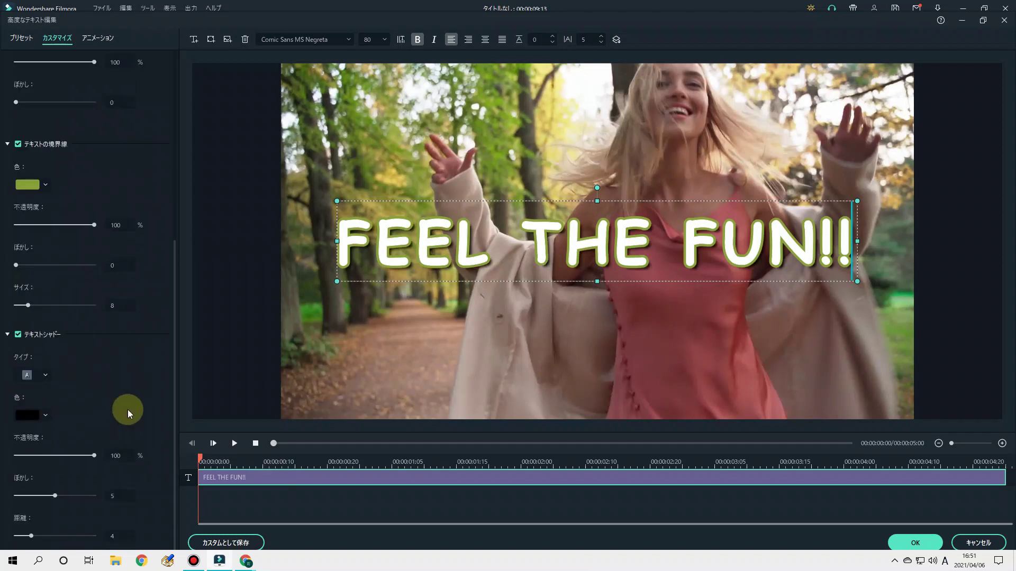
Set the title's text shadow colour to light grey, apply the フォトスピン3 animation preset and confirm the title edits.
left_click(46, 415)
left_click(57, 479)
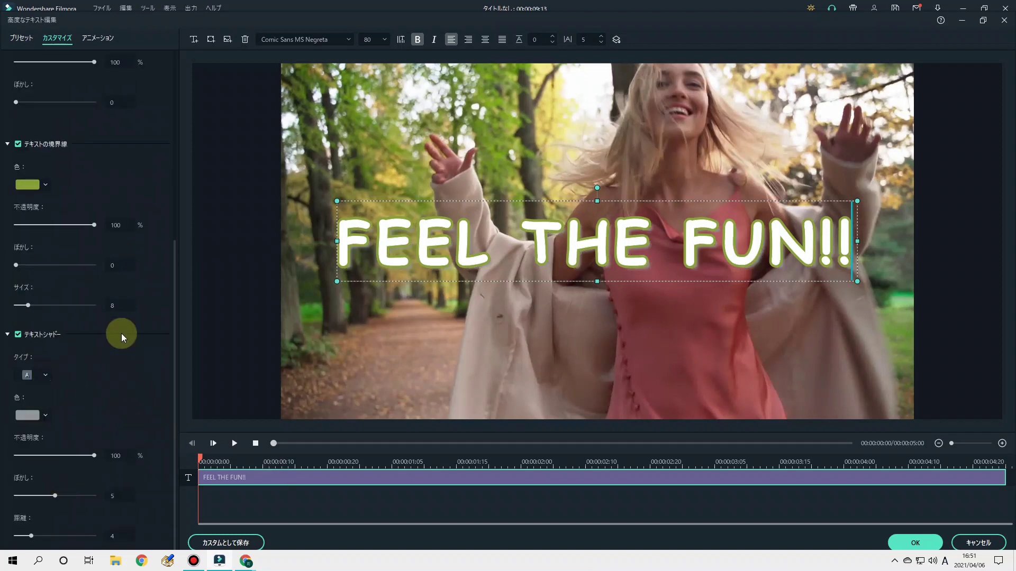
left_click(97, 42)
scroll(175, 271, "down", 5)
left_click_drag(171, 304, 170, 367)
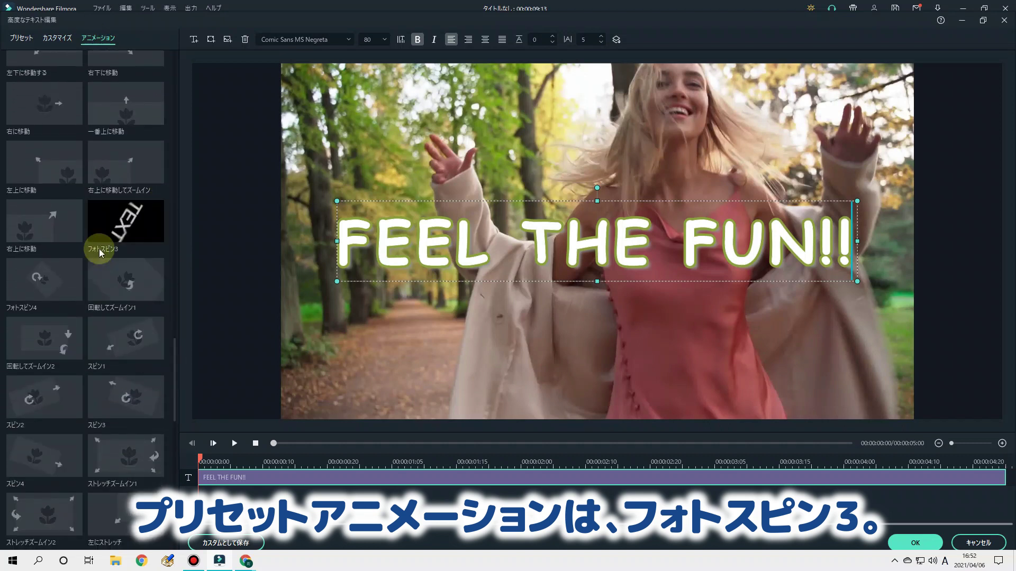
left_click(114, 226)
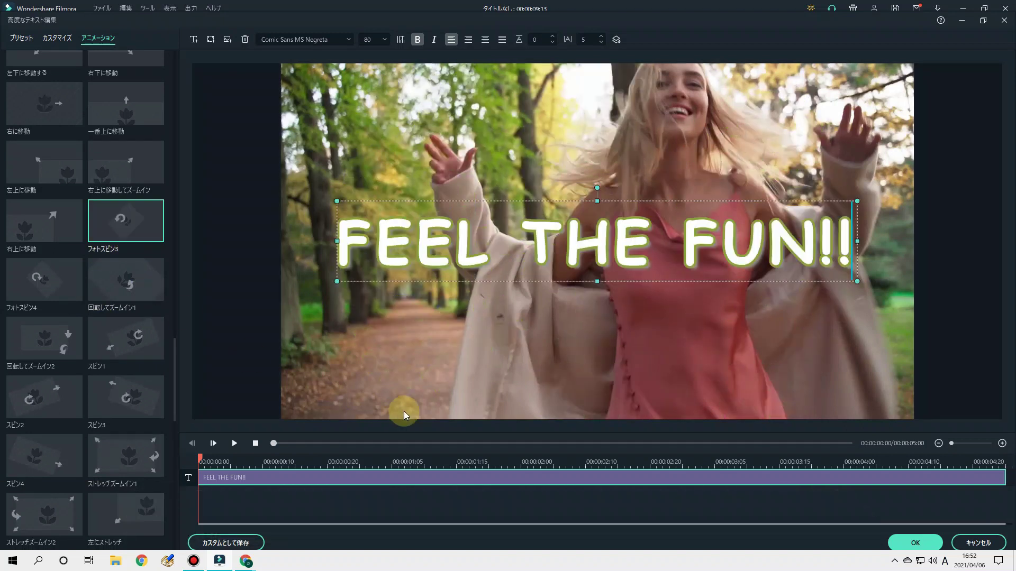
left_click(904, 545)
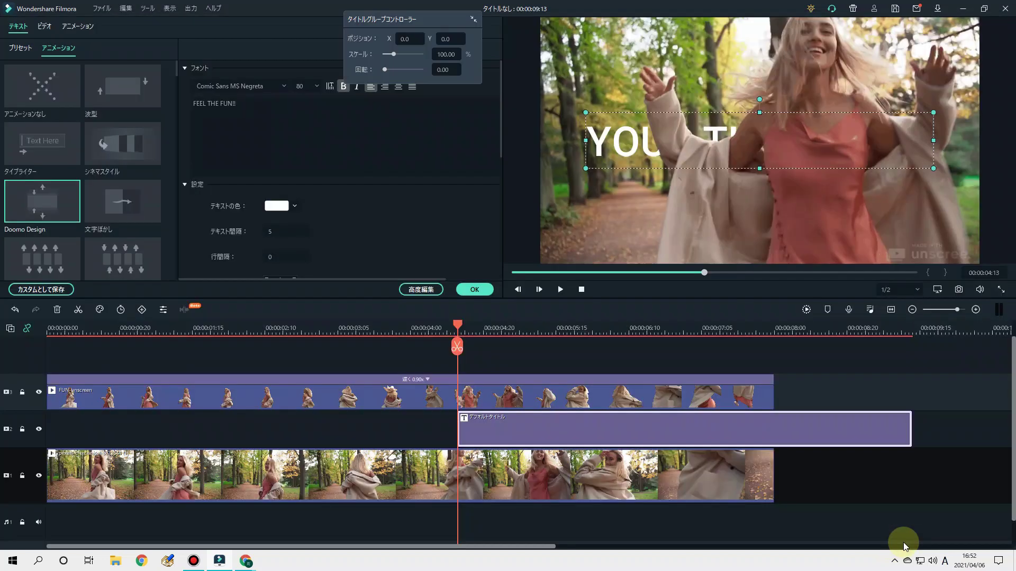
left_click(475, 290)
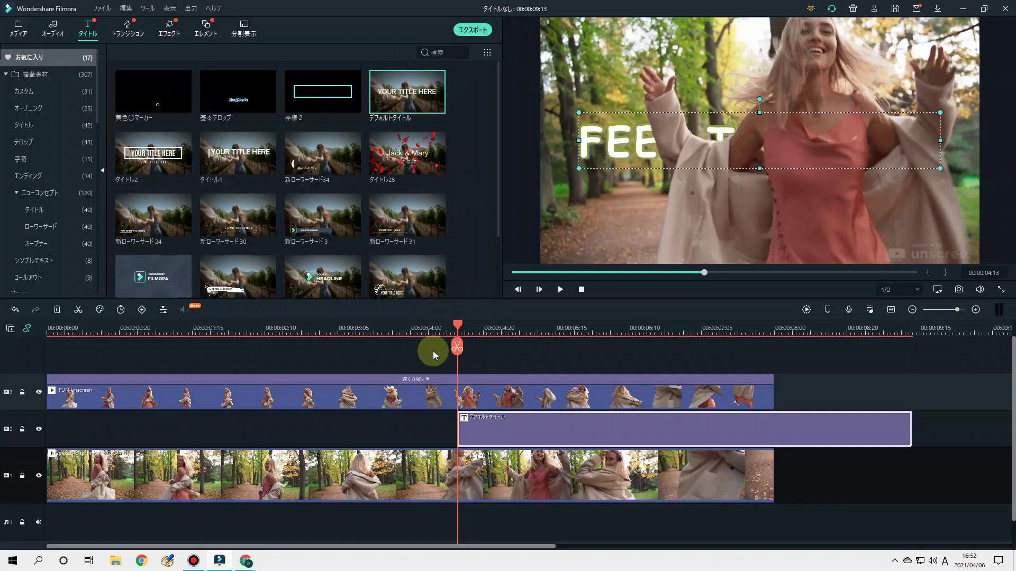
Play the timeline from the beginning to check the spinning title behind the woman.
left_click(581, 291)
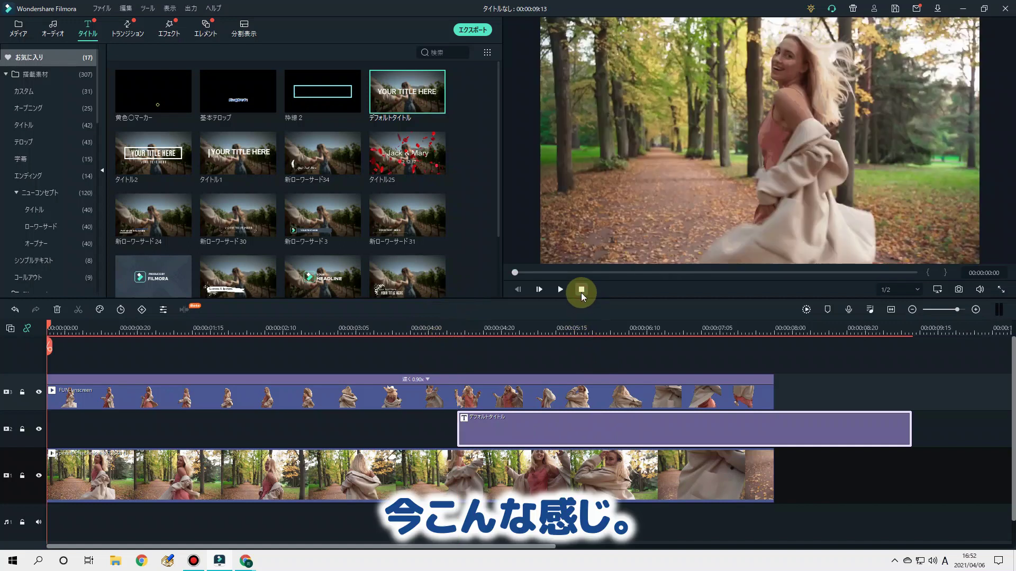
key("space")
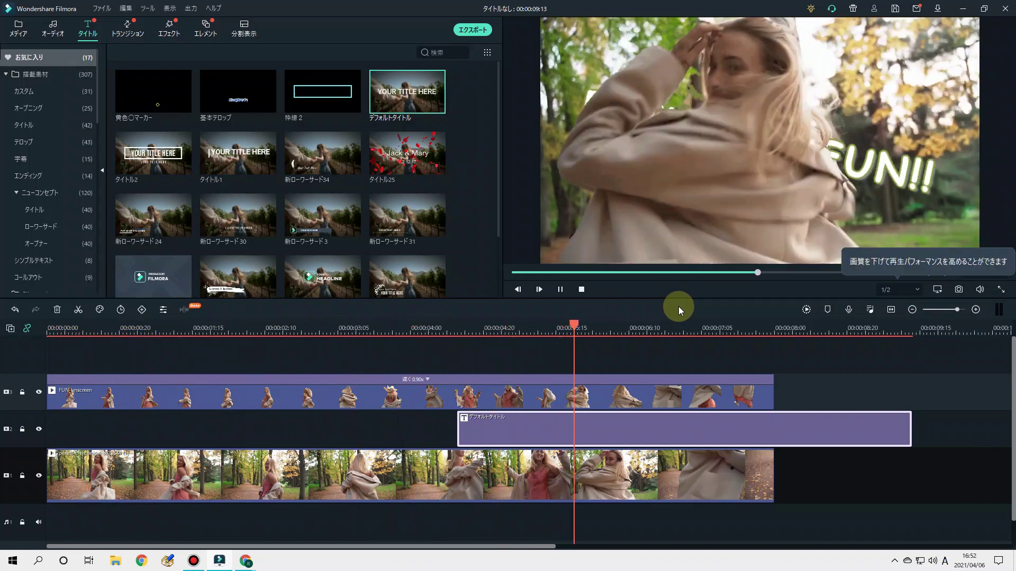
key("space")
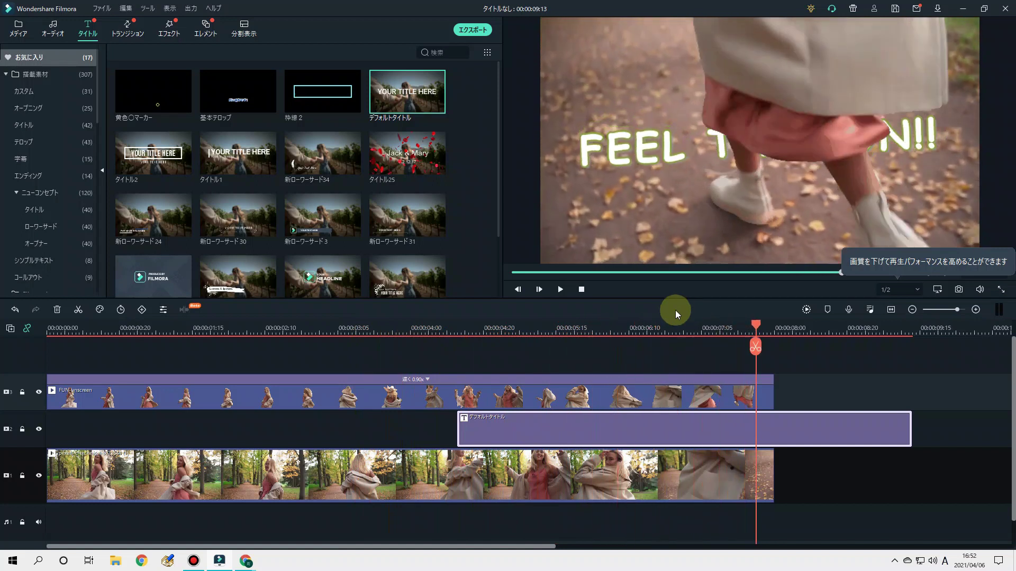
Move the title clip to start at 00:00:03:24 and cut away the part of the FUN-unscreen clip before that point.
left_click_drag(582, 424, 519, 429)
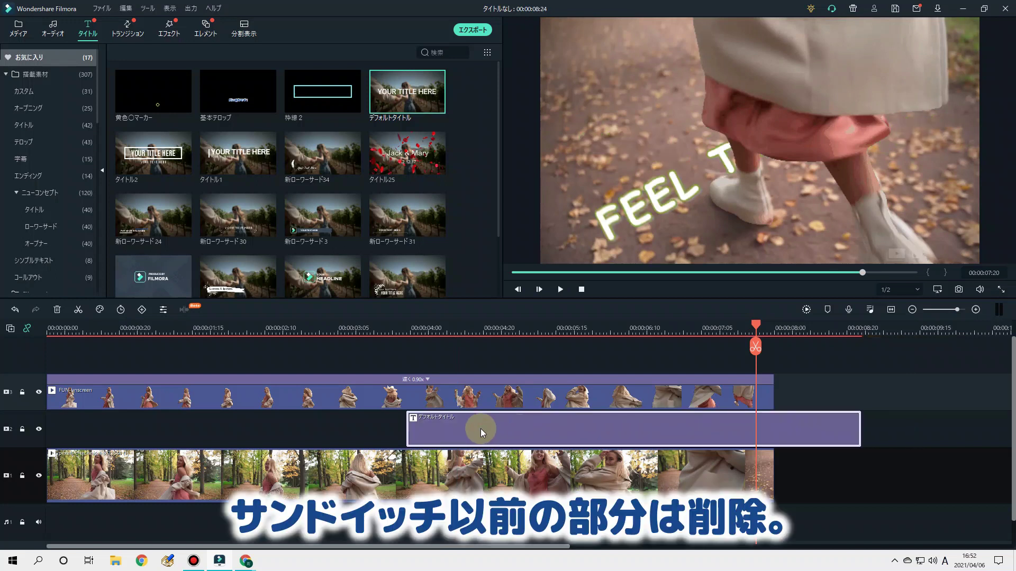
key("Up")
left_click(440, 401)
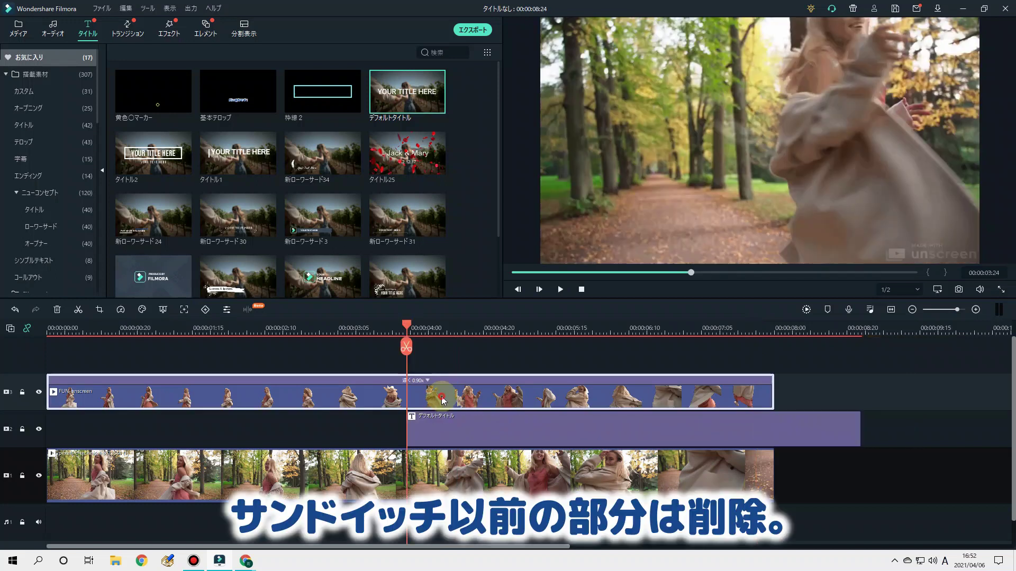
left_click(407, 348)
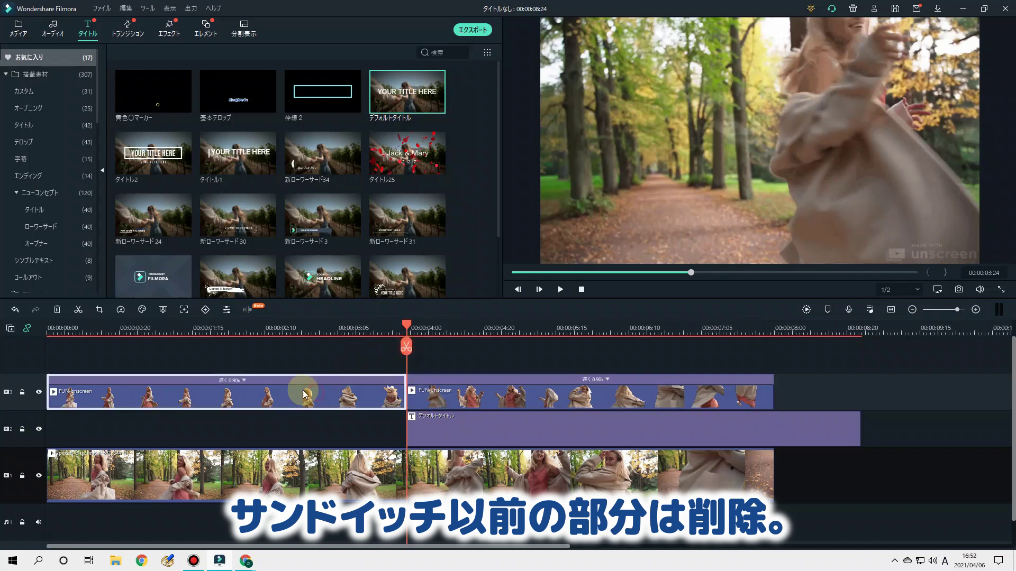
left_click(57, 310)
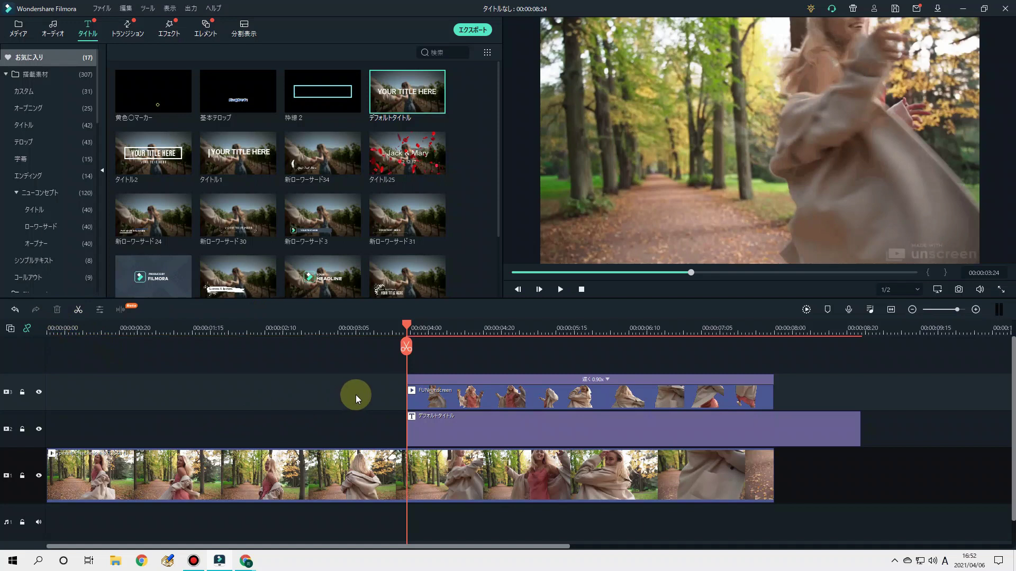
Mark the source park video's in point at 00:00:08:00 and append the trimmed remainder to the end of the first video track.
left_click(575, 475)
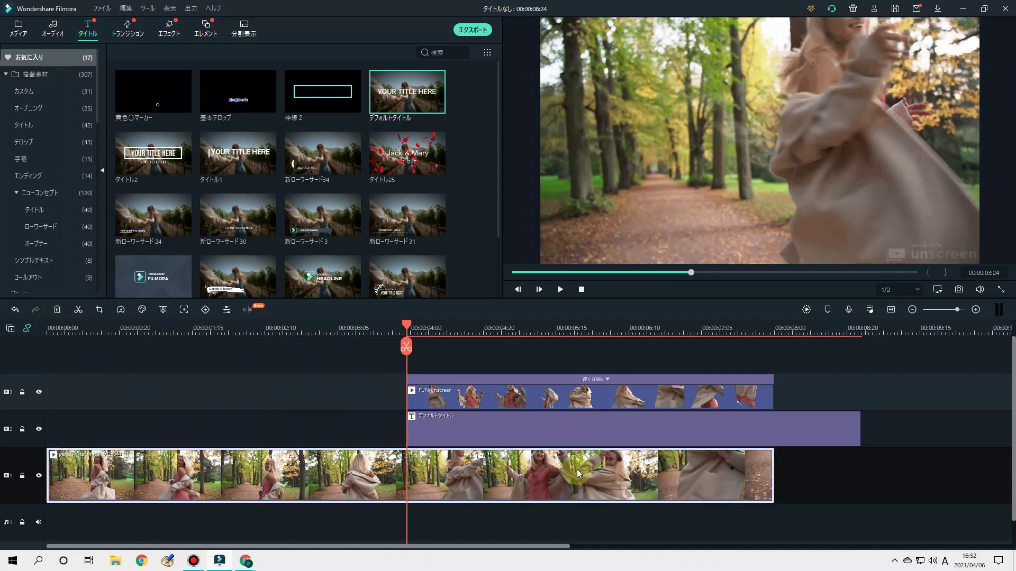
key("Down")
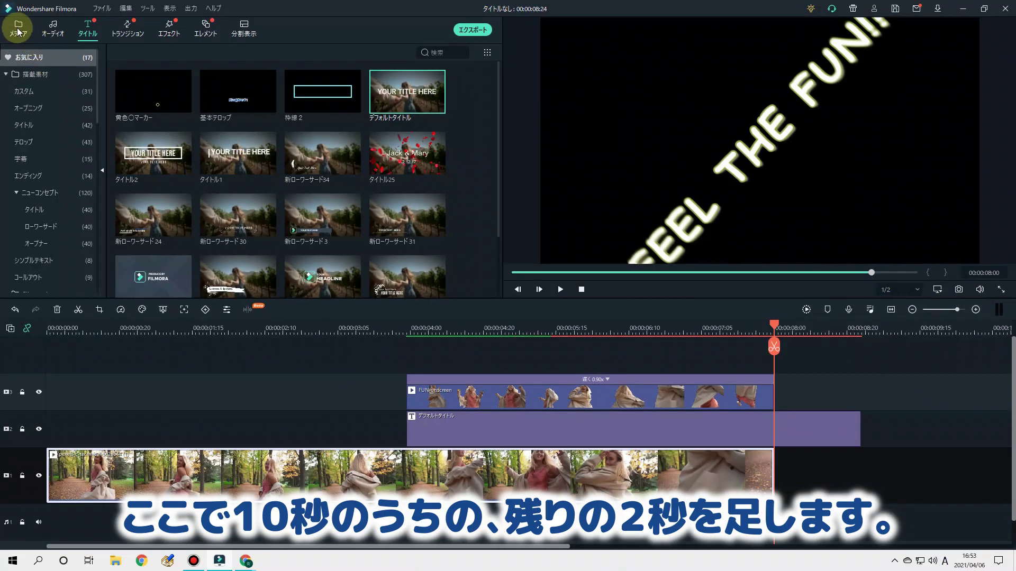
left_click(17, 31)
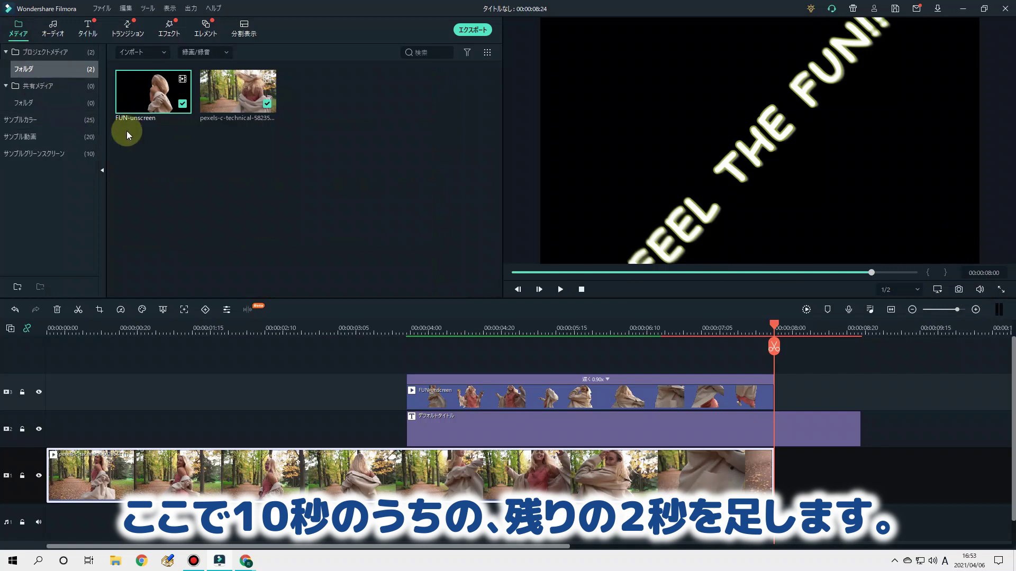
double_click(237, 94)
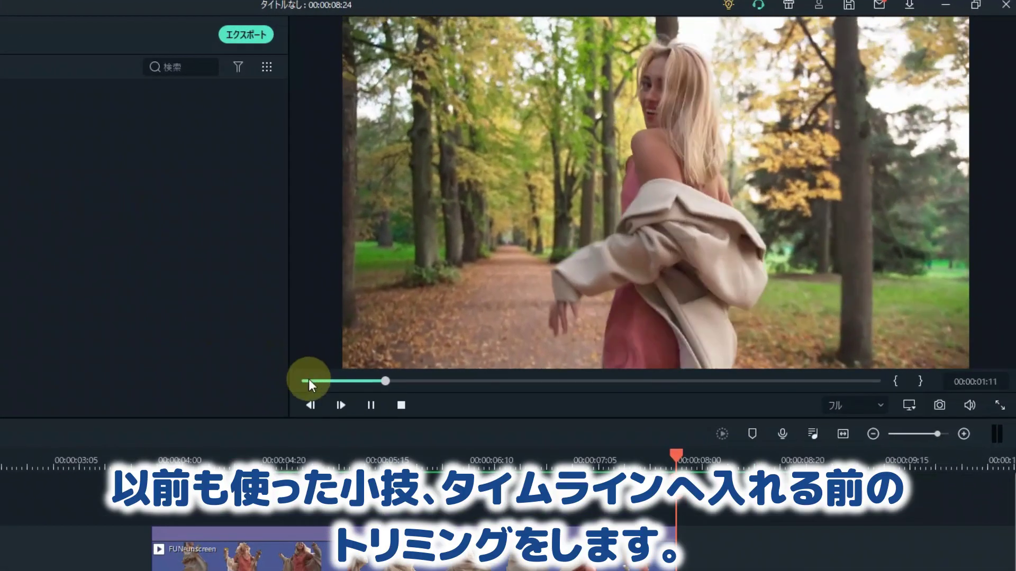
left_click(369, 405)
left_click_drag(452, 386, 752, 402)
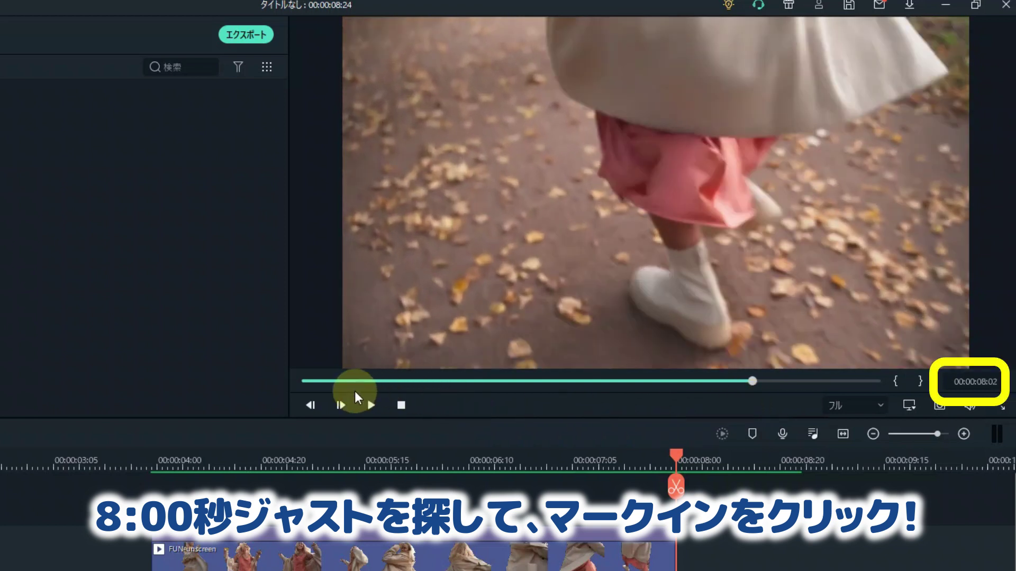
left_click(309, 405)
left_click(309, 405)
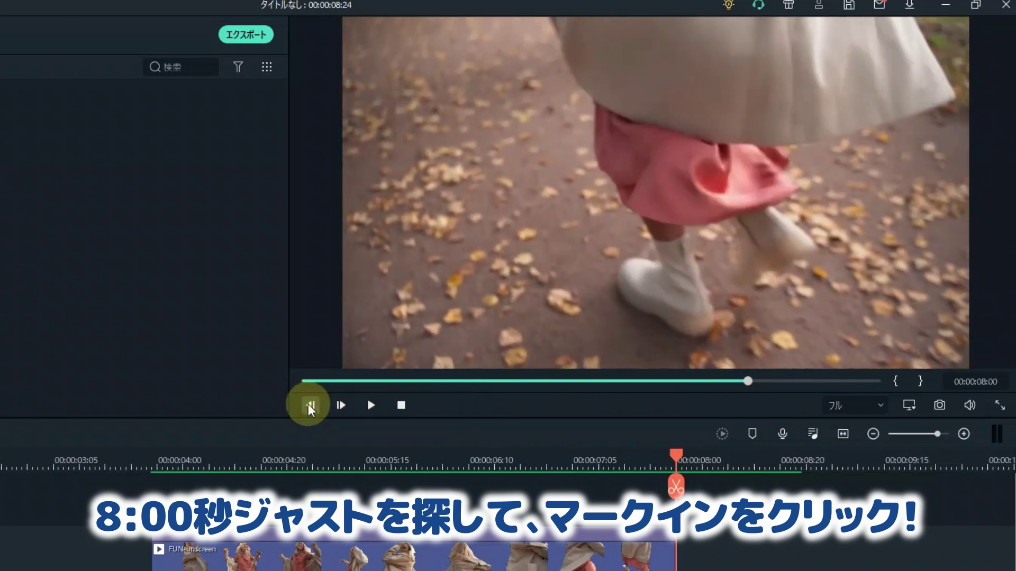
left_click(894, 381)
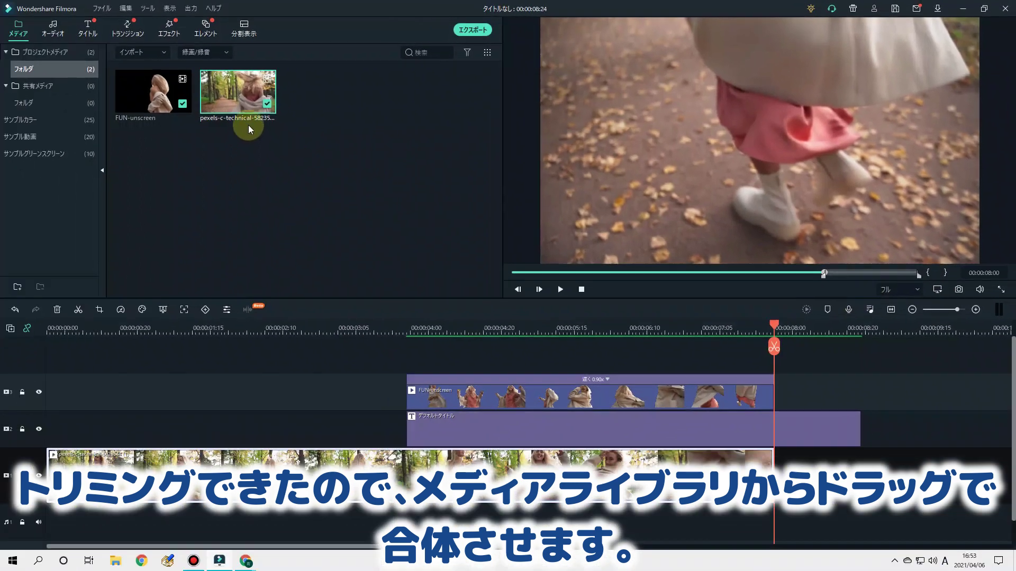
left_click_drag(250, 125, 778, 476)
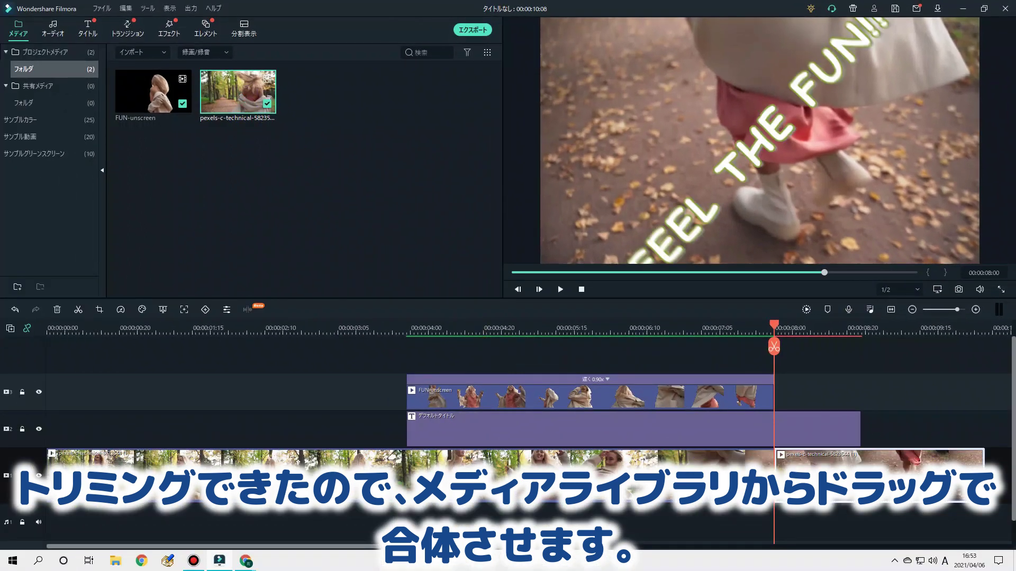
Render the timeline preview, play it from the start and step frame by frame through the moment the woman passes the title.
left_click(807, 312)
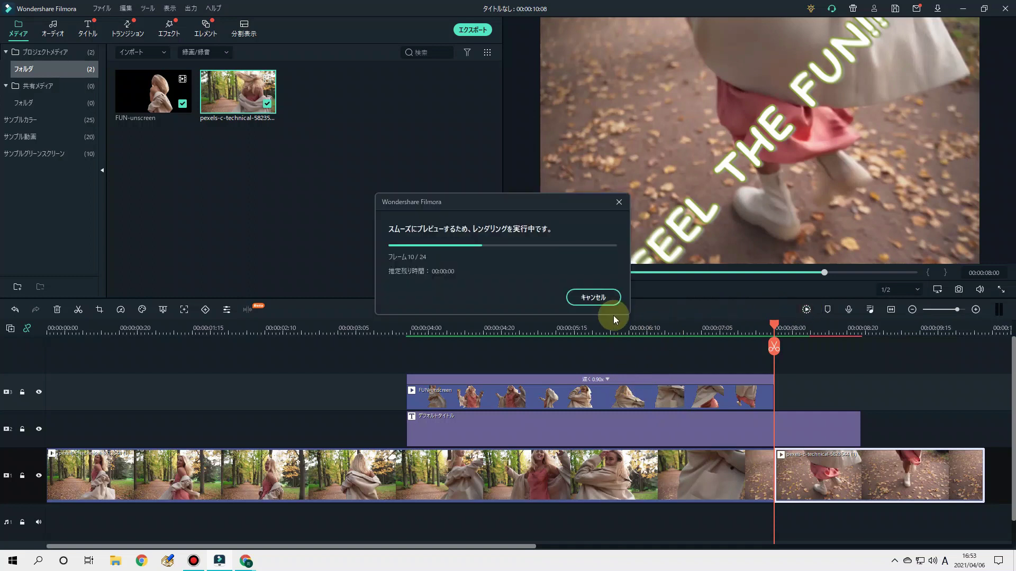
left_click(580, 290)
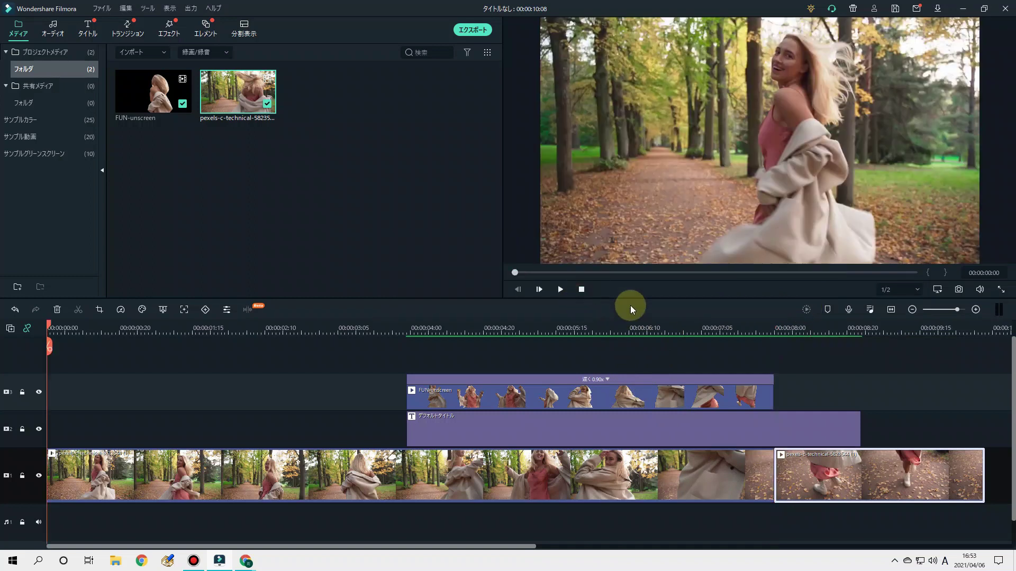
key("space")
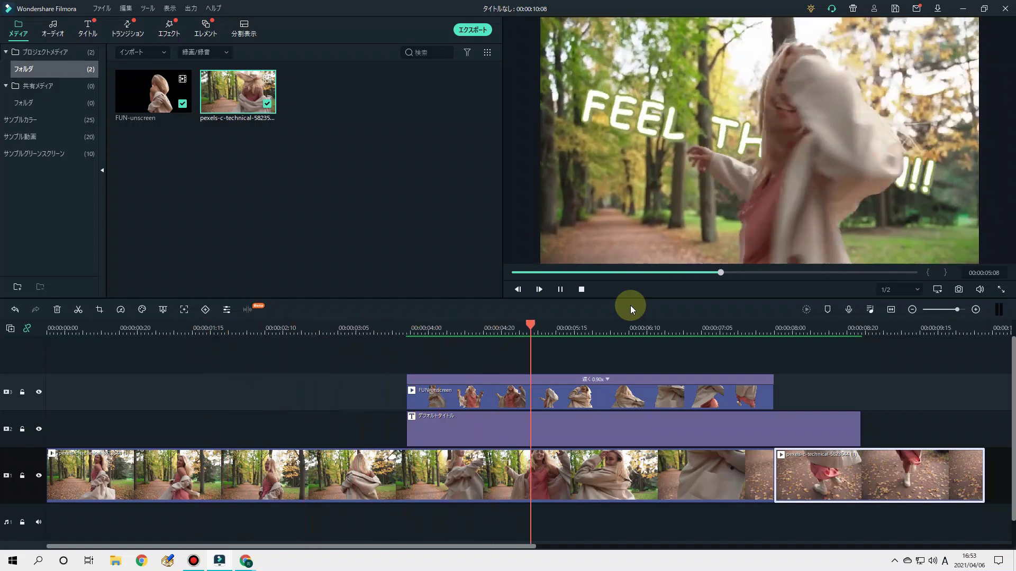
key("space")
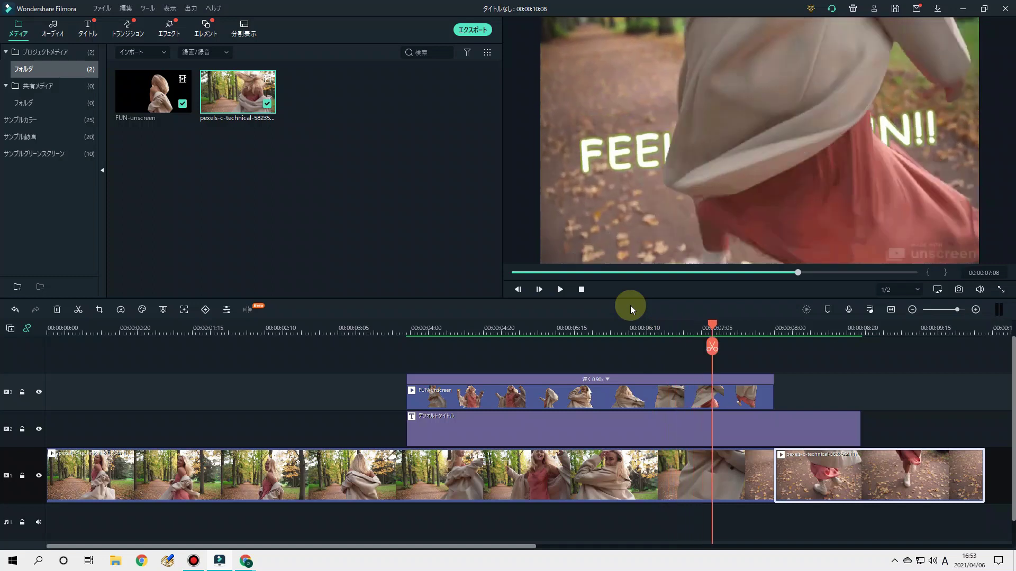
key("Right")
key("Right")
key("Right")
key("Right")
key("Right")
key("Right")
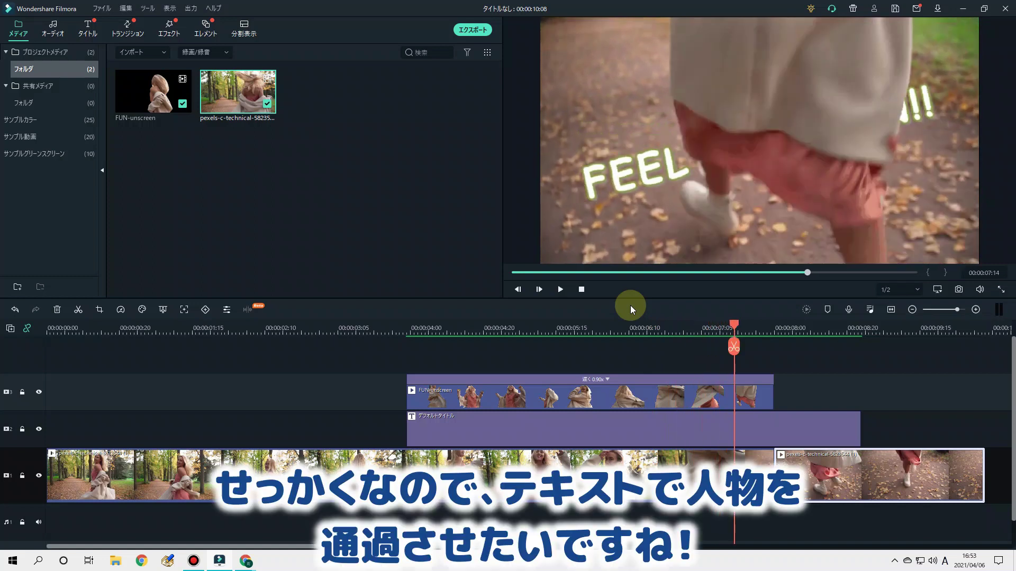
Split the FUN-unscreen clip at 00:00:07:09 and move its trailing piece along the track, clear of the title.
left_click(611, 330)
key("space")
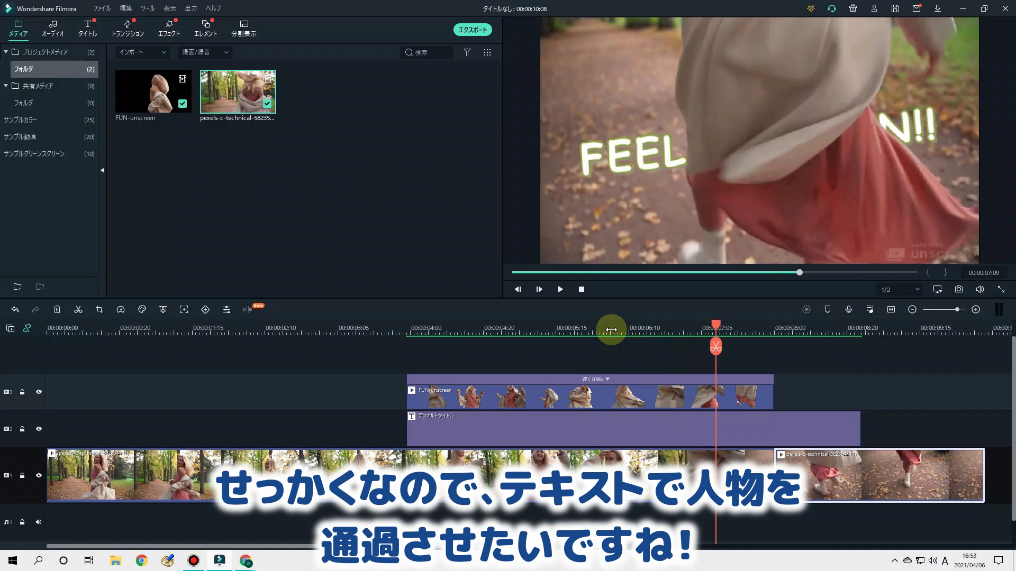
left_click(718, 390)
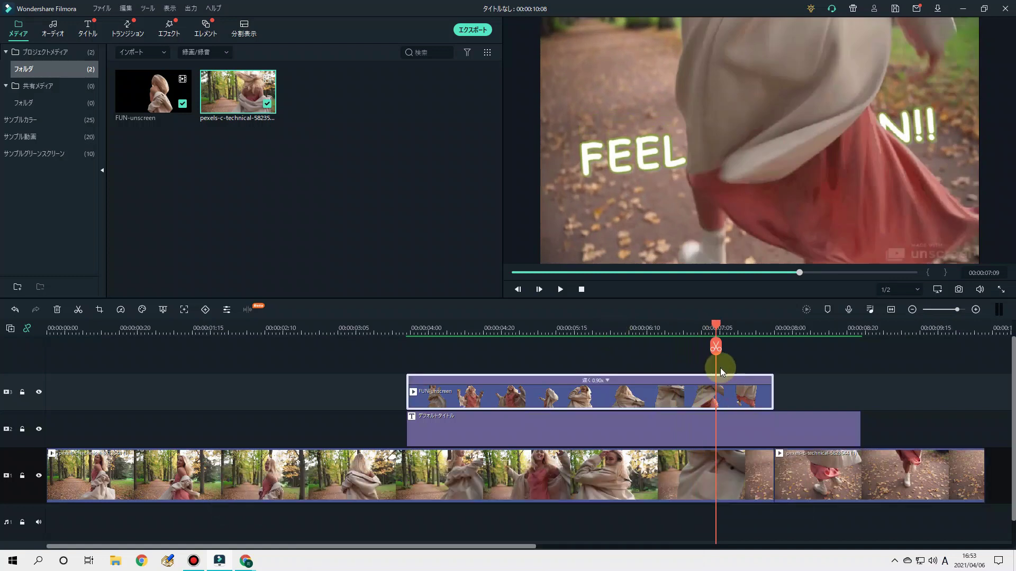
left_click(716, 351)
left_click(735, 381)
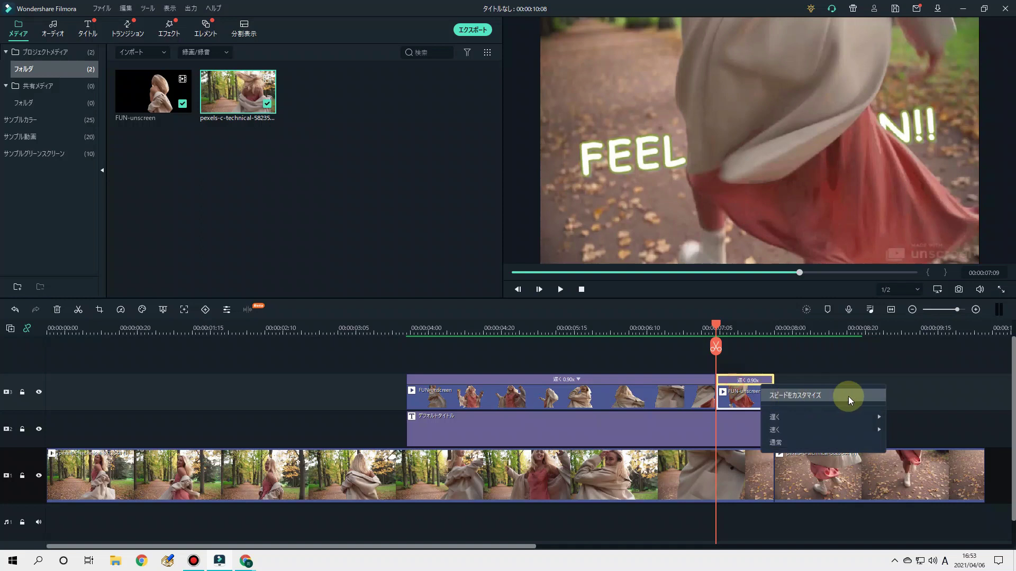
left_click(857, 395)
left_click(609, 309)
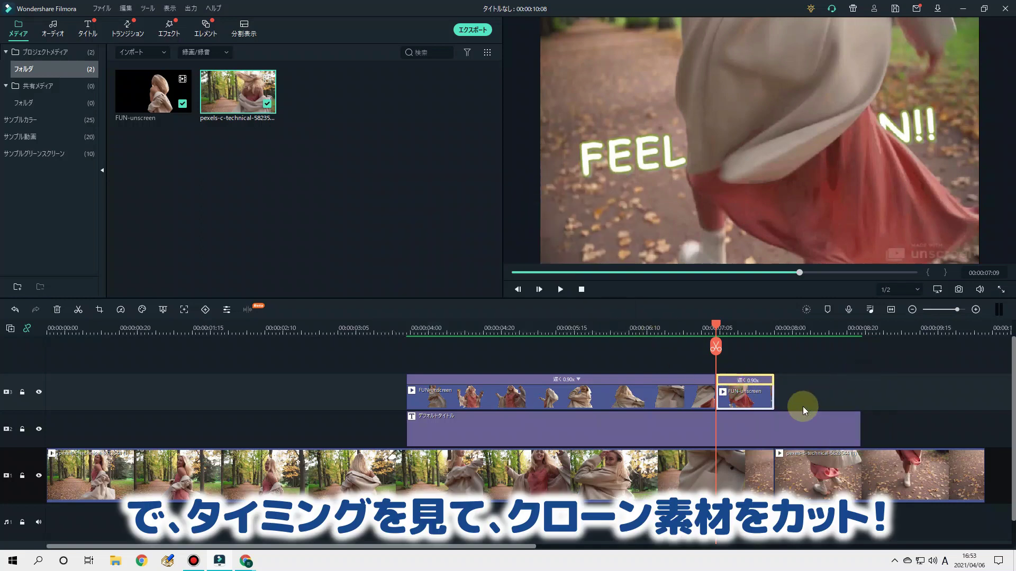
left_click_drag(770, 395, 939, 393)
Play back the title passage without the trailing FUN-unscreen piece and delete that detached piece.
left_click(591, 331)
key("space")
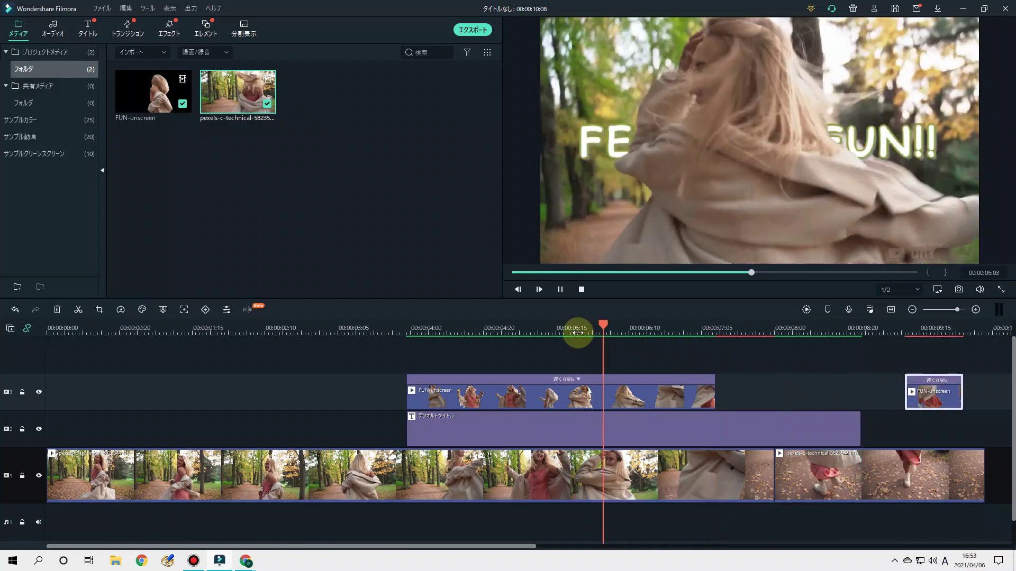
key("space")
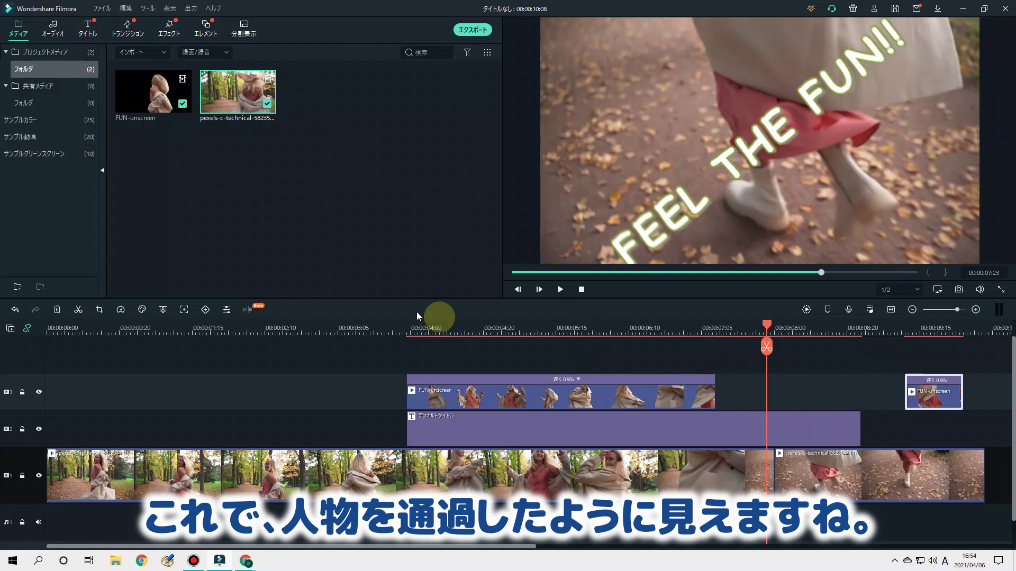
left_click(58, 310)
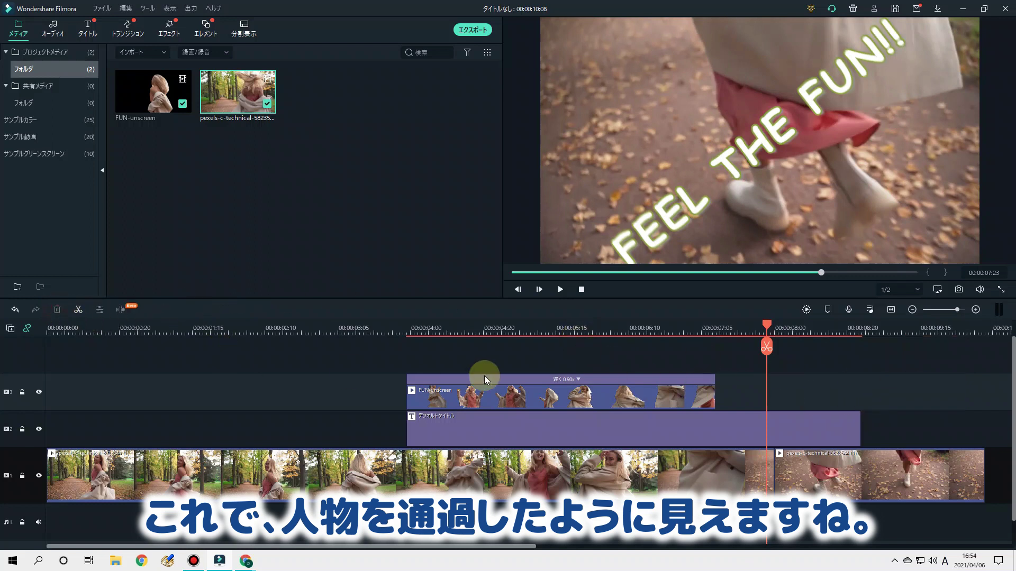
Play the title passage, split the FUN-unscreen clip at 00:00:07:03 and delete its trailing piece.
left_click(364, 329)
key("space")
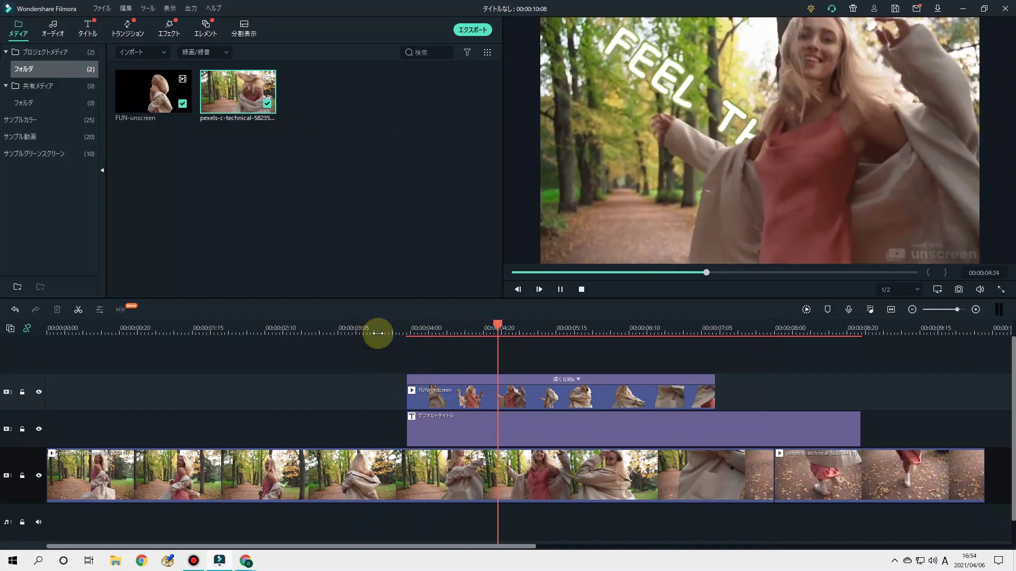
key("space")
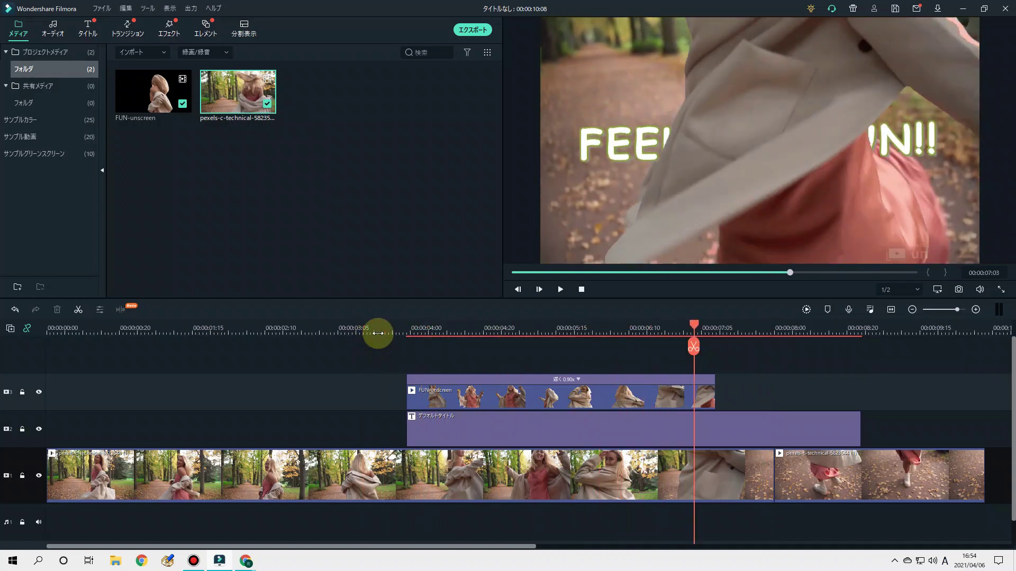
left_click(653, 405)
left_click(694, 350)
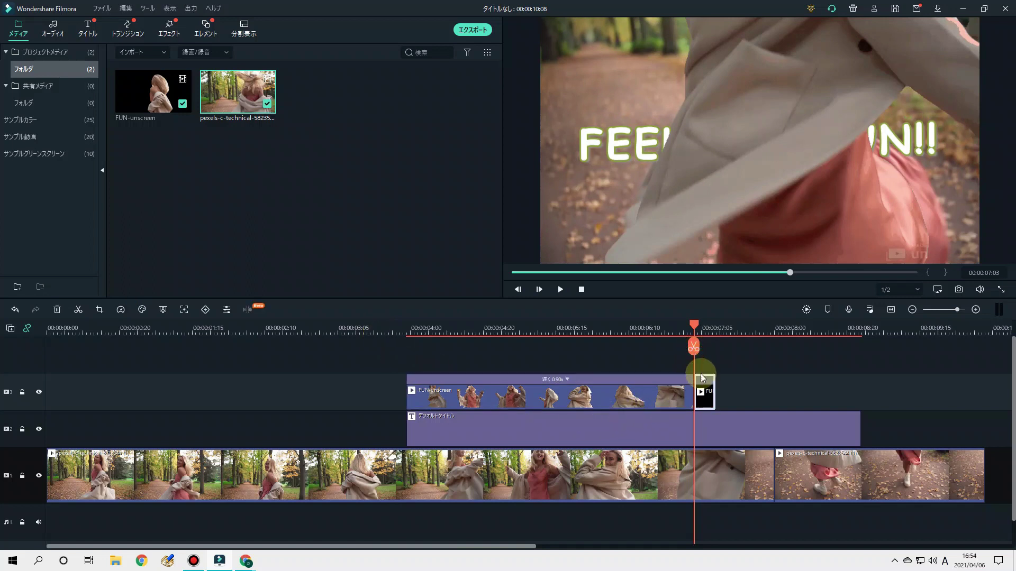
left_click(60, 310)
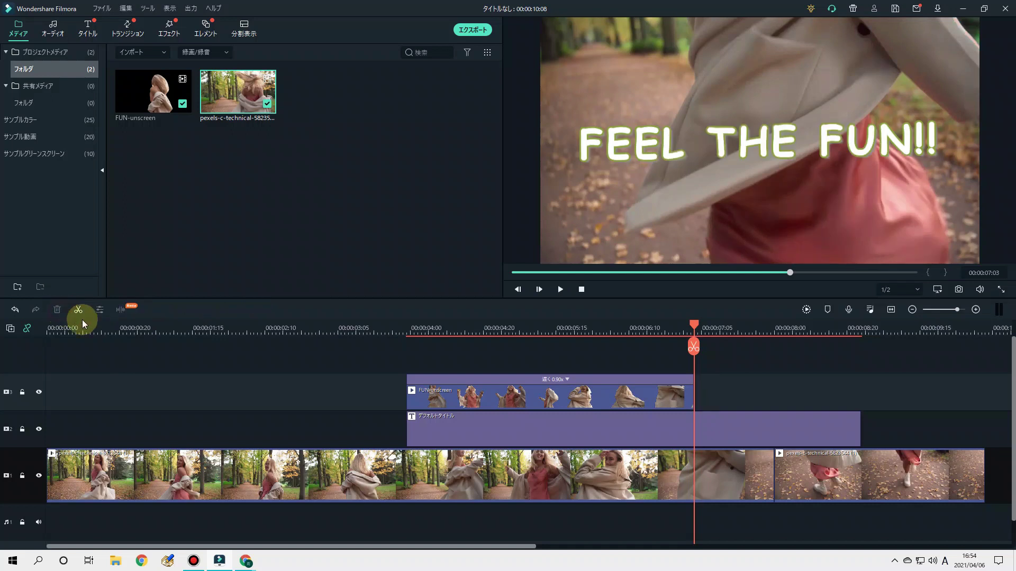
Render the timeline preview, play the title passage from 00:00:03:15 and park the playhead at 00:00:05:02, where the unscreen watermark shows.
left_click(375, 332)
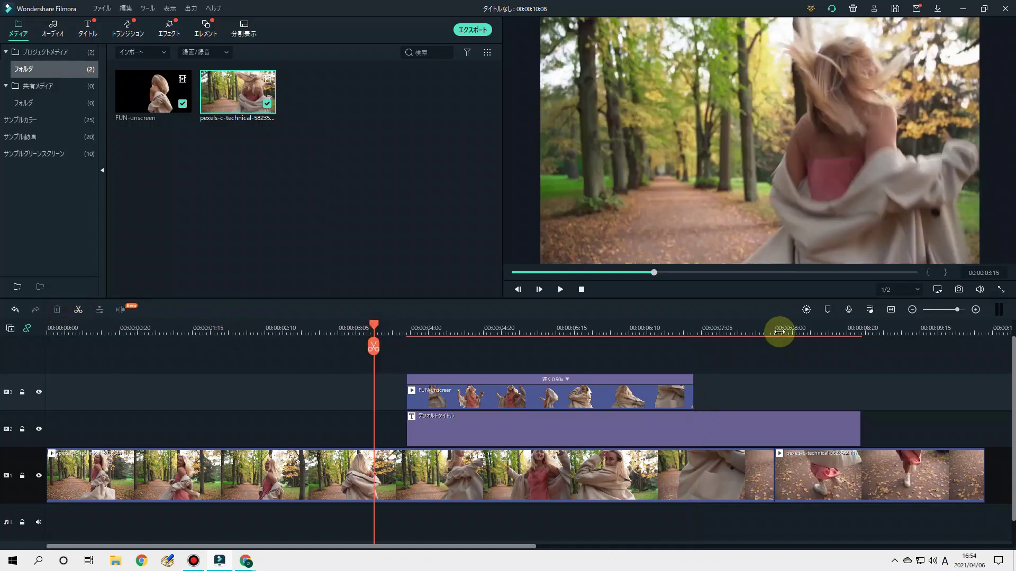
key("Return")
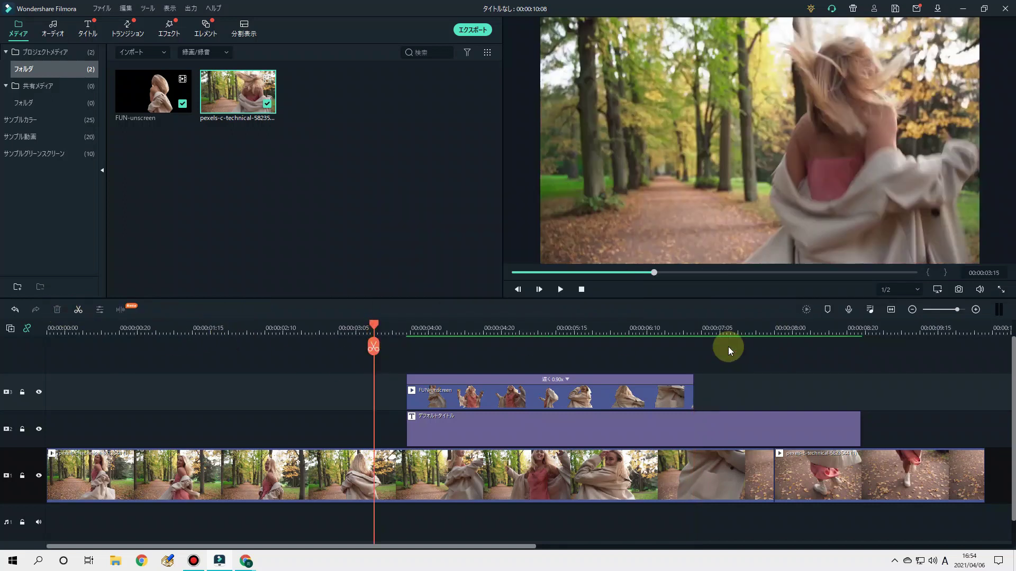
key("space")
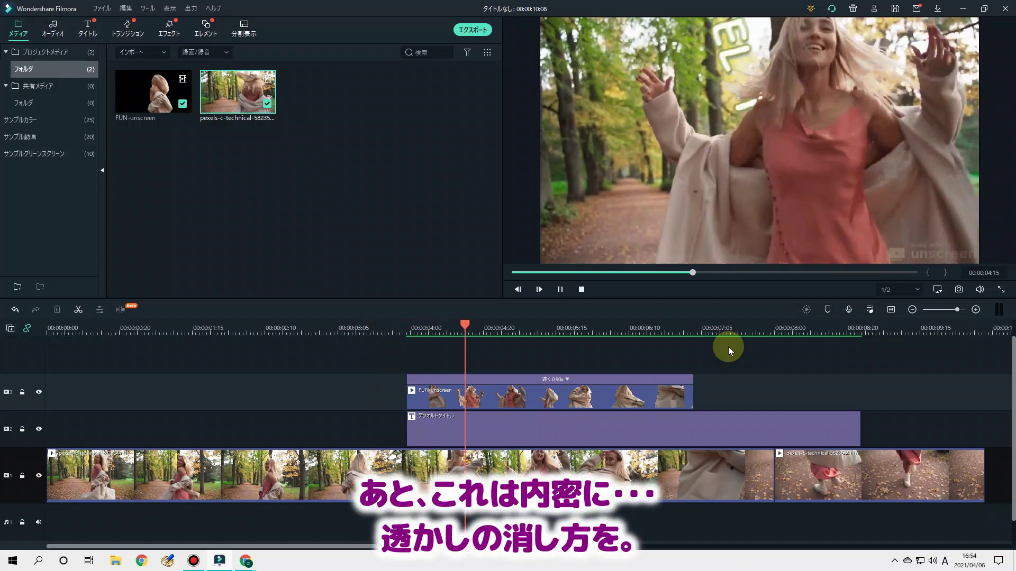
key("space")
left_click_drag(522, 324, 511, 325)
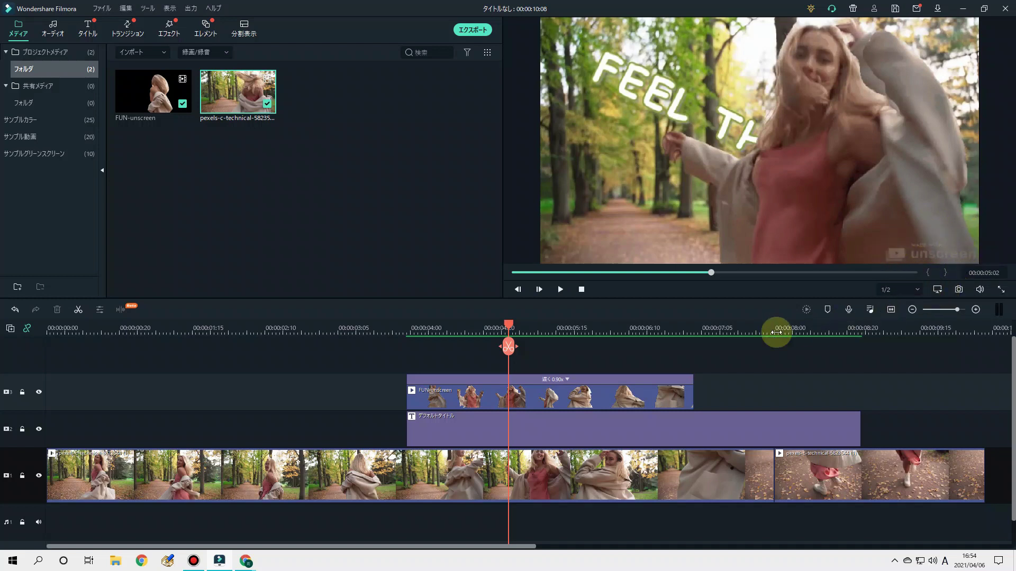
Search the effects for クロップ and apply that crop effect to the FUN-unscreen clip.
left_click(168, 31)
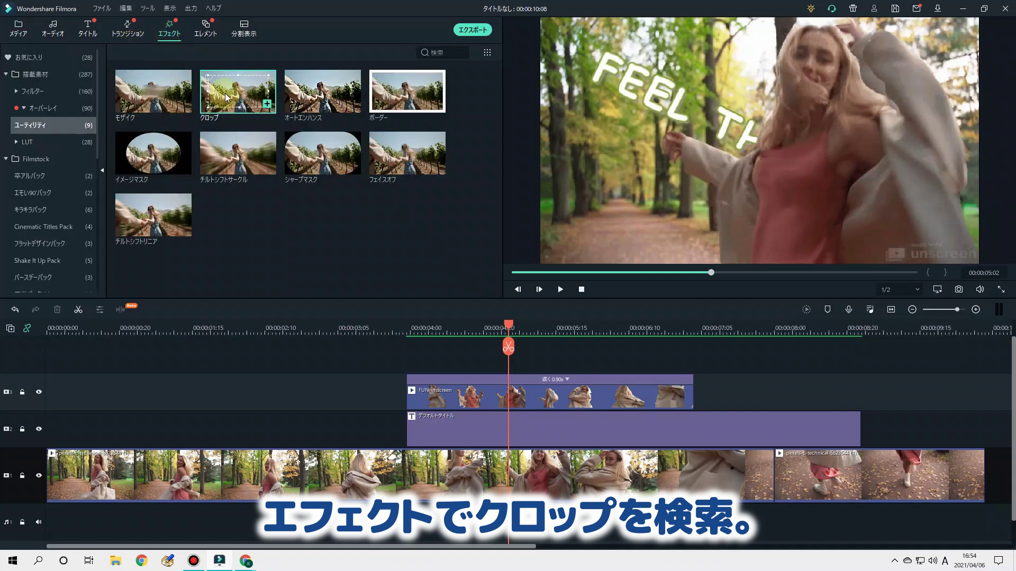
left_click(33, 74)
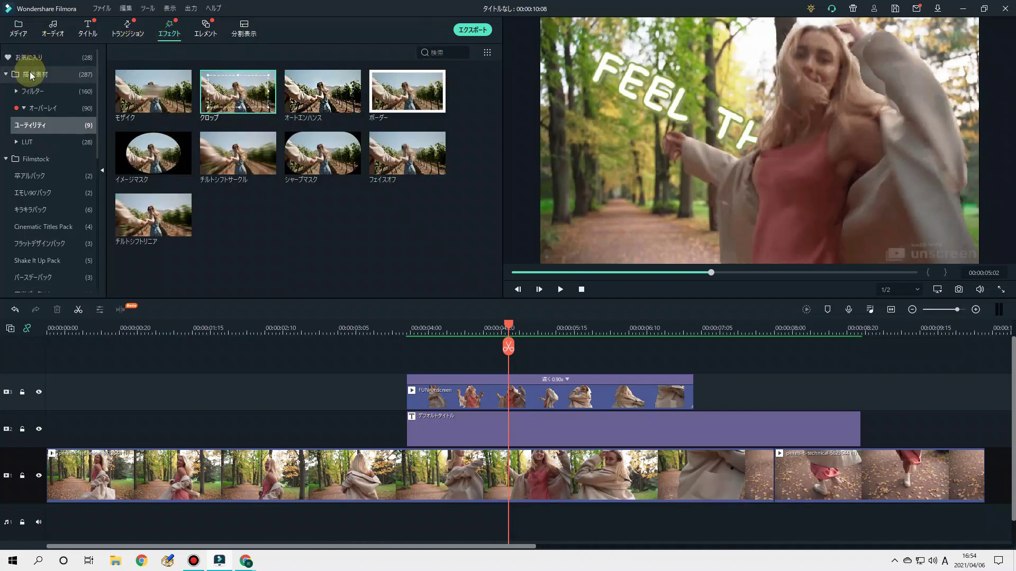
type("クロップ")
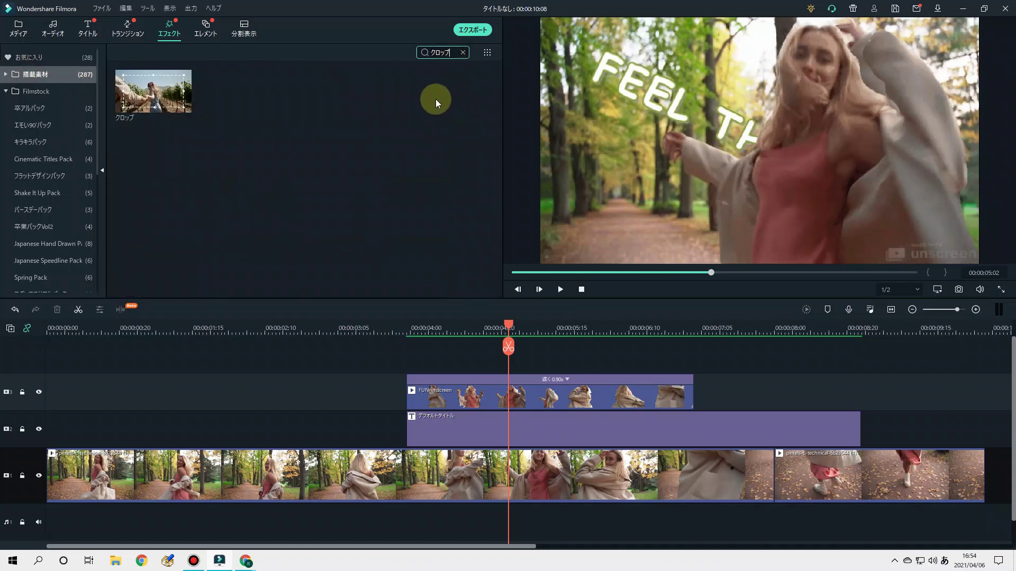
left_click_drag(147, 109, 439, 383)
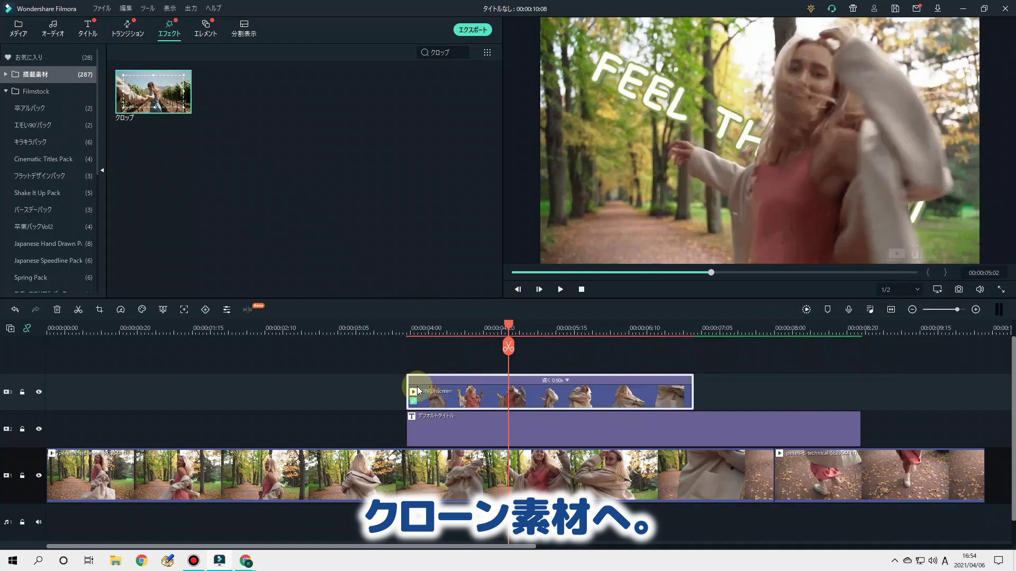
Hide the title track and the park video track, and open the FUN-unscreen clip's settings.
left_click(38, 429)
left_click(39, 475)
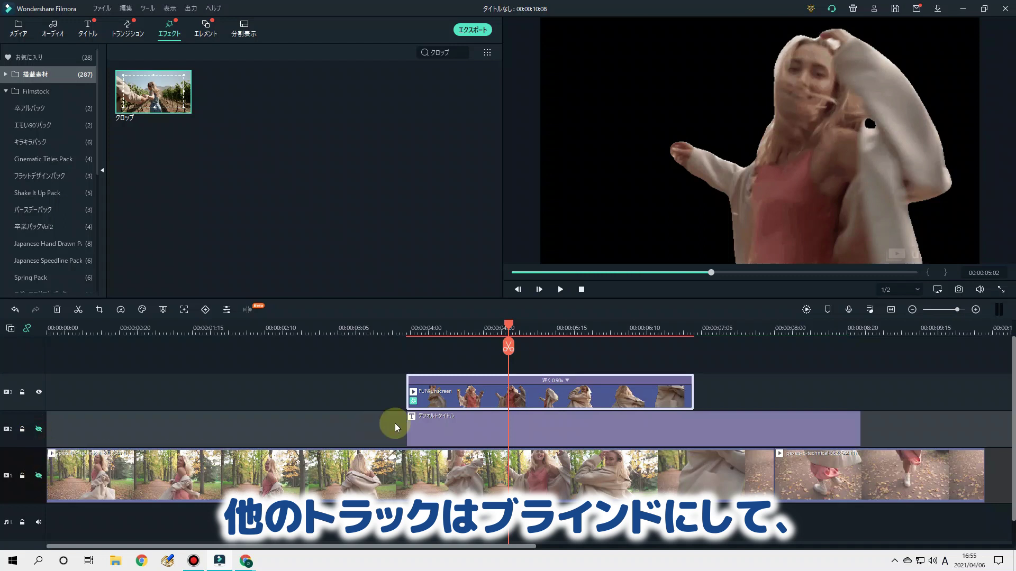
double_click(460, 396)
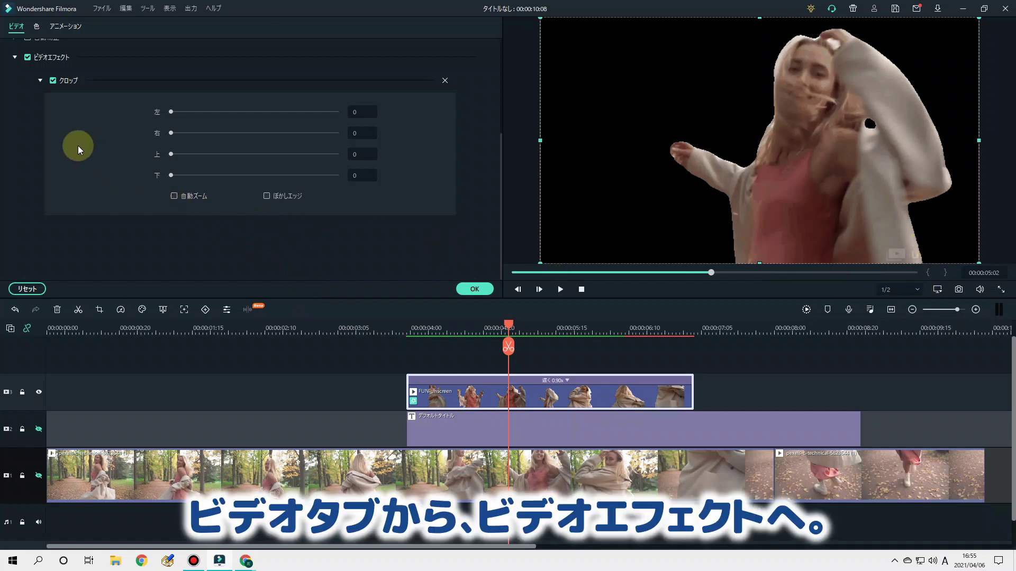
scroll(63, 167, "up", 5)
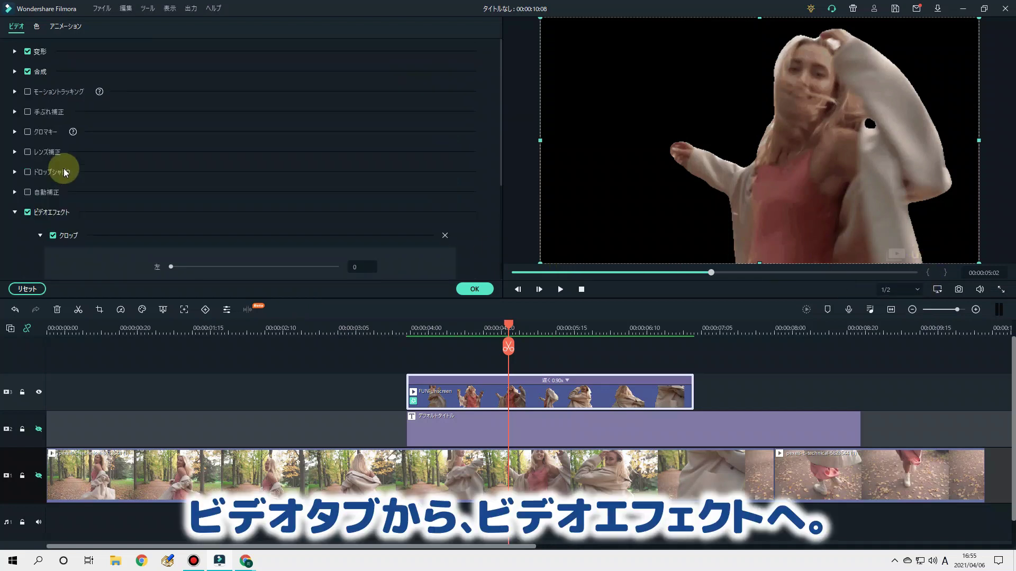
left_click(36, 26)
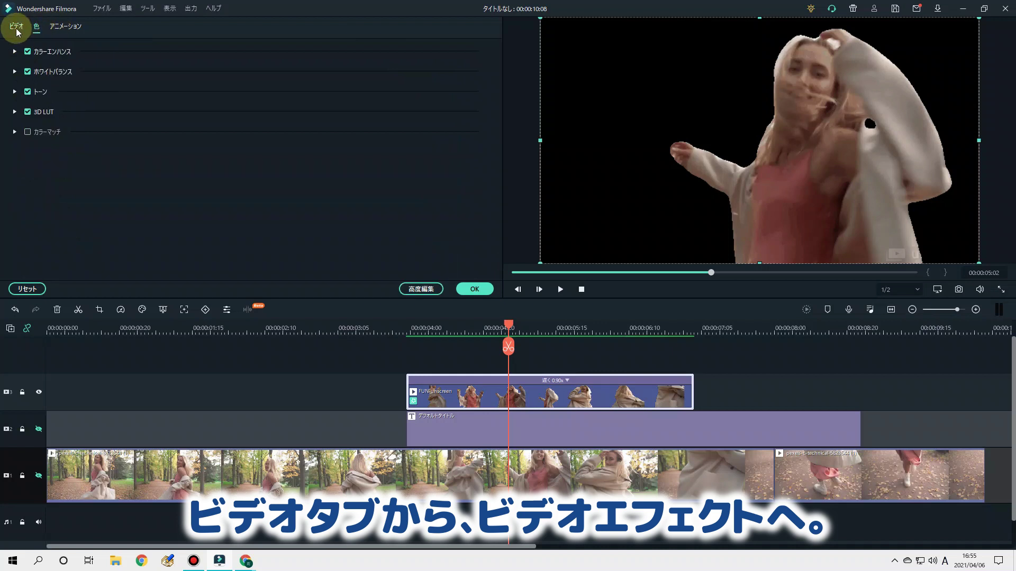
left_click(65, 25)
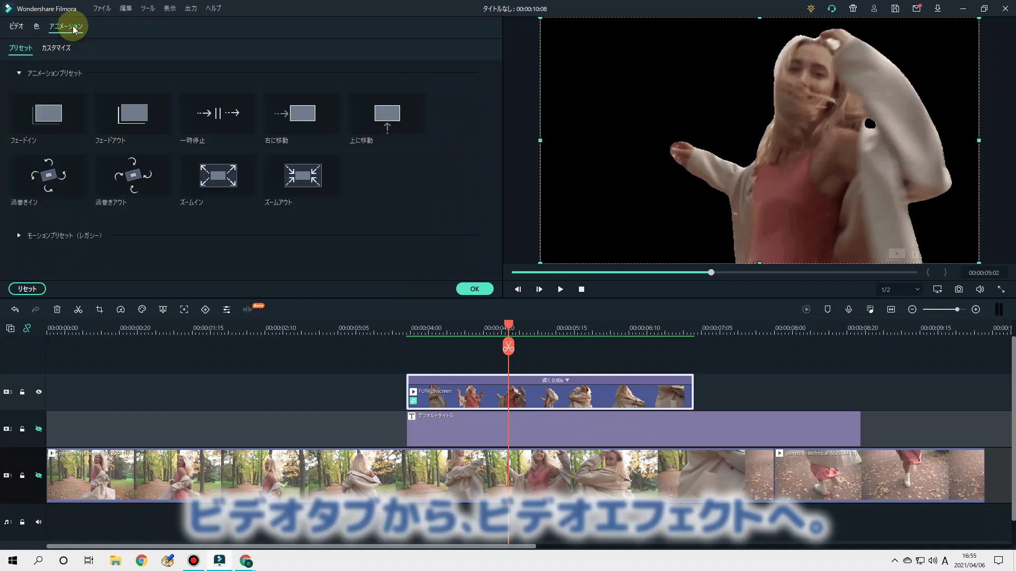
left_click(15, 28)
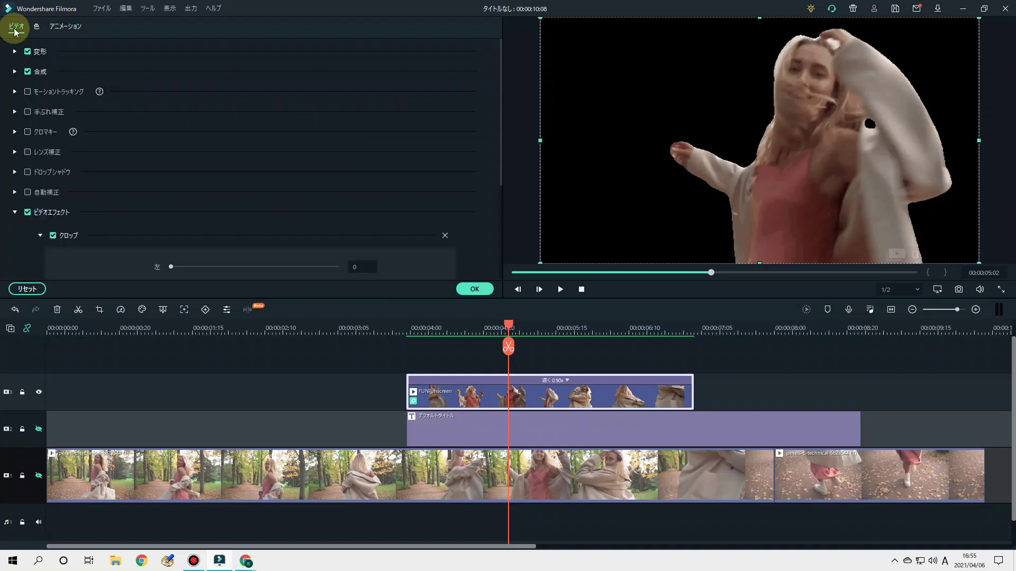
left_click(15, 212)
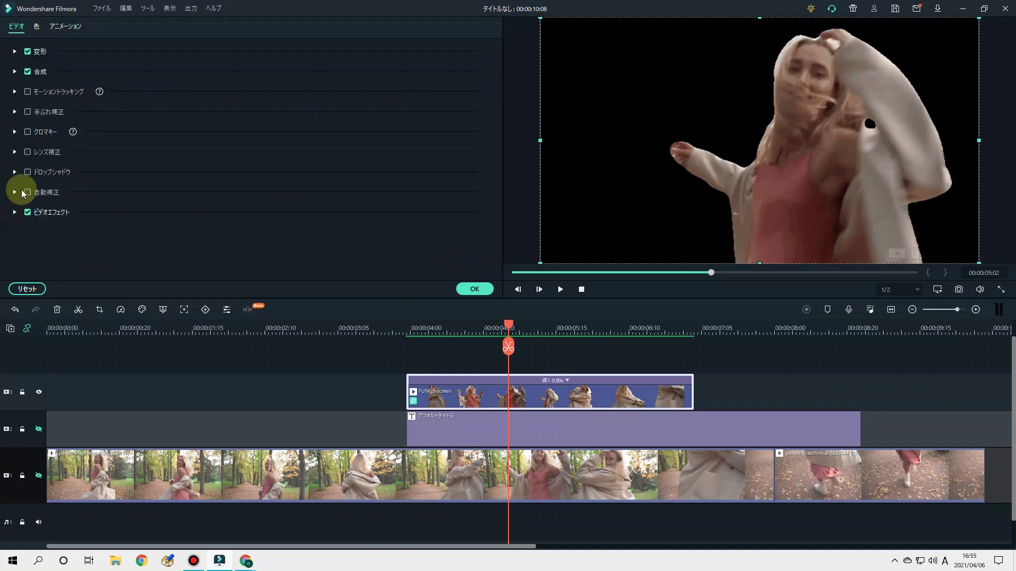
left_click(69, 30)
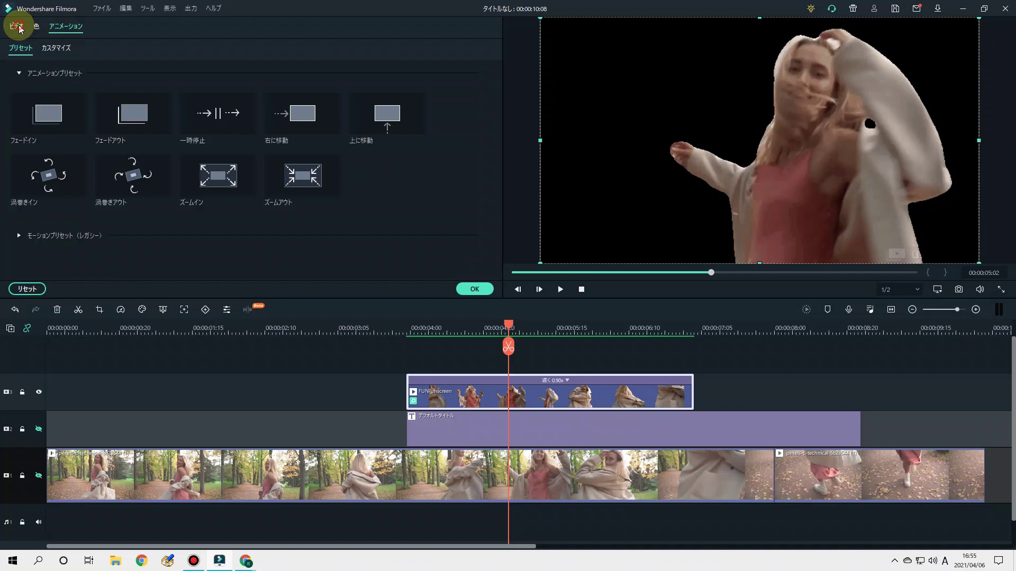
left_click(19, 28)
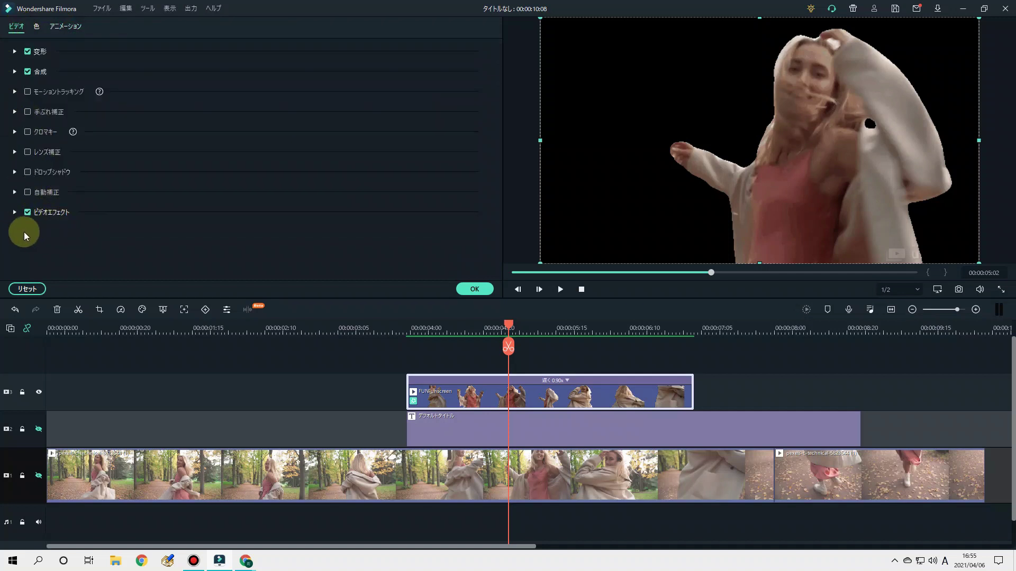
Set the bottom (下) value of the FUN-unscreen clip's クロップ effect to 7 and apply it.
left_click(14, 213)
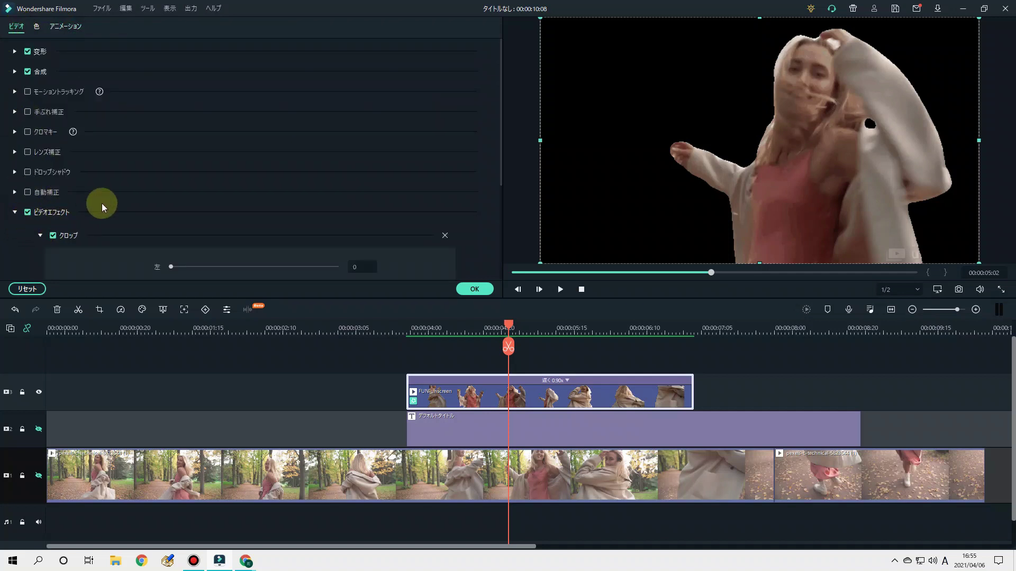
scroll(101, 203, "down", 3)
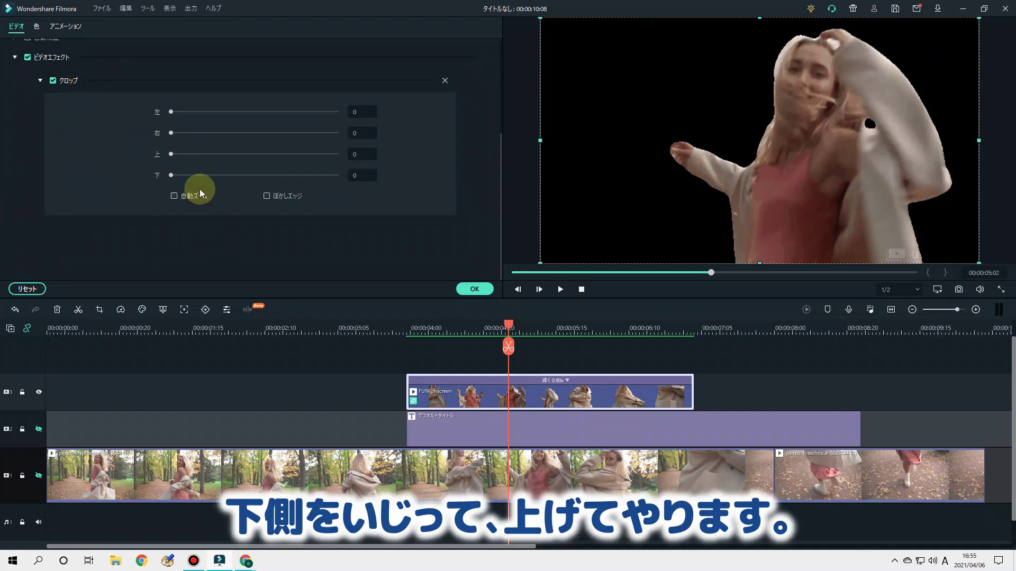
left_click_drag(172, 175, 183, 173)
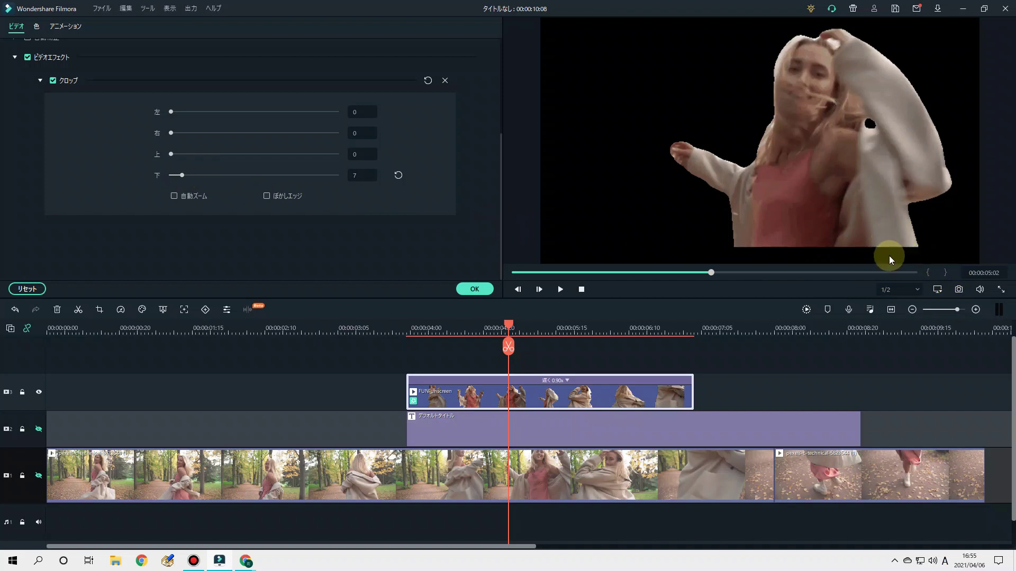
left_click(476, 290)
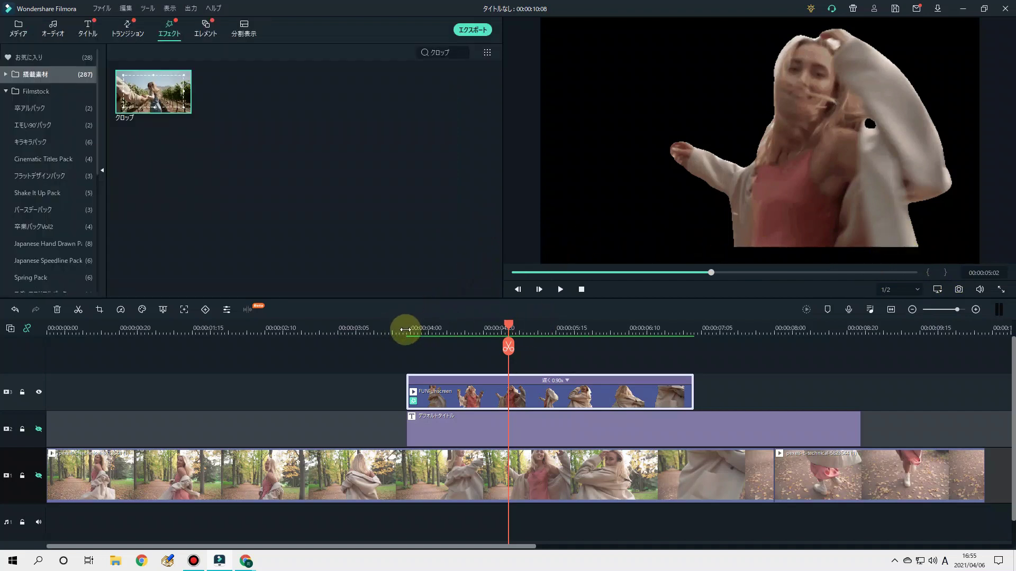
Show the title and park video tracks again and play the title passage from 00:00:03:20 to check the cropped edge.
left_click(392, 329)
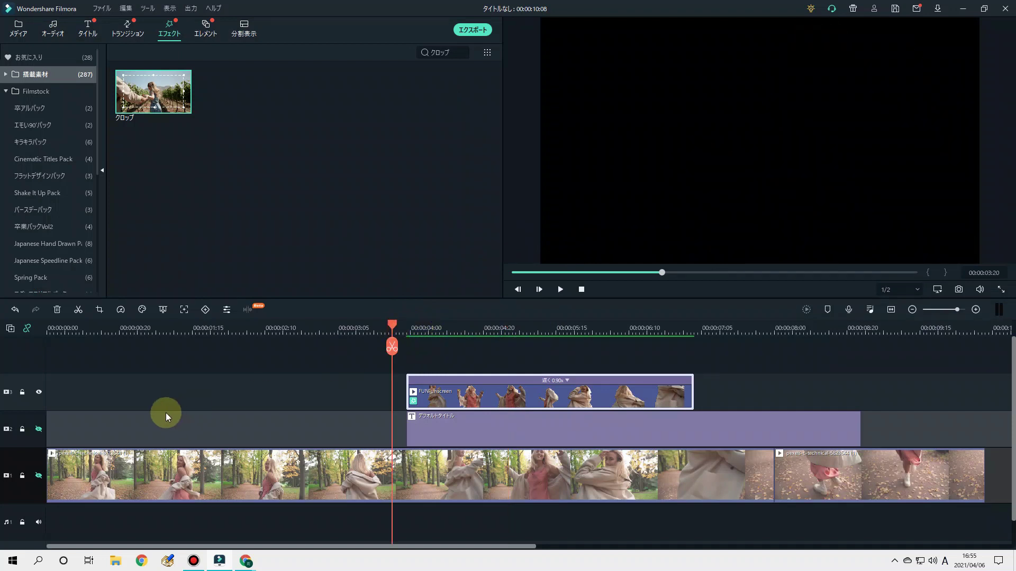
left_click(39, 429)
left_click(38, 476)
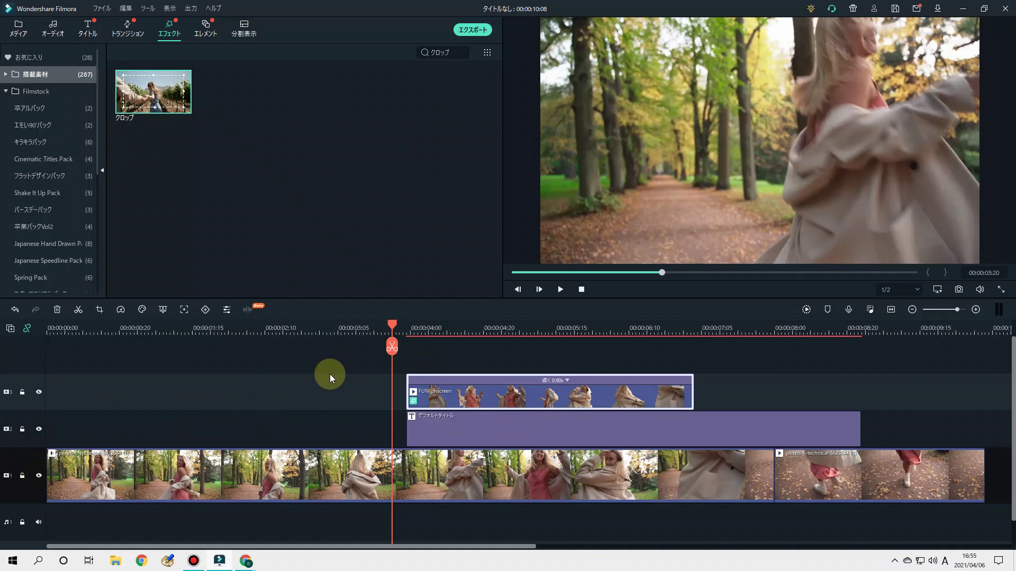
key("space")
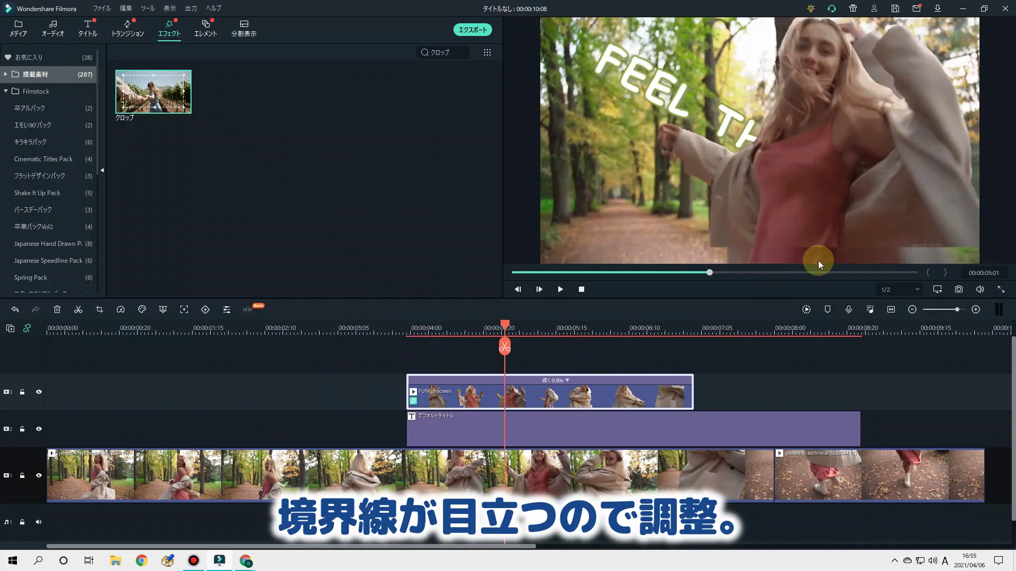
In the FUN-unscreen clip's クロップ effect, try ぼかしエッジ, switch it off again, and enable 自動ズーム.
double_click(567, 395)
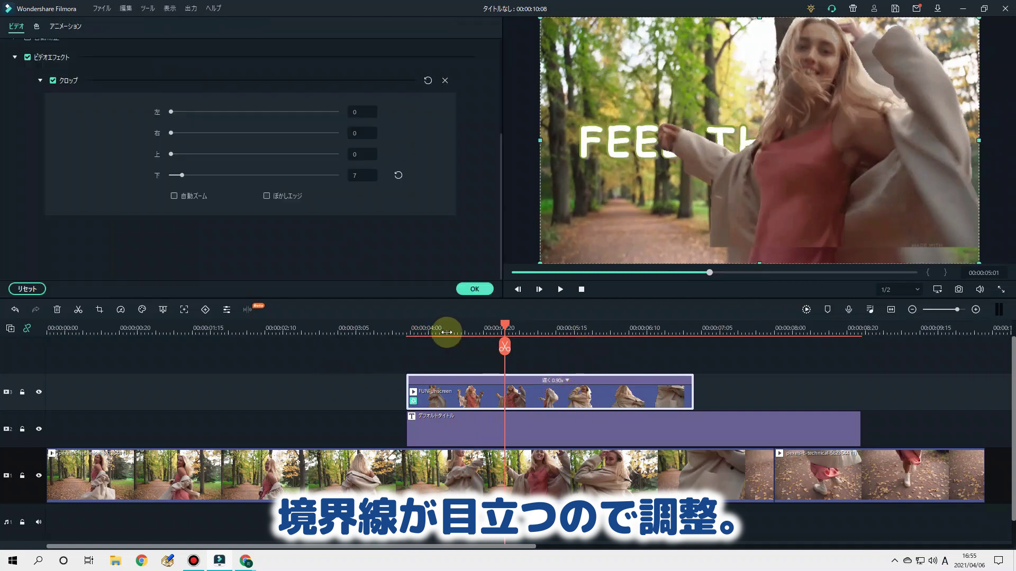
left_click(266, 196)
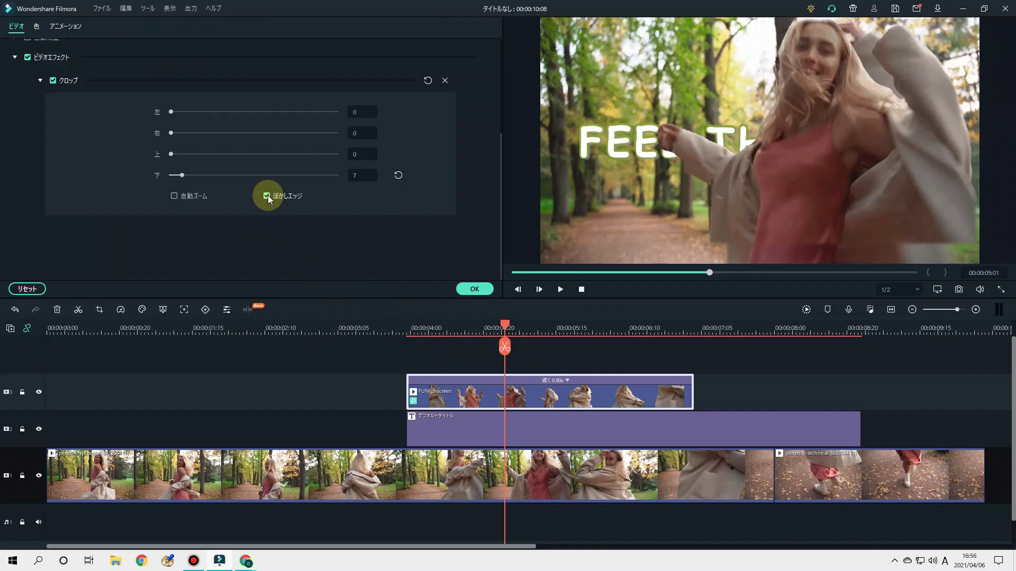
left_click(267, 196)
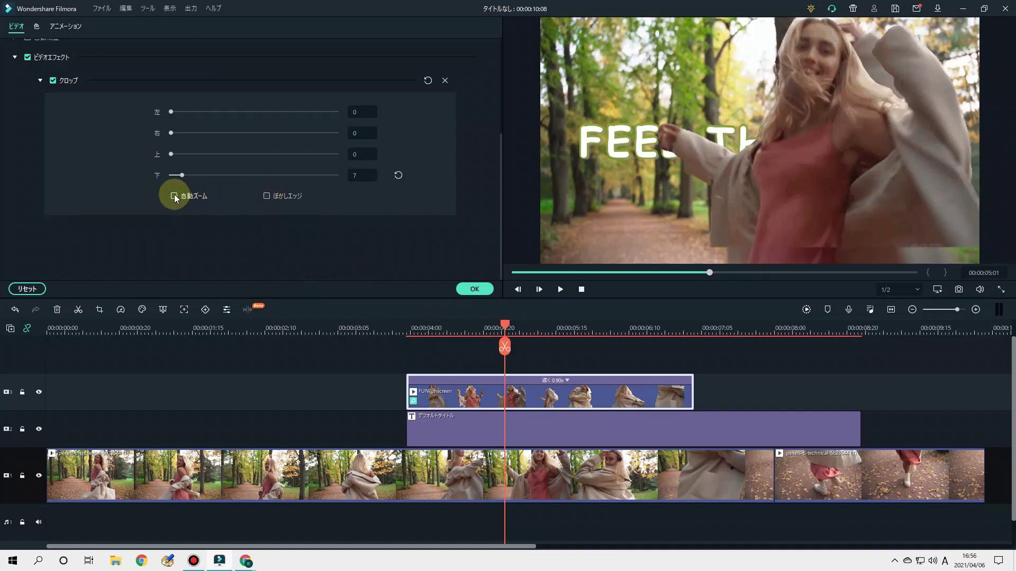
left_click(175, 196)
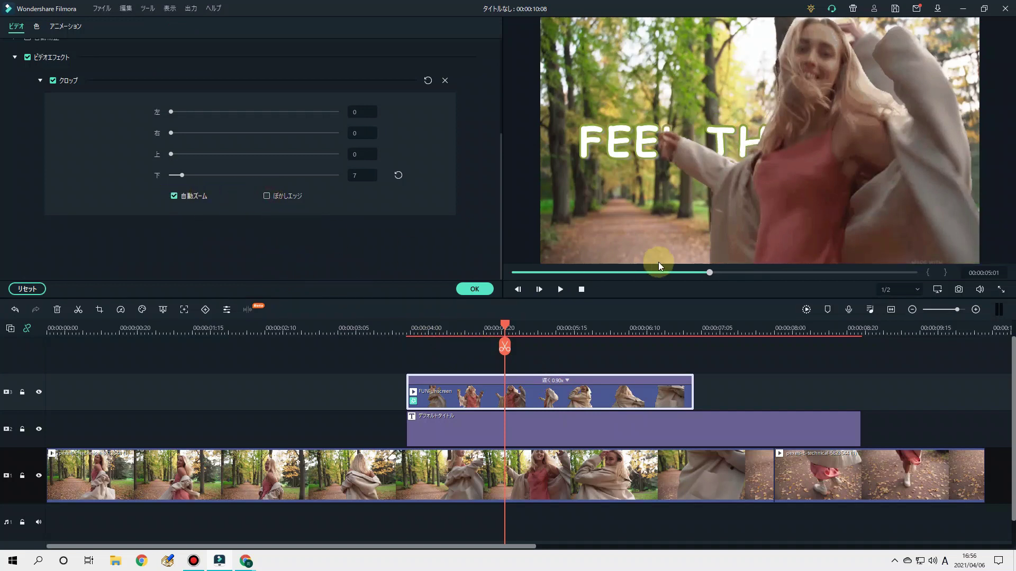
left_click(475, 289)
Render the timeline preview, play back the finished title passage and return the playhead to the start.
left_click(806, 309)
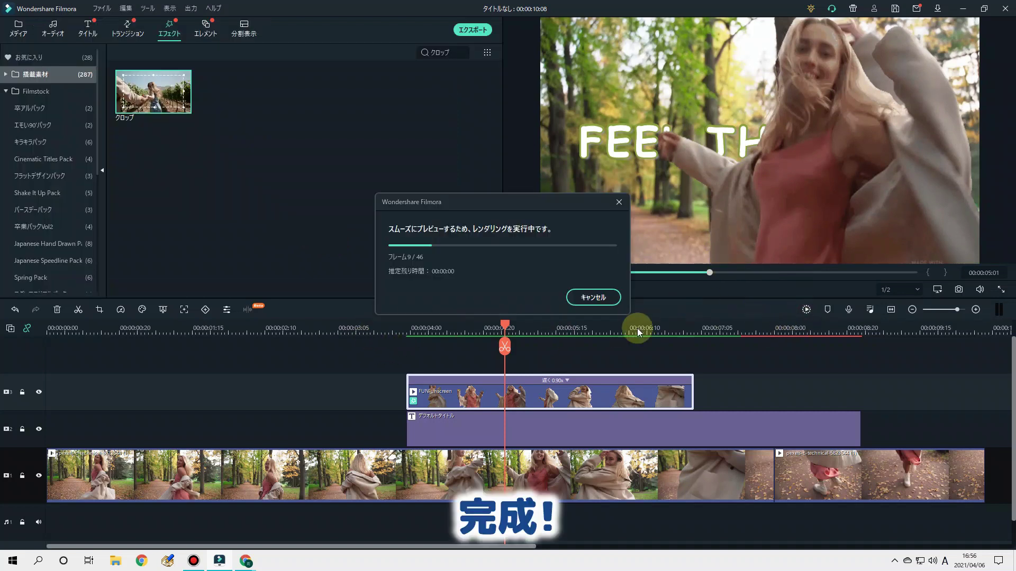
left_click(781, 429)
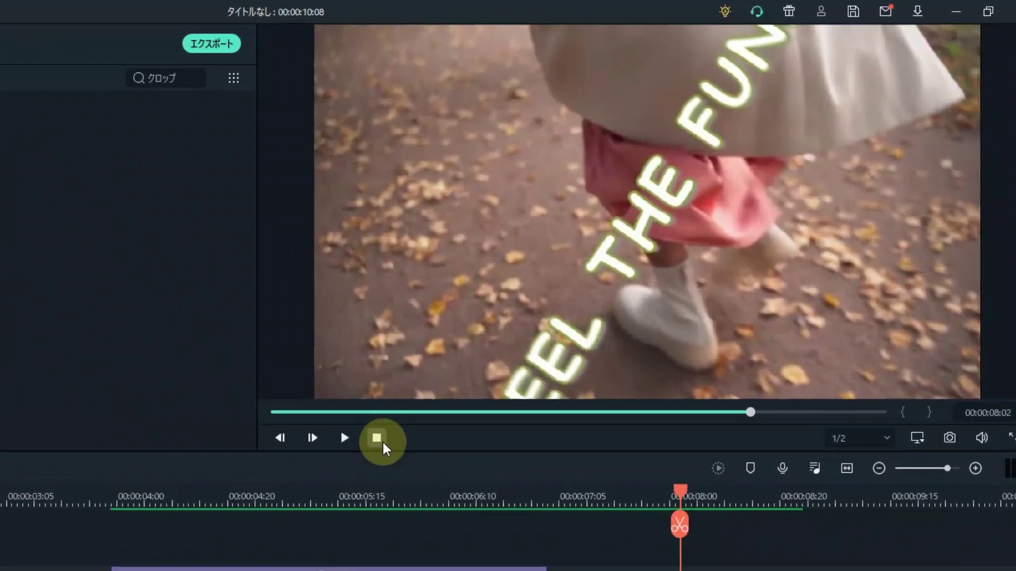
left_click(377, 438)
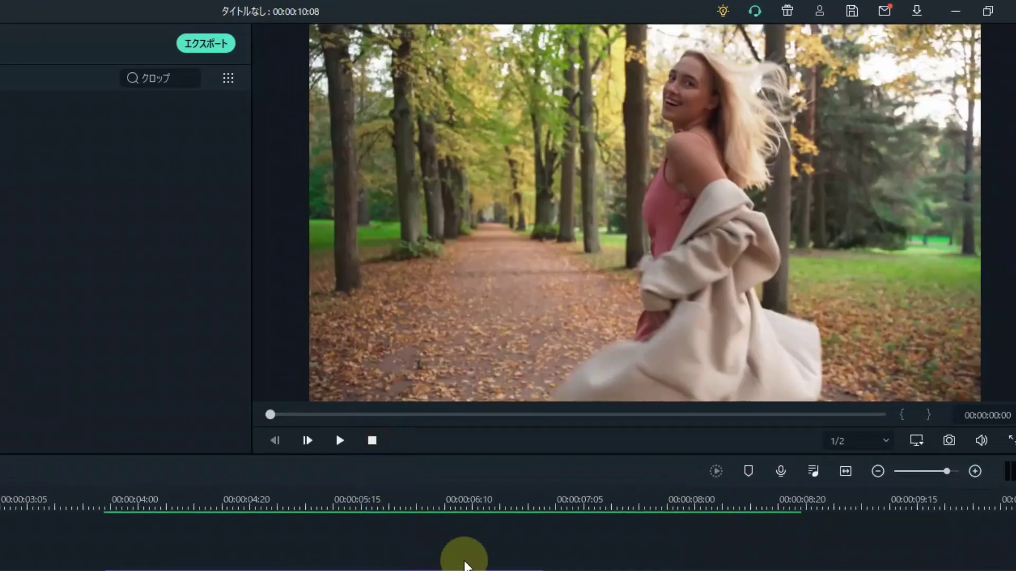
Play the finished title video from the start.
key("space")
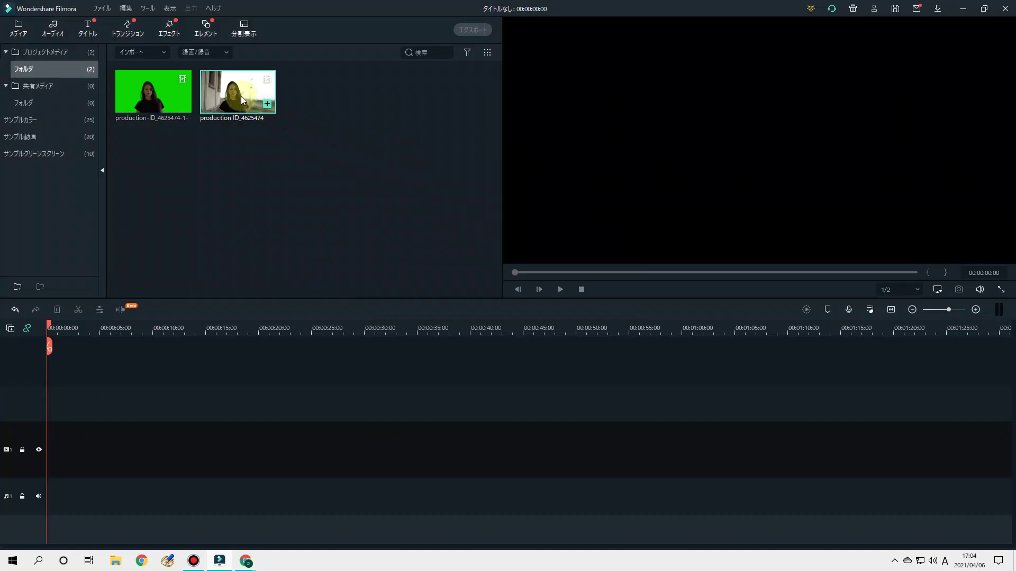
Check the codec and frame rate in the properties of the original production ID_4625474 clip and its green-background version.
right_click(240, 97)
left_click(264, 309)
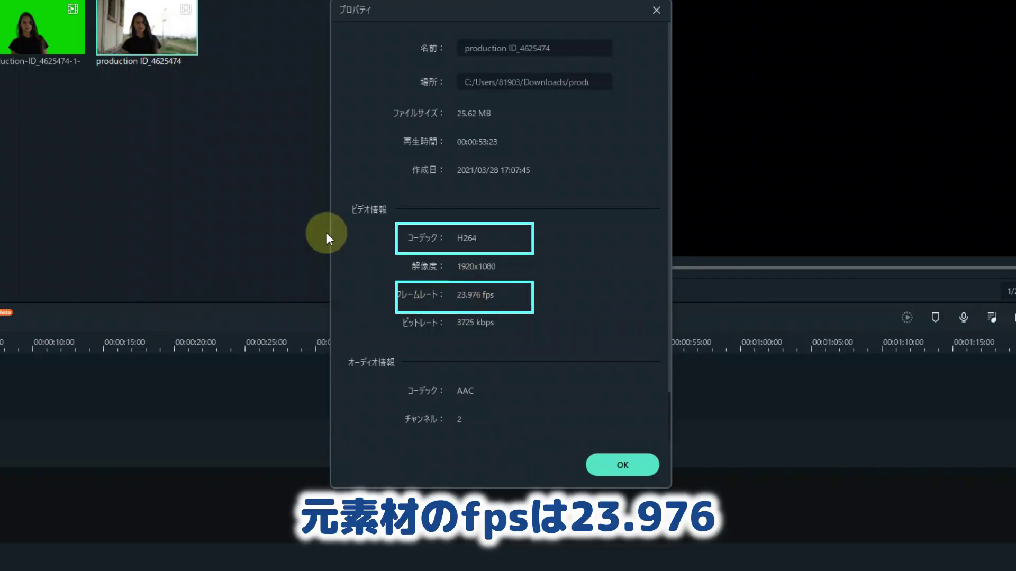
left_click(631, 465)
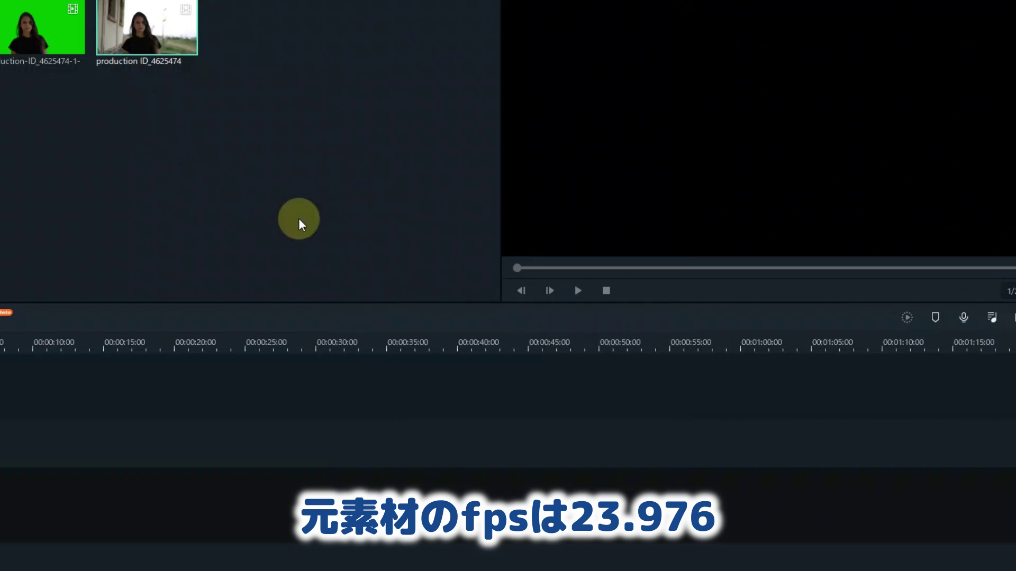
right_click(36, 30)
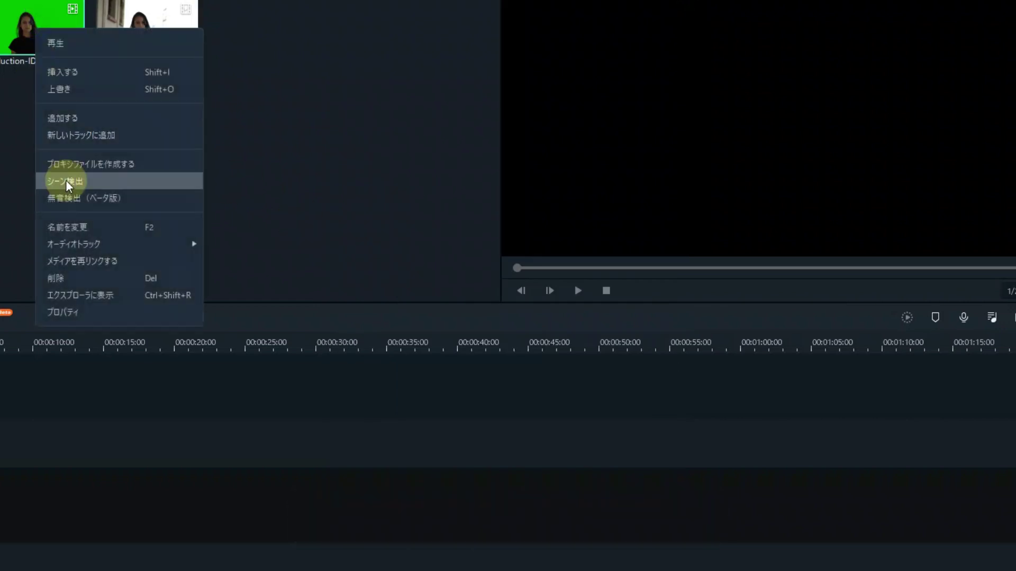
left_click(71, 312)
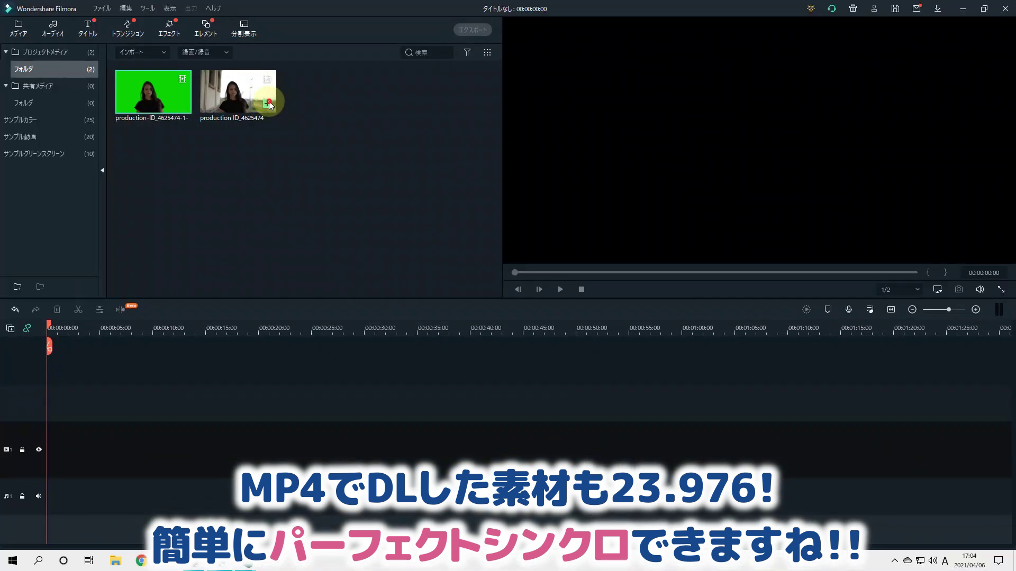
Add the original production ID_4625474 clip to the timeline, keeping the project settings at 1920 x 1080 25fps.
left_click(267, 103)
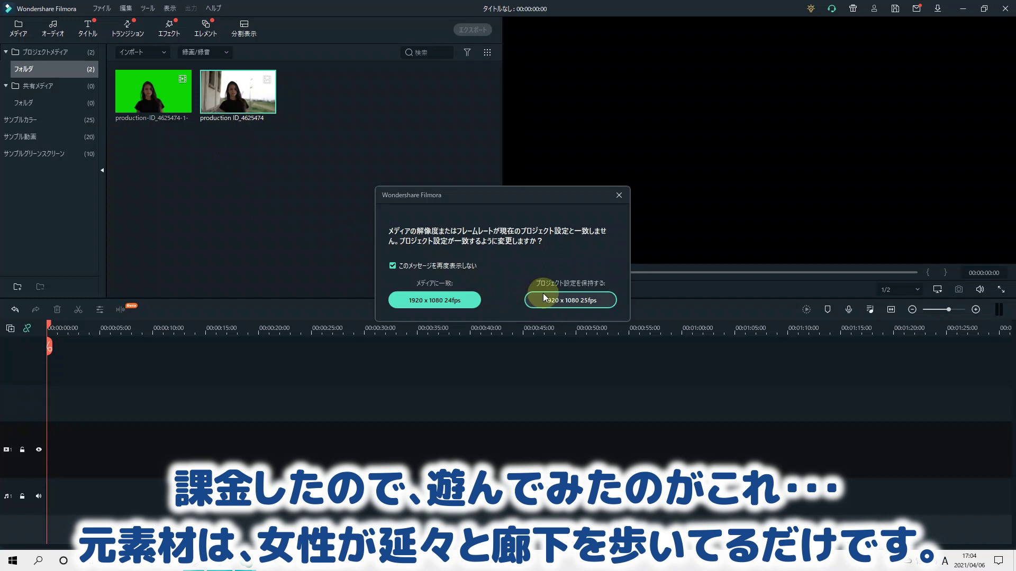
left_click(547, 298)
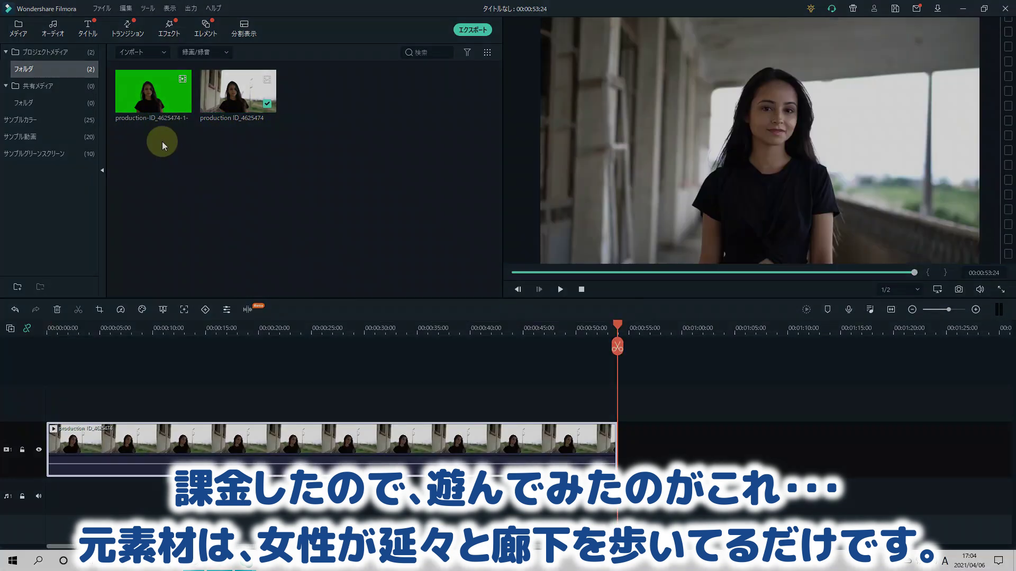